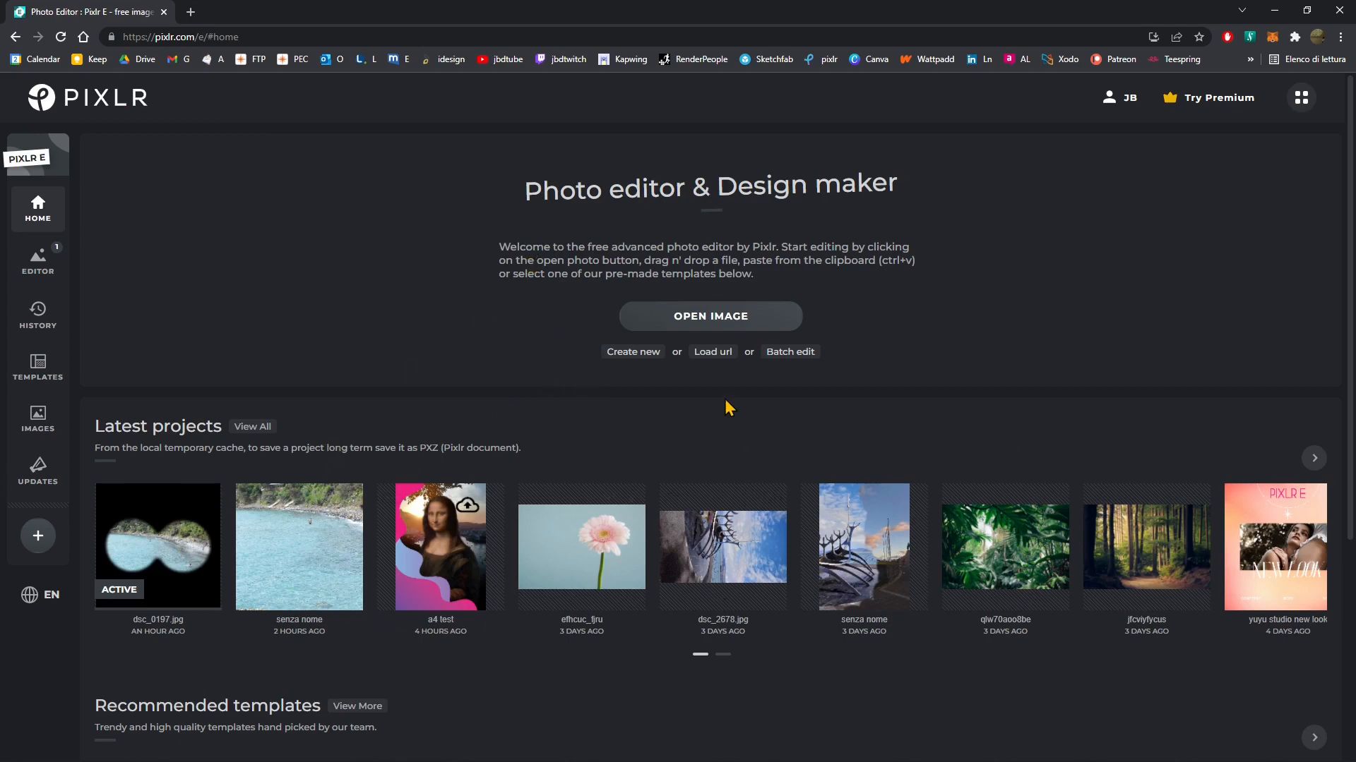
Open the dsc_0197.jpg project from the latest projects and return to the home page.
left_click(188, 558)
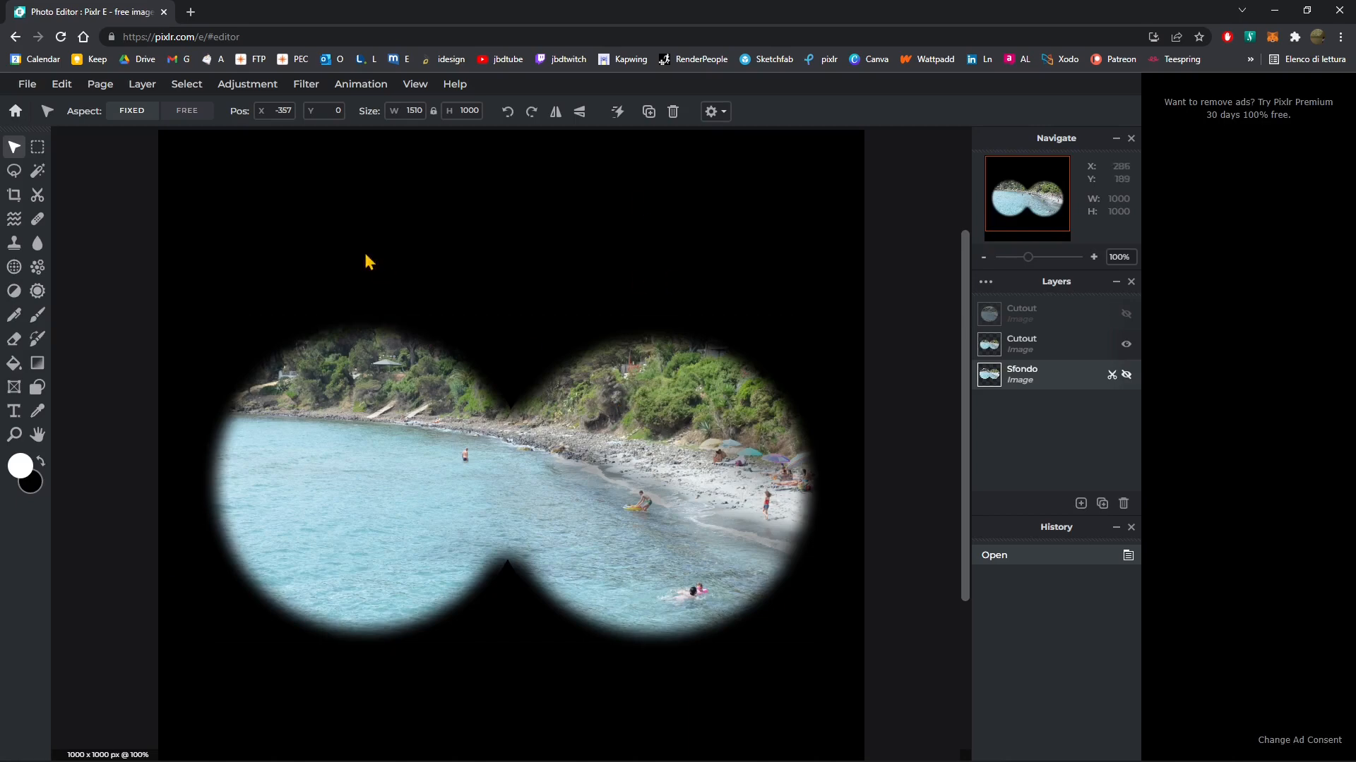
left_click(15, 111)
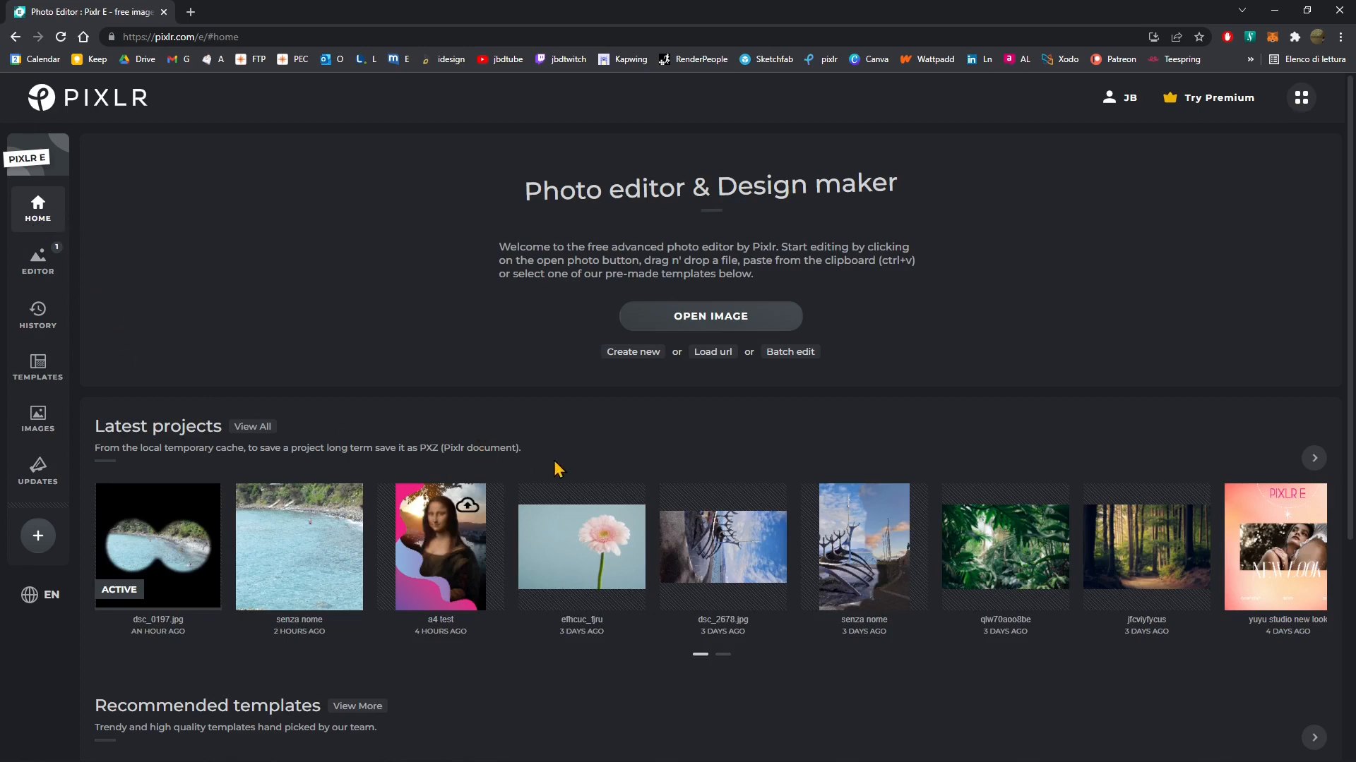
Open the photo DSC_0242 from the Foto e Video folder, pre-resized to Ultra HD (max 3840 px).
left_click(706, 316)
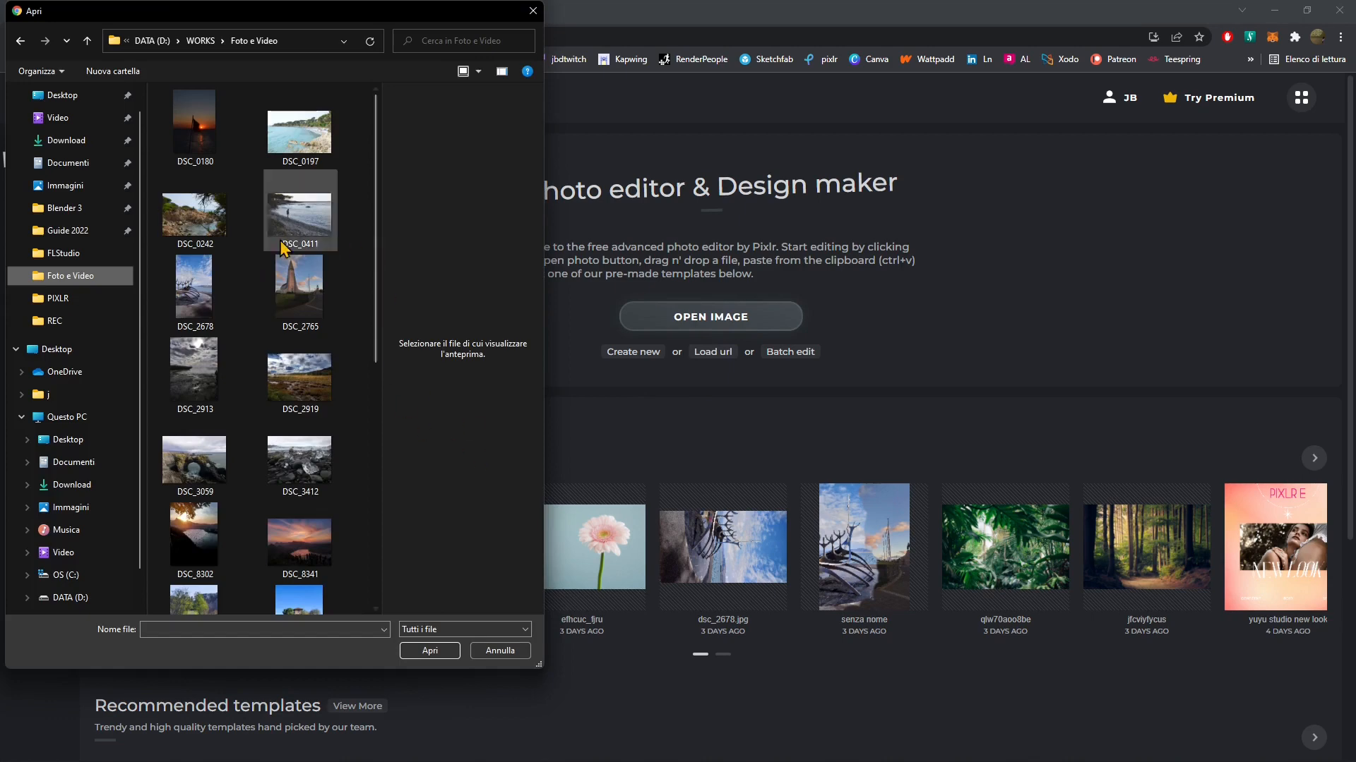
left_click(215, 246)
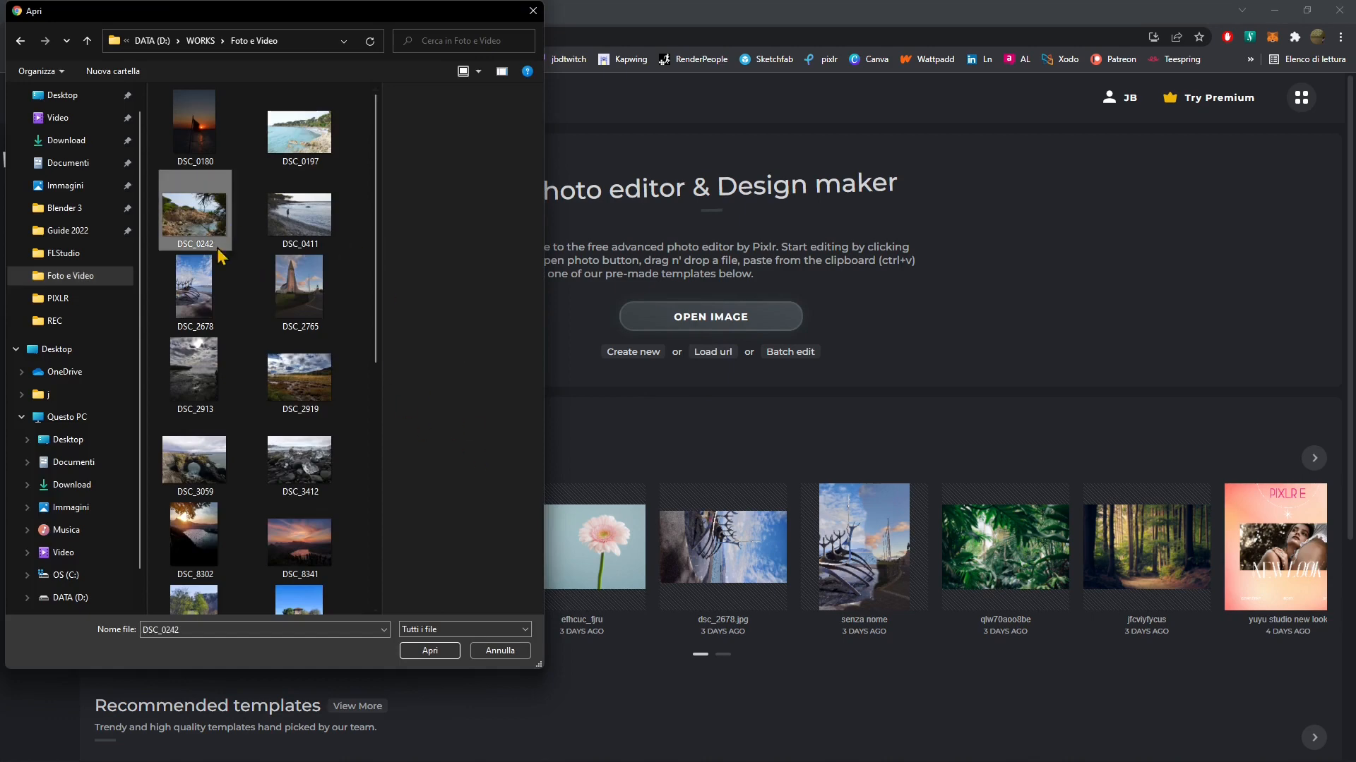
left_click(429, 650)
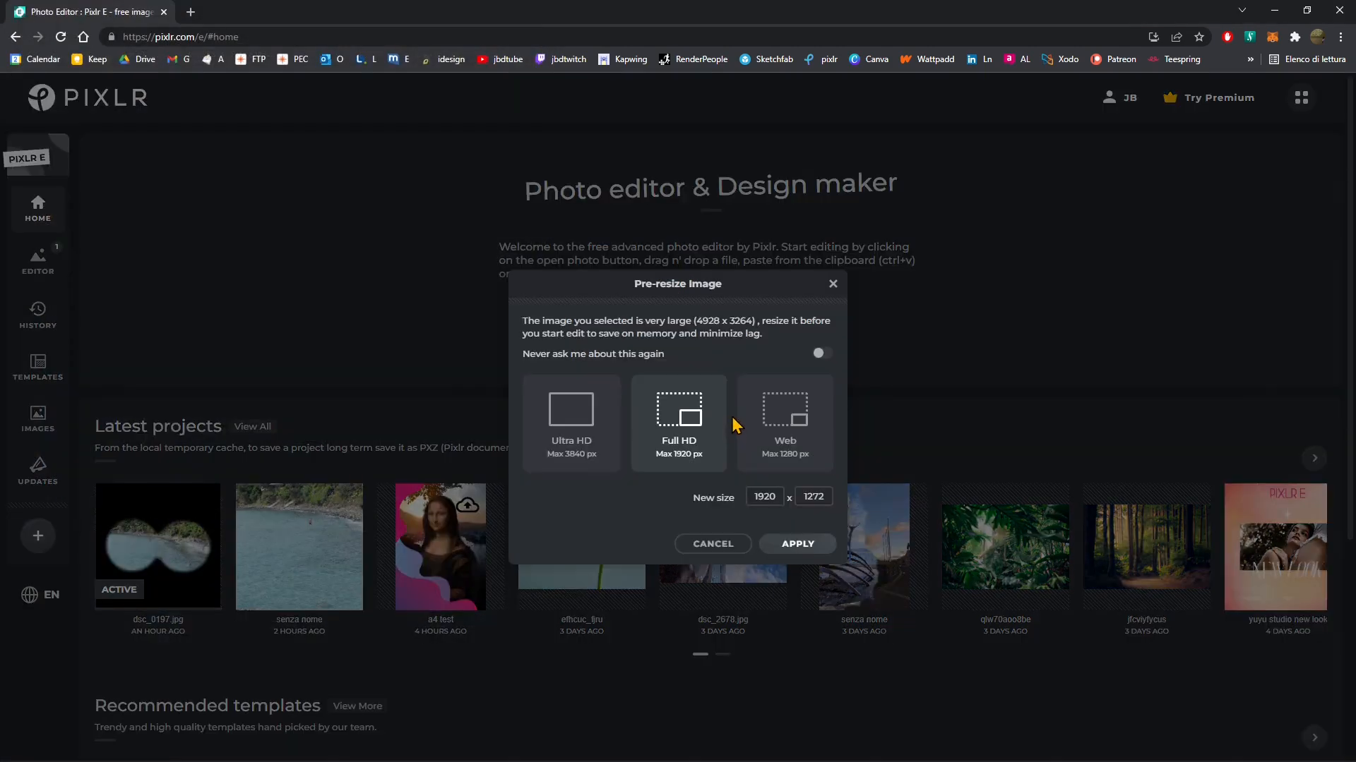
left_click(575, 456)
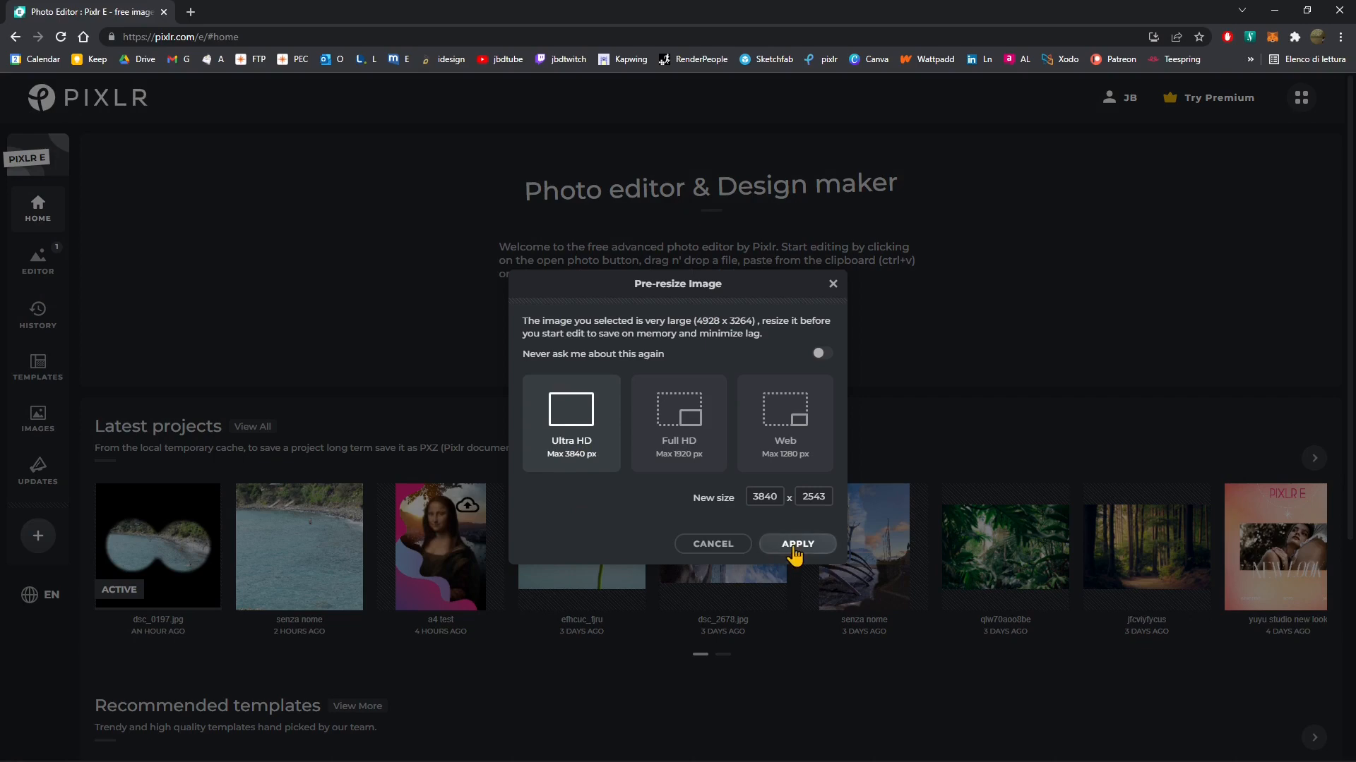
left_click(569, 469)
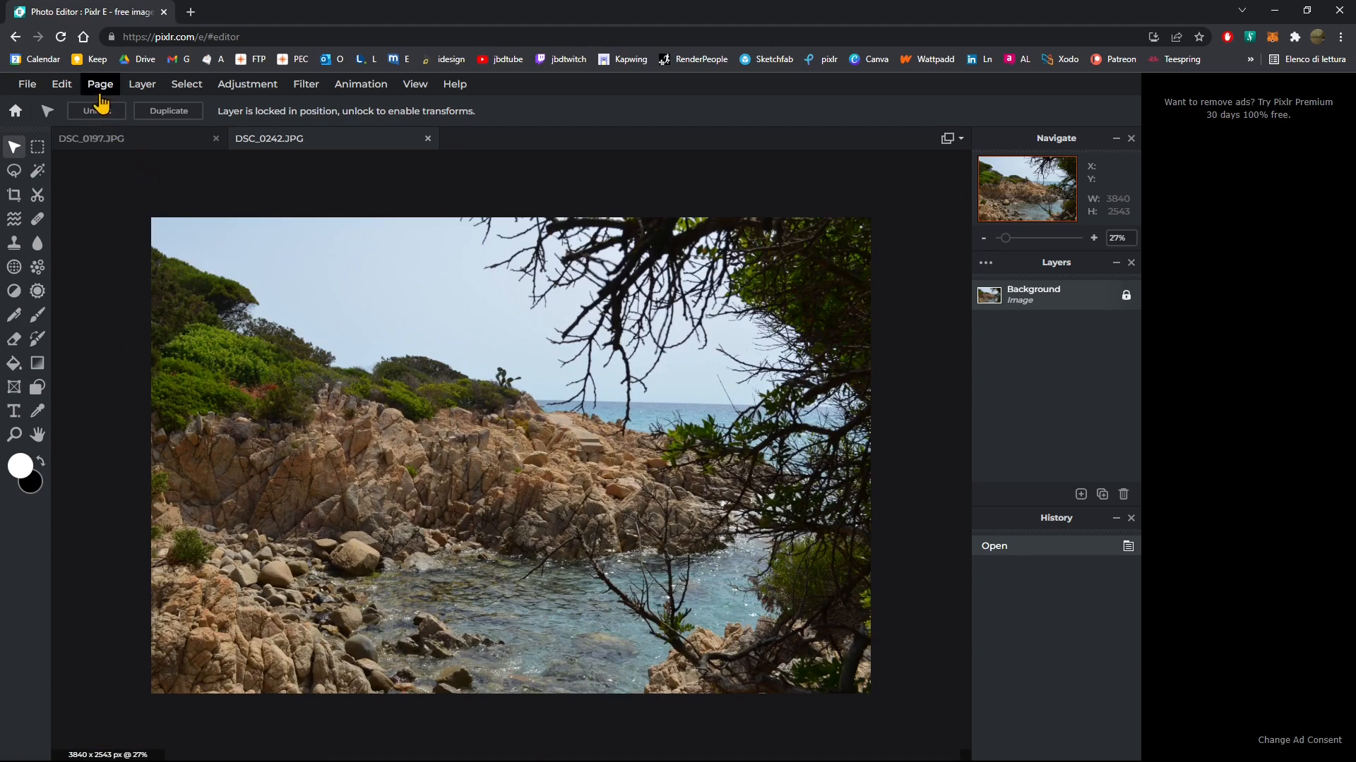
Try a page size with a width of 1000 and the top-centre anchor, switch Relative change on and off, and apply.
left_click(101, 85)
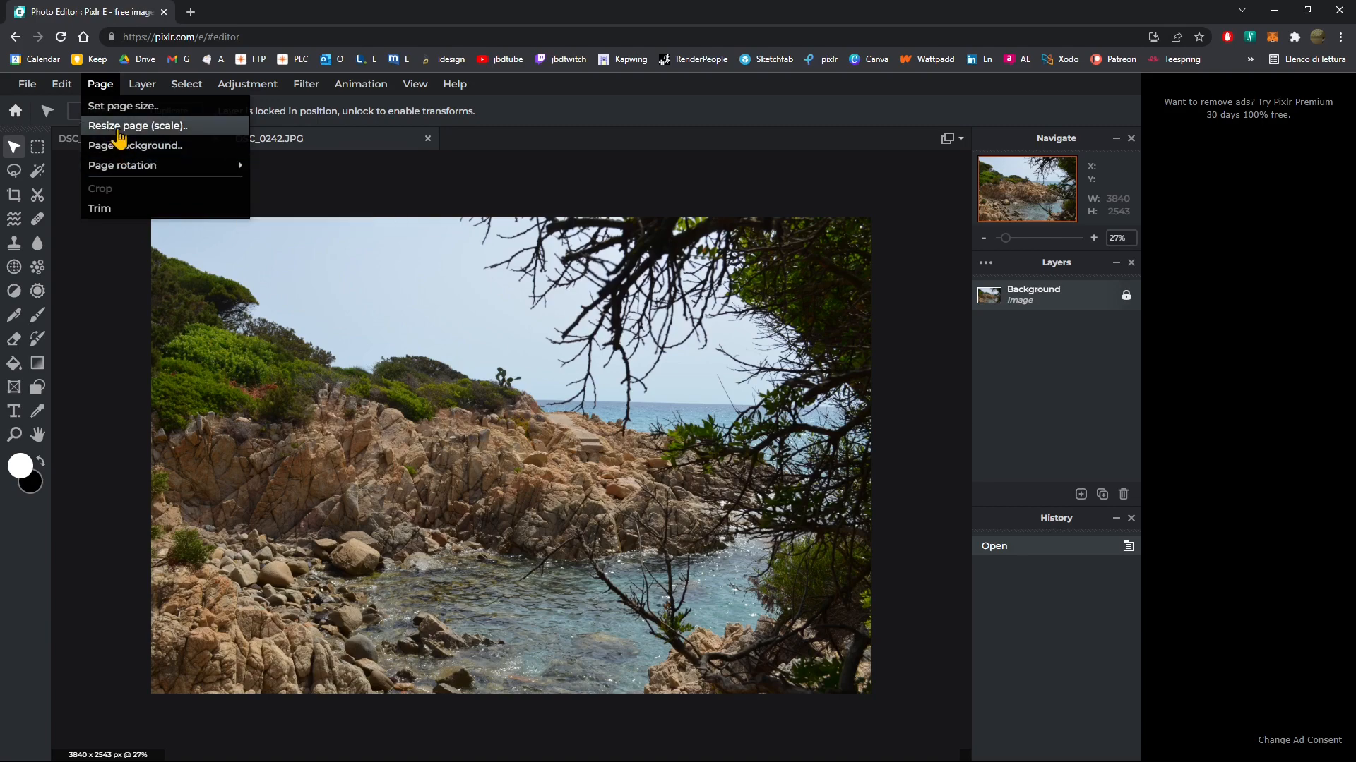
left_click(136, 108)
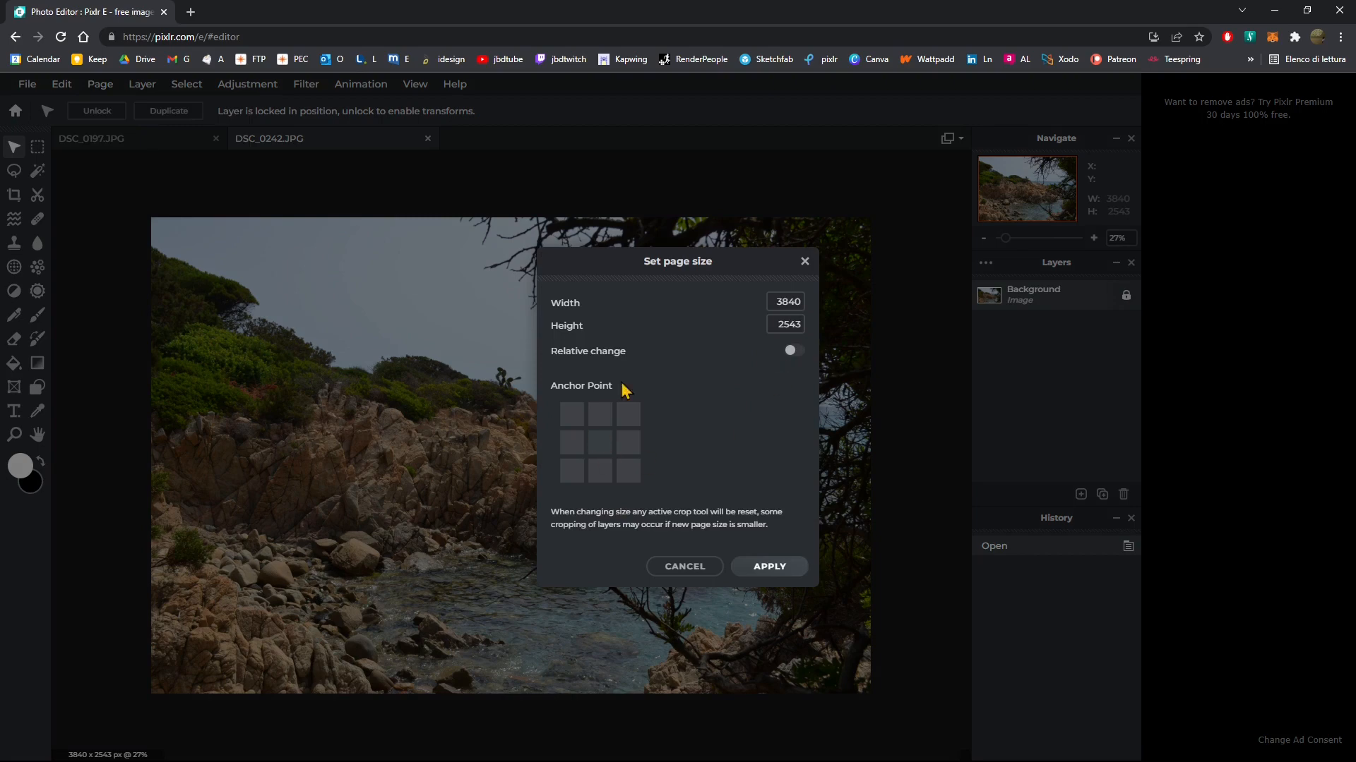
double_click(780, 303)
type("1000")
key("Tab")
key("Tab")
left_click(593, 411)
left_click(793, 352)
left_click(794, 351)
left_click(749, 569)
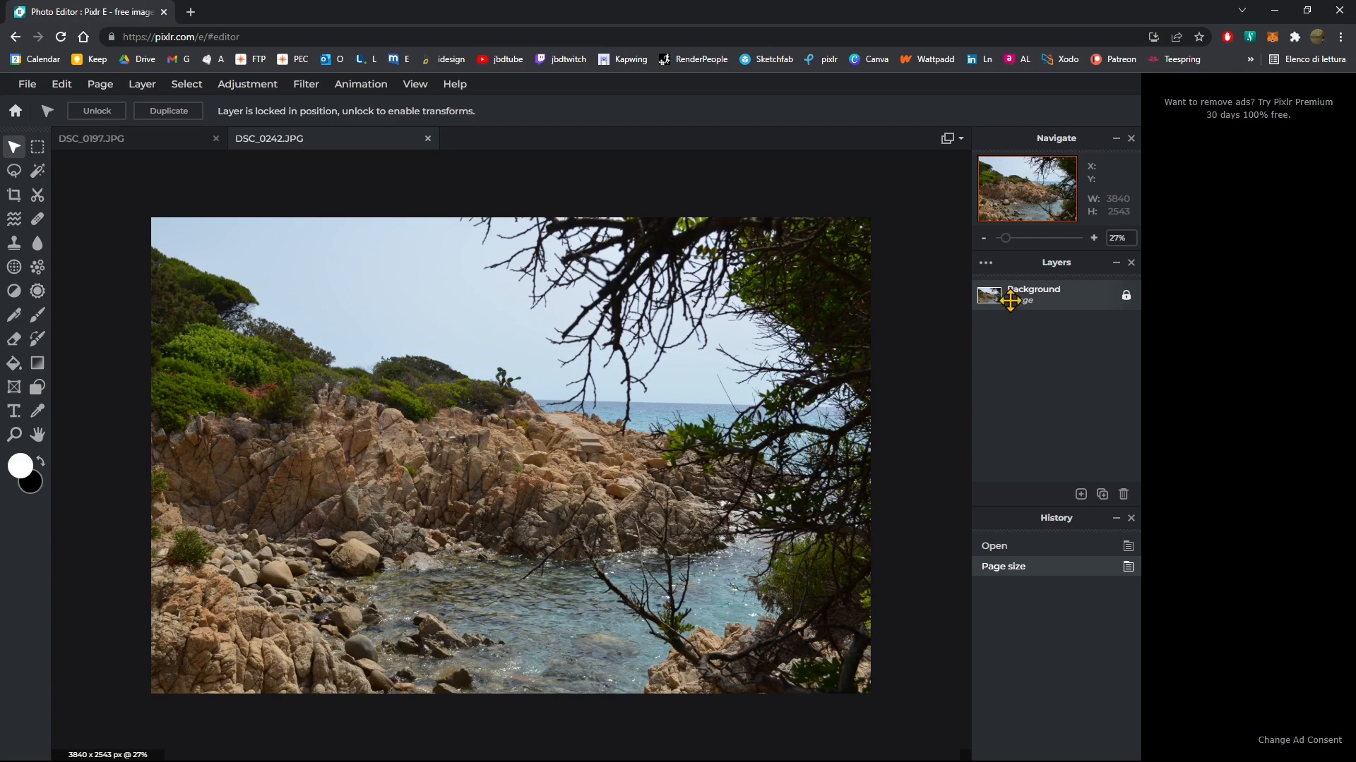
Unlock the Background layer and toggle its visibility off and back on.
left_click(1126, 296)
left_click(1126, 296)
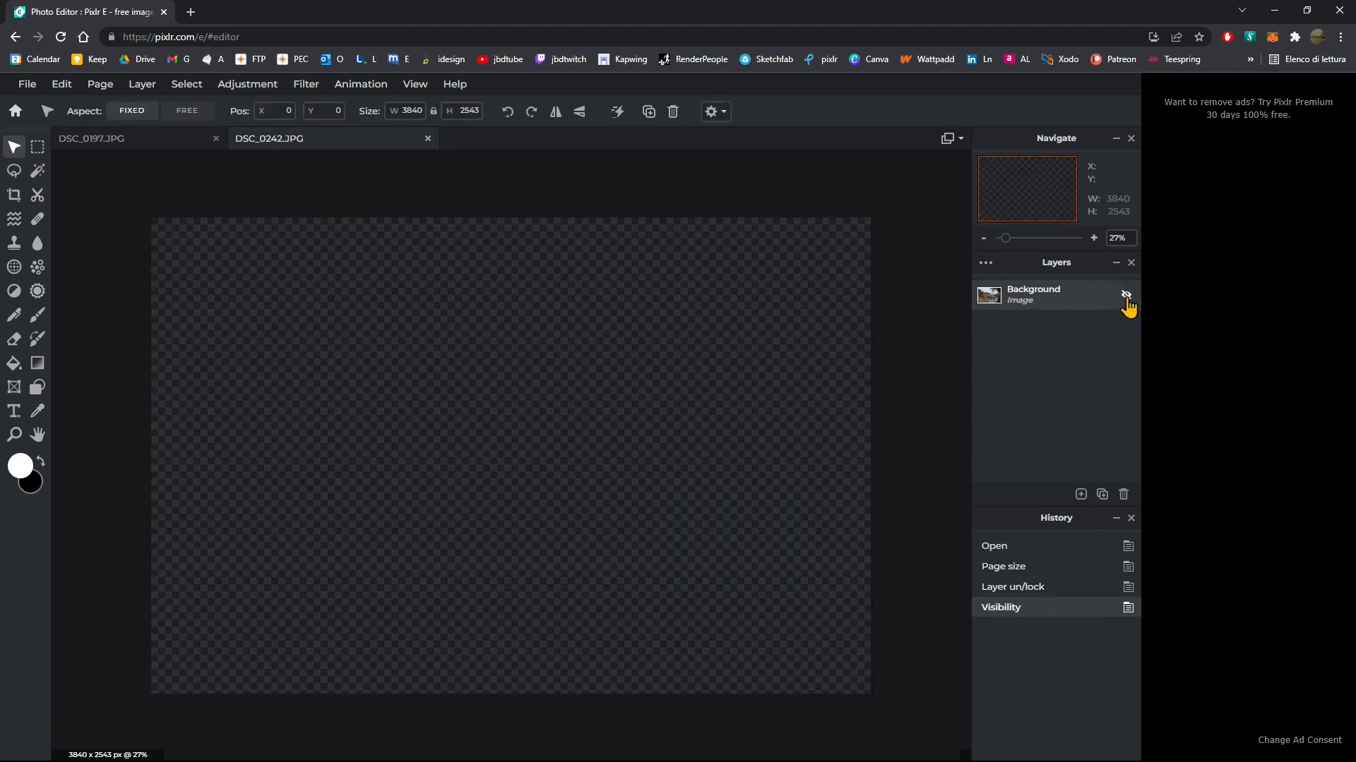
left_click(1127, 296)
Set the page size to 1000 x 1000 px, keeping the centre anchor point.
left_click(99, 84)
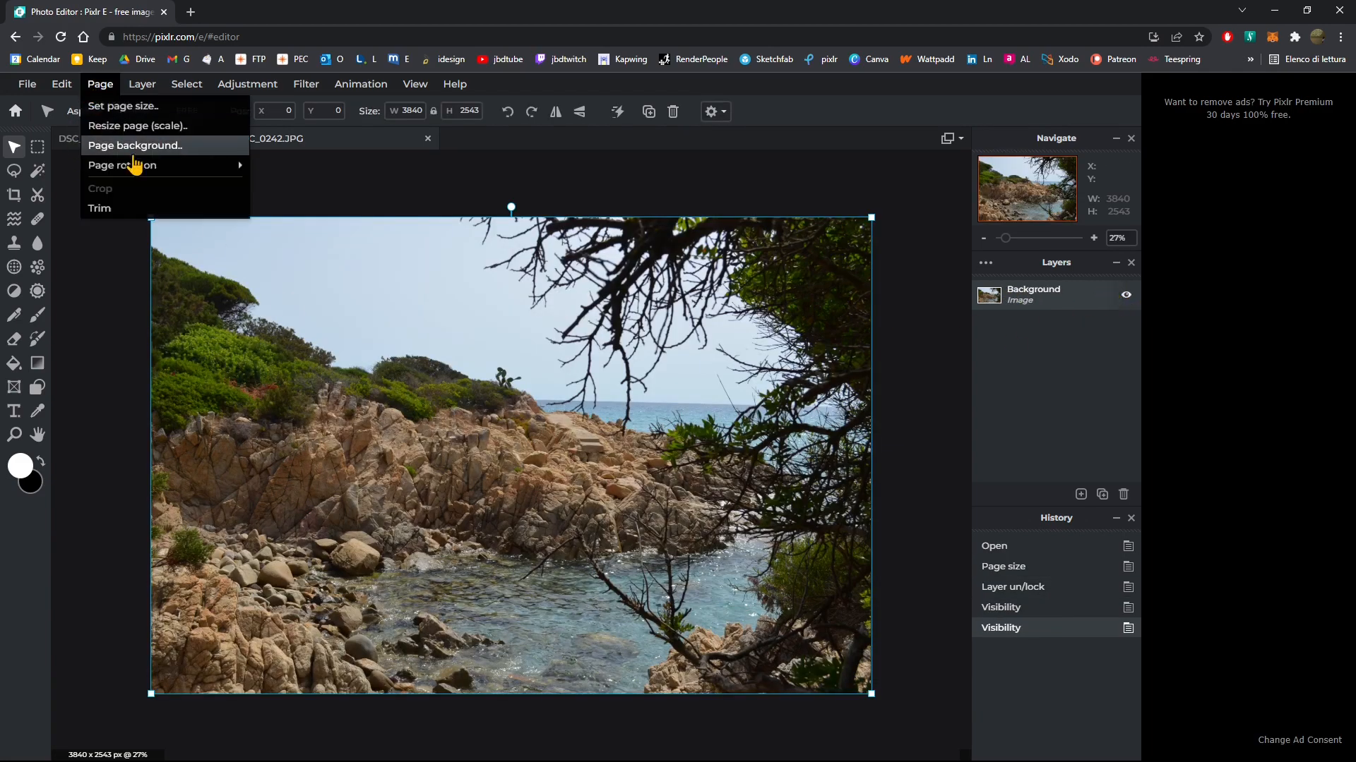
left_click(117, 106)
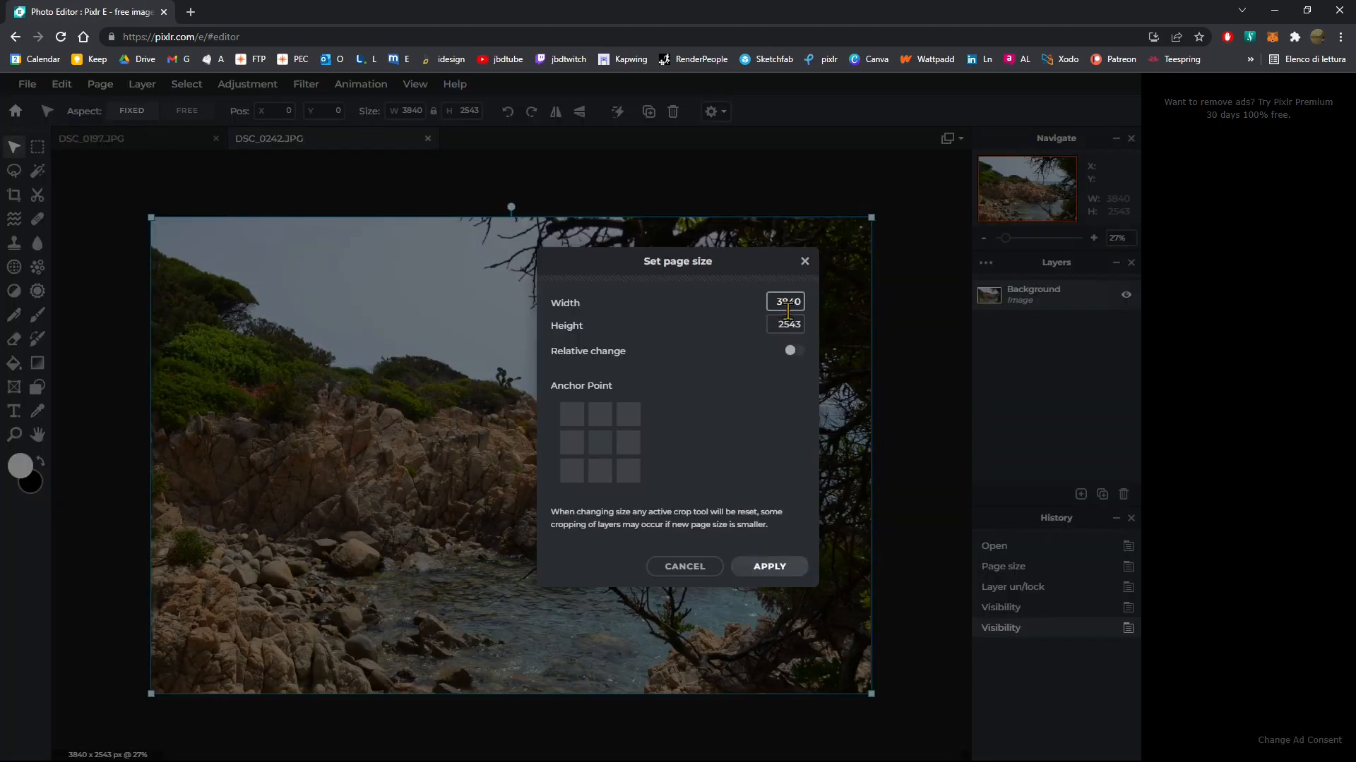
type("1000")
key("Tab")
left_click(766, 570)
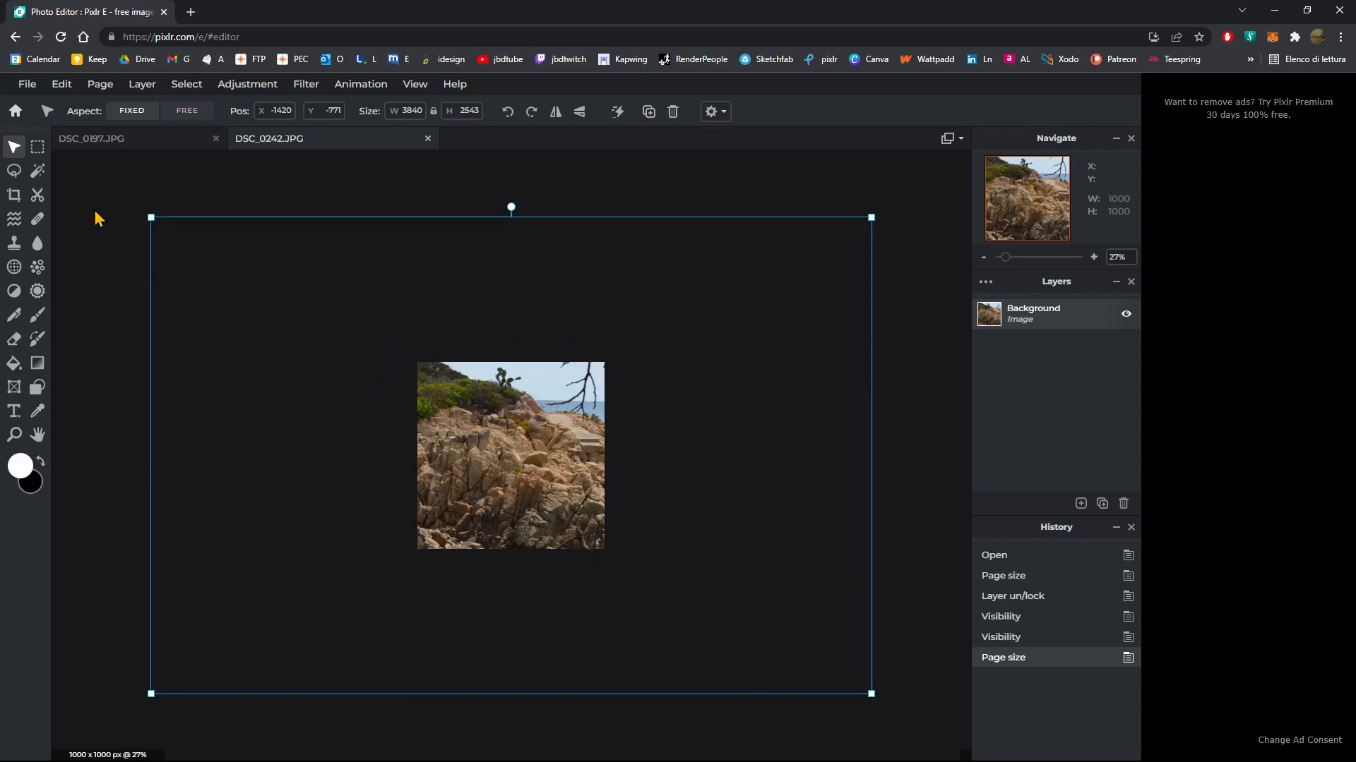
Undo the last page size change.
left_click(100, 84)
left_click(108, 83)
mouse_move(152, 169)
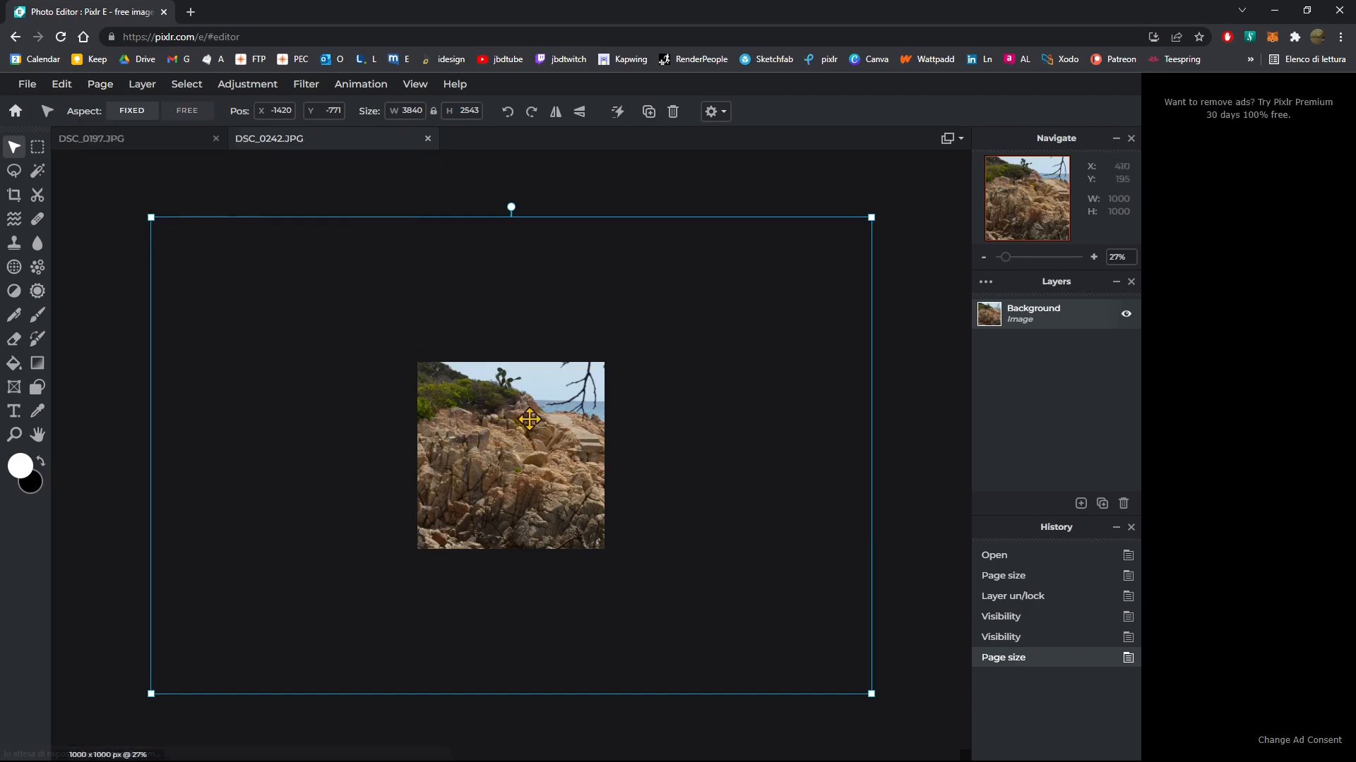
key("ctrl+z")
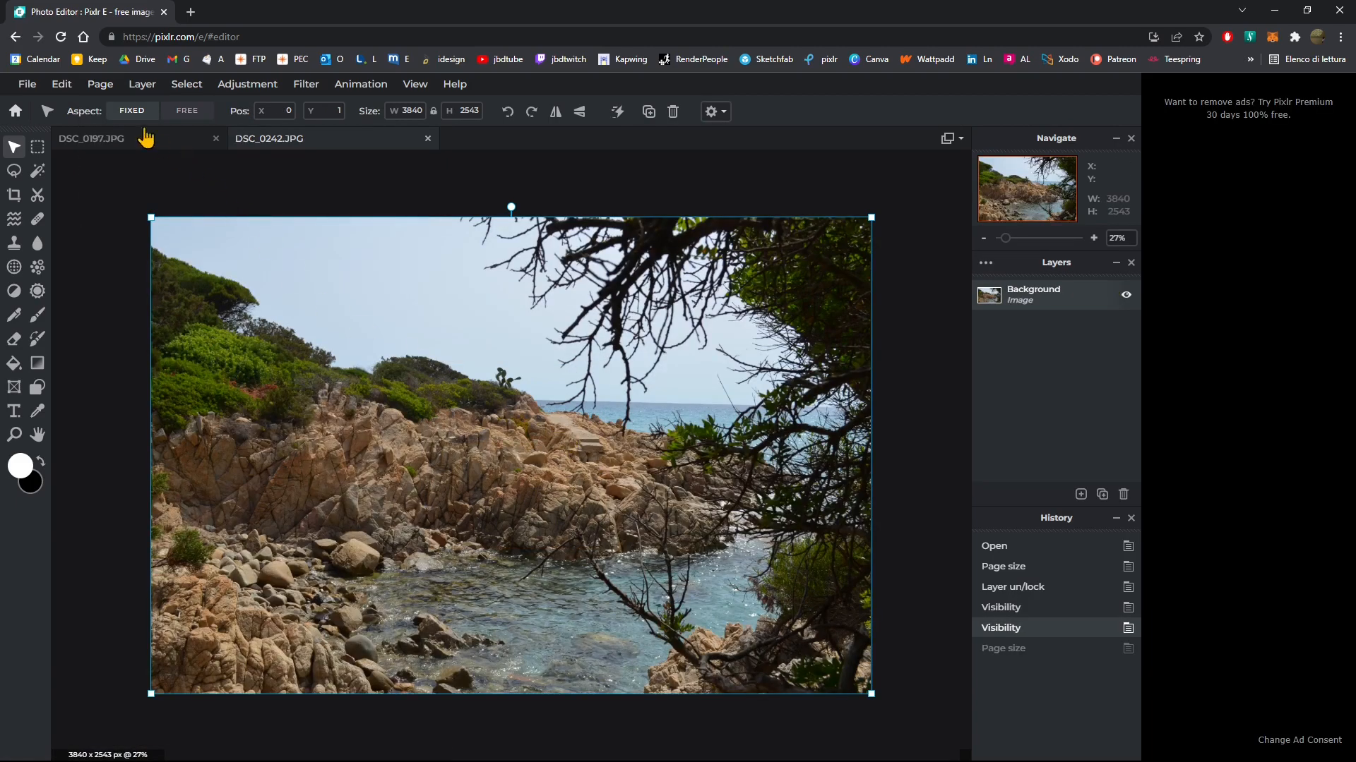
Scale the whole page to 1000 x 1000 px with Constrain proportions switched off.
left_click(99, 84)
left_click(100, 84)
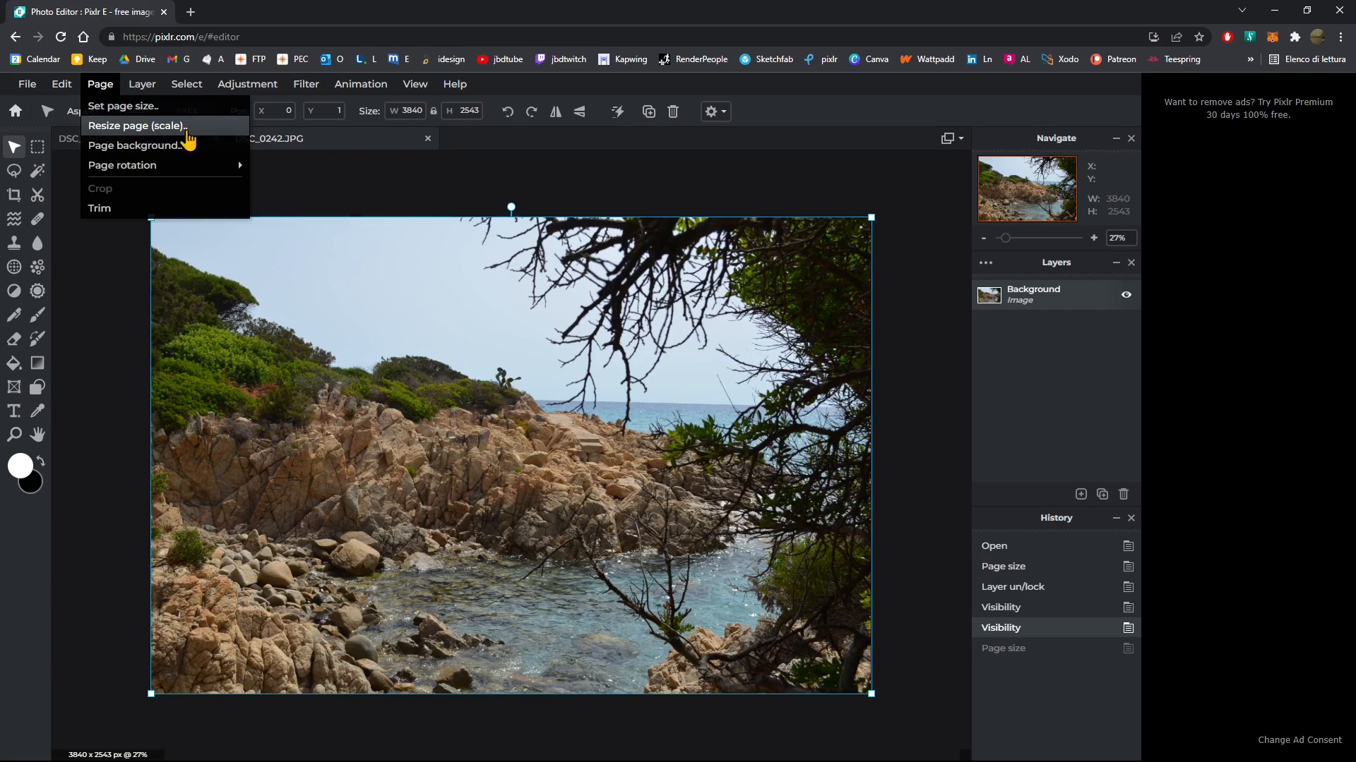
left_click(186, 129)
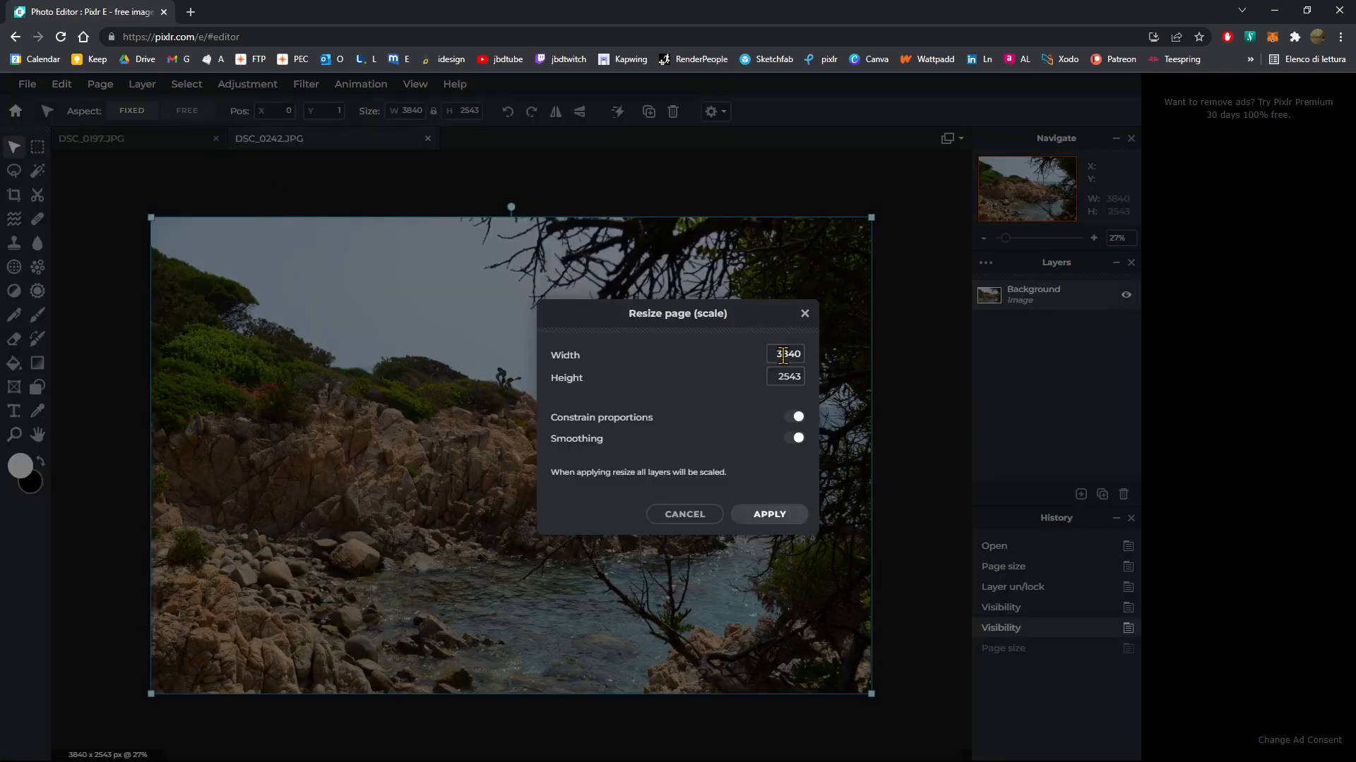
type("1000")
left_click(797, 376)
double_click(798, 376)
left_click(793, 418)
left_click(794, 377)
left_click(794, 434)
left_click(752, 515)
scroll(364, 529, "up", 4)
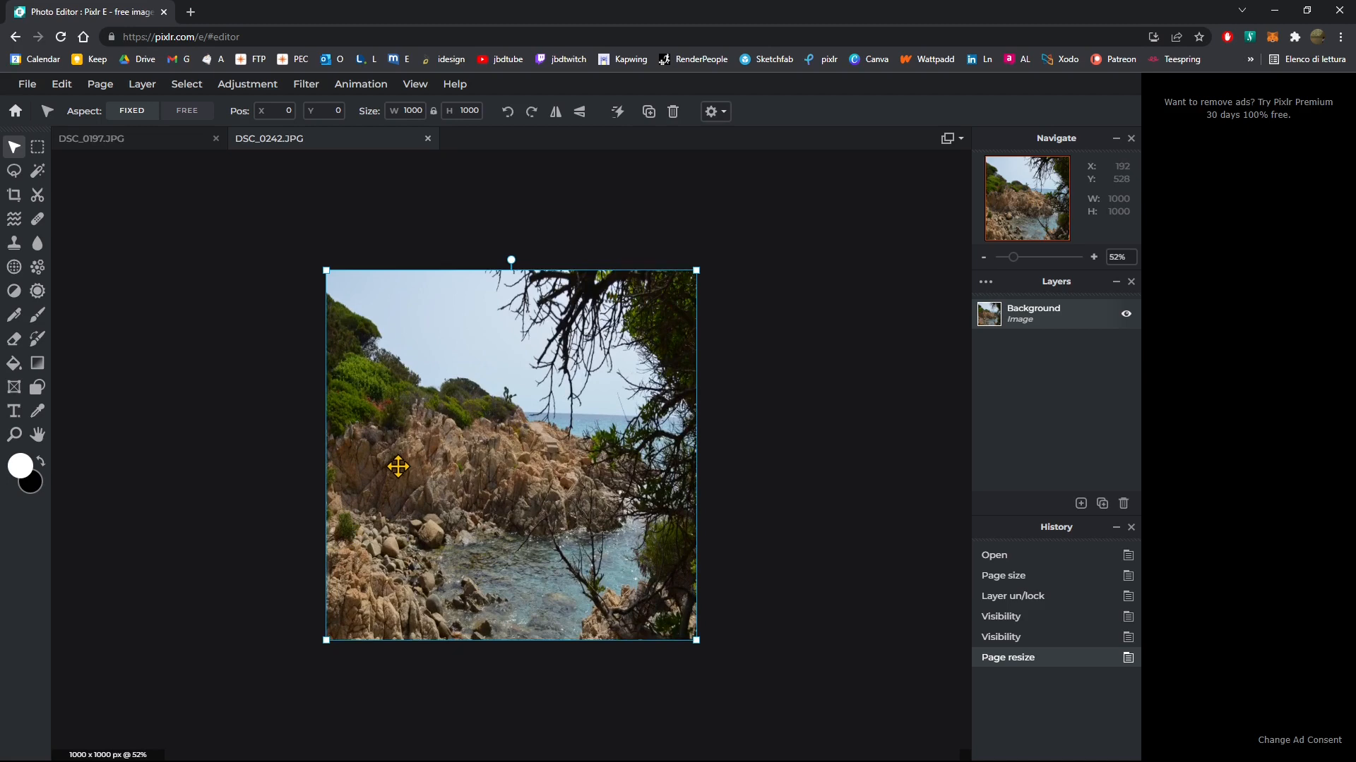
scroll(451, 455, "up", 1)
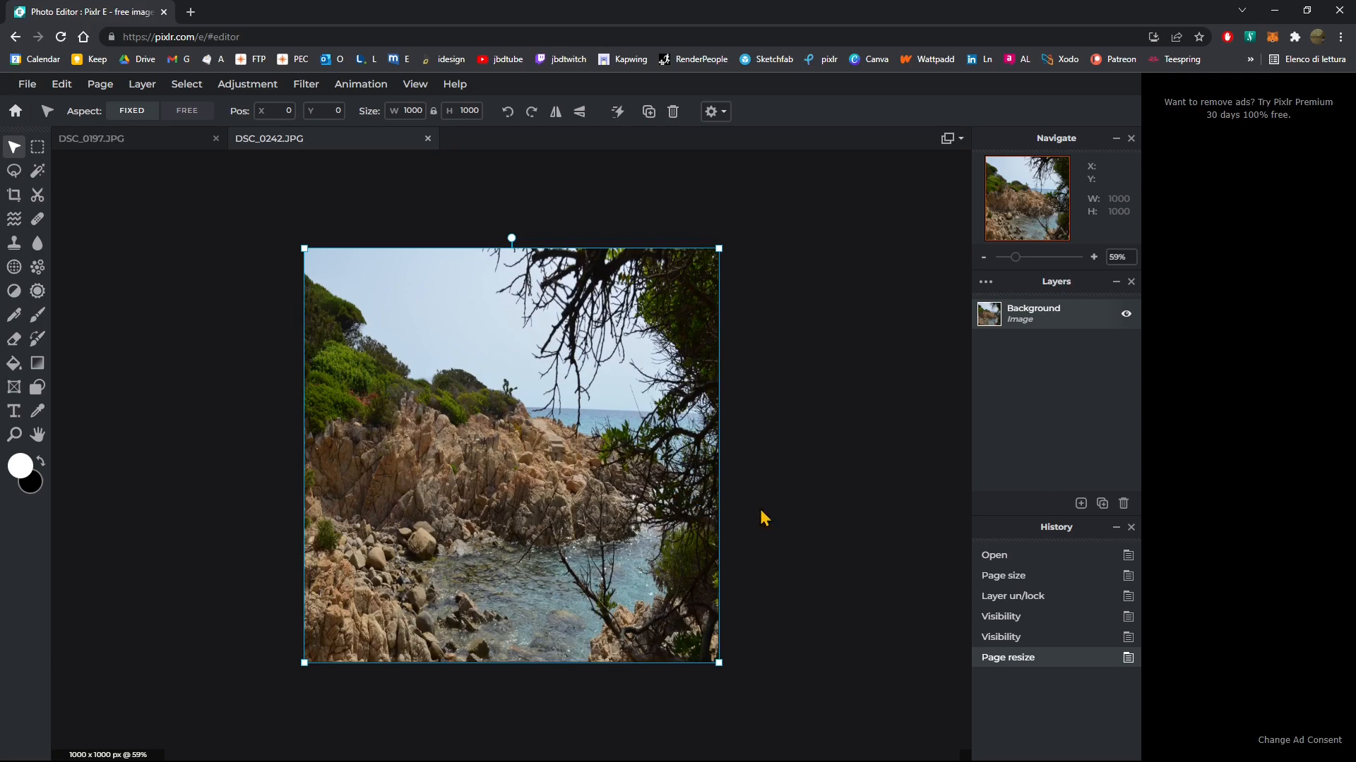
Undo the page scaling and revert the document to its Open history state.
key("ctrl+z")
key("ctrl+z")
scroll(360, 340, "down", 3)
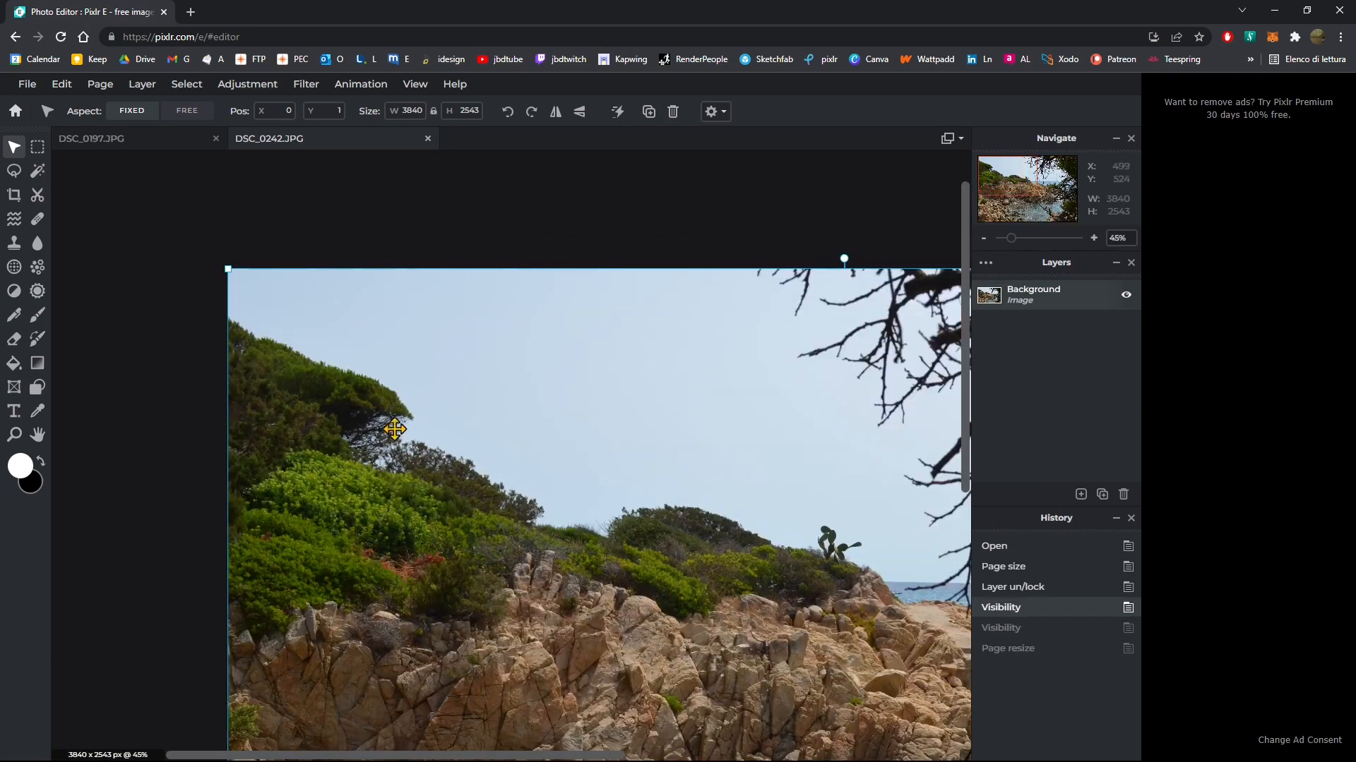
left_click(1038, 550)
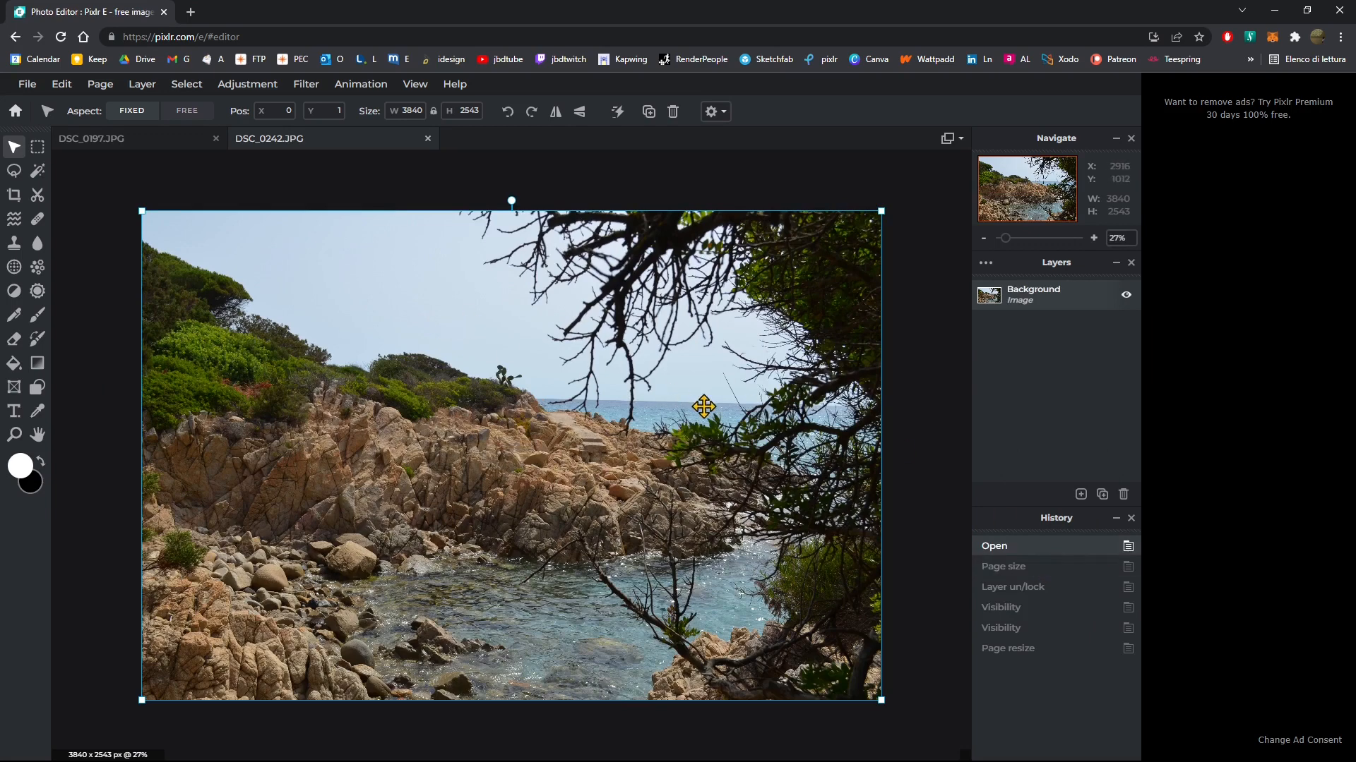
Set a free crop area of 1000 x 1000 px and move it to the middle of the photo.
left_click(100, 84)
left_click(14, 195)
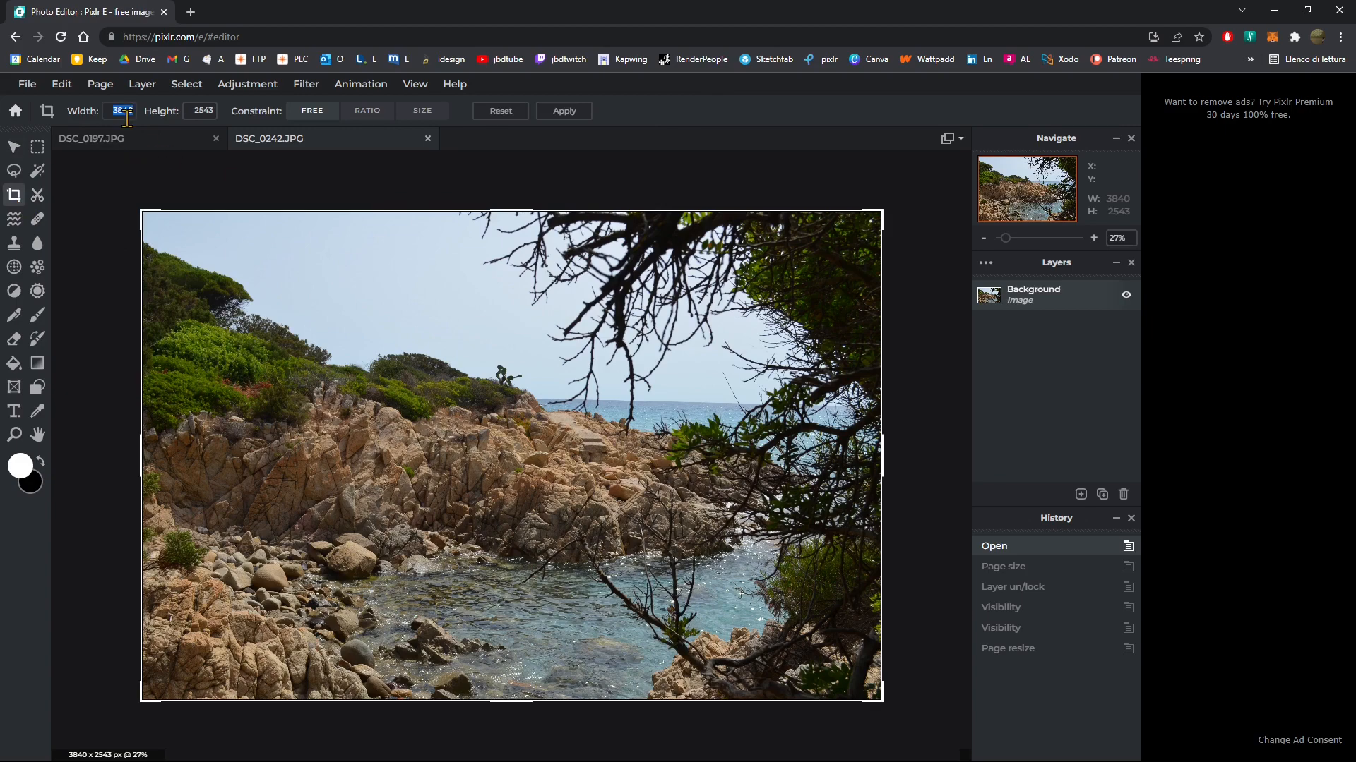
type("1000")
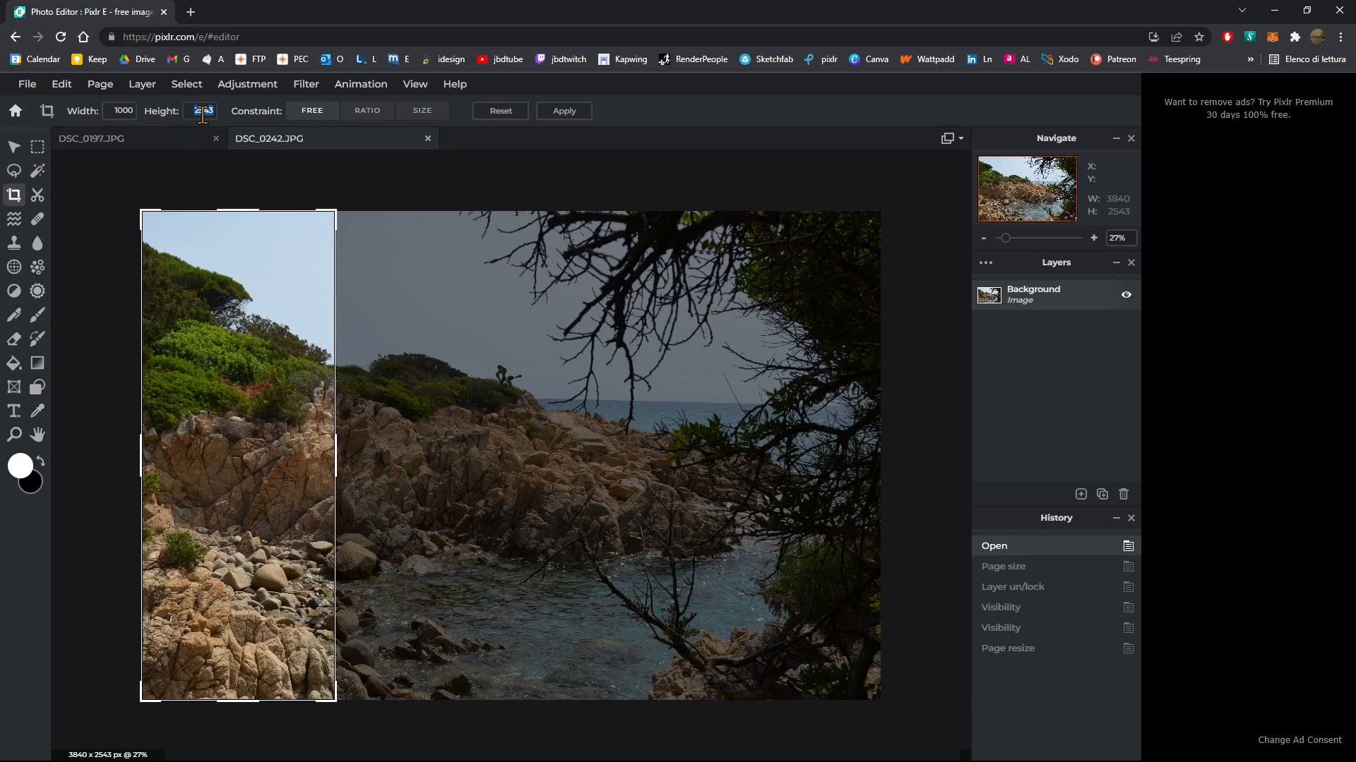
type("1000")
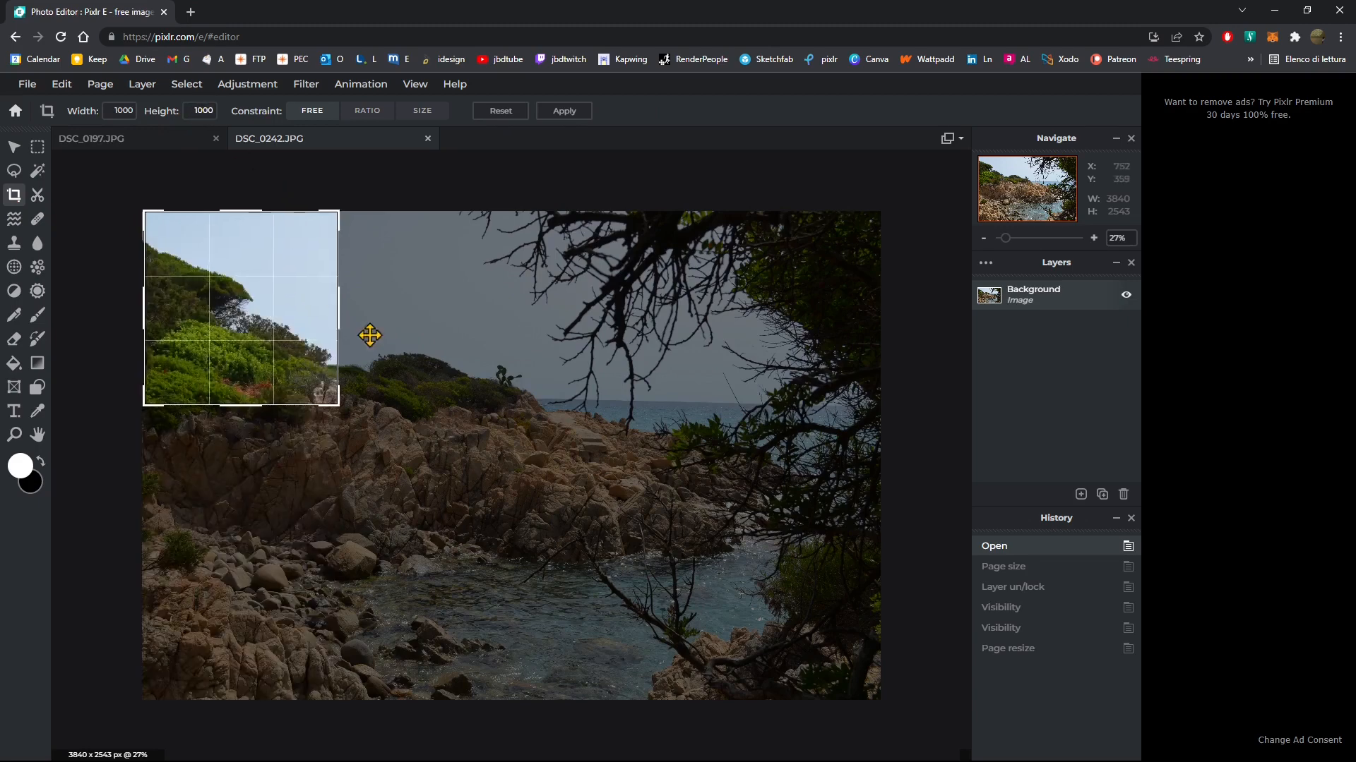
left_click_drag(369, 332, 552, 460)
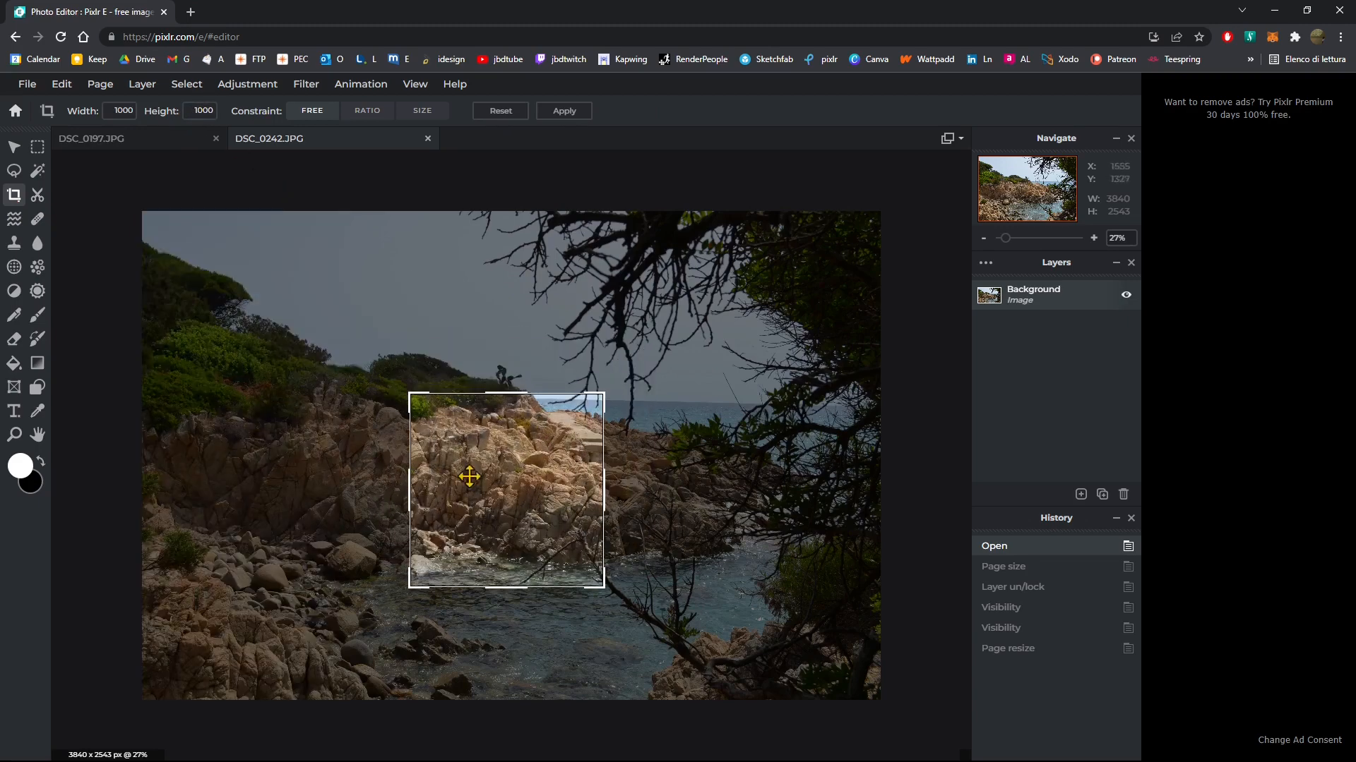
Reshape the crop area freehand to about 3271 x 1811 px by adjusting its corners and edges.
left_click_drag(399, 415, 201, 275)
left_click_drag(381, 273, 391, 261)
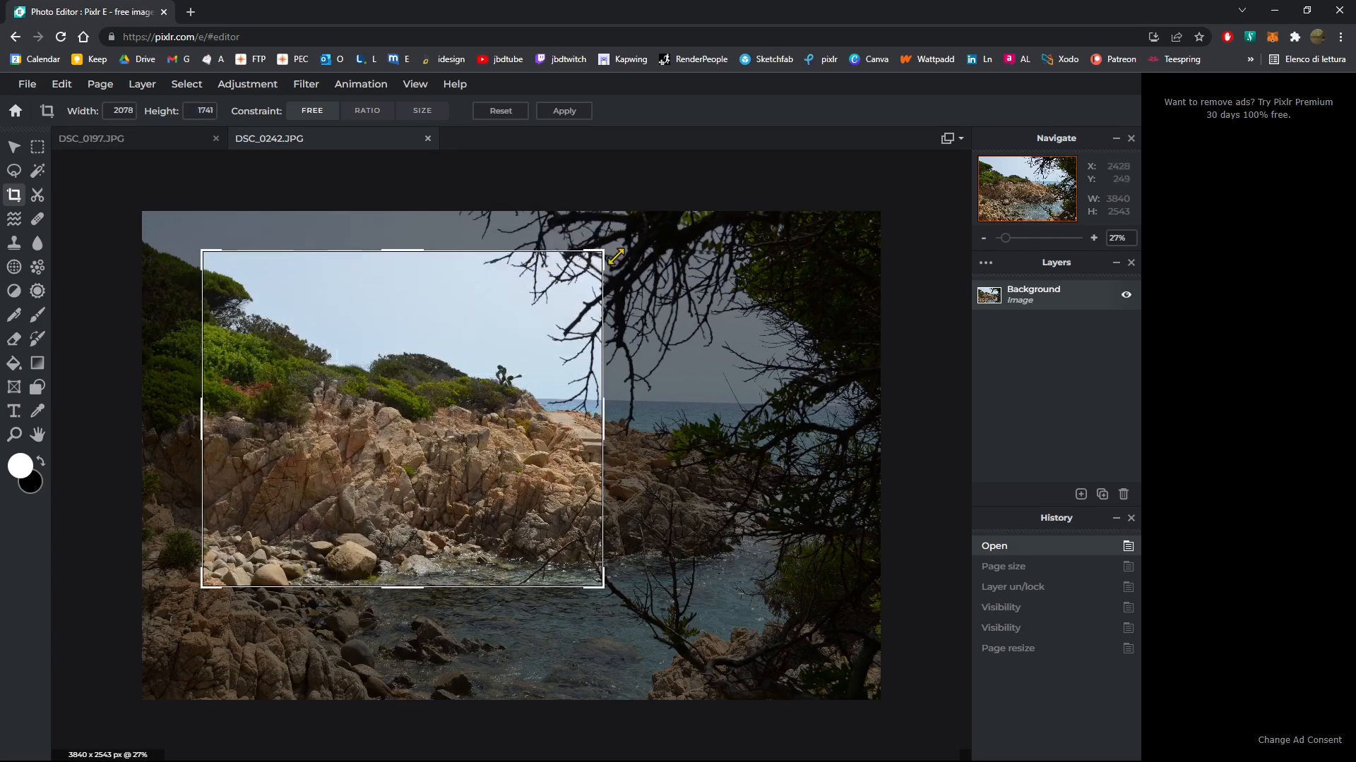
left_click_drag(609, 251, 680, 269)
left_click_drag(676, 578, 835, 661)
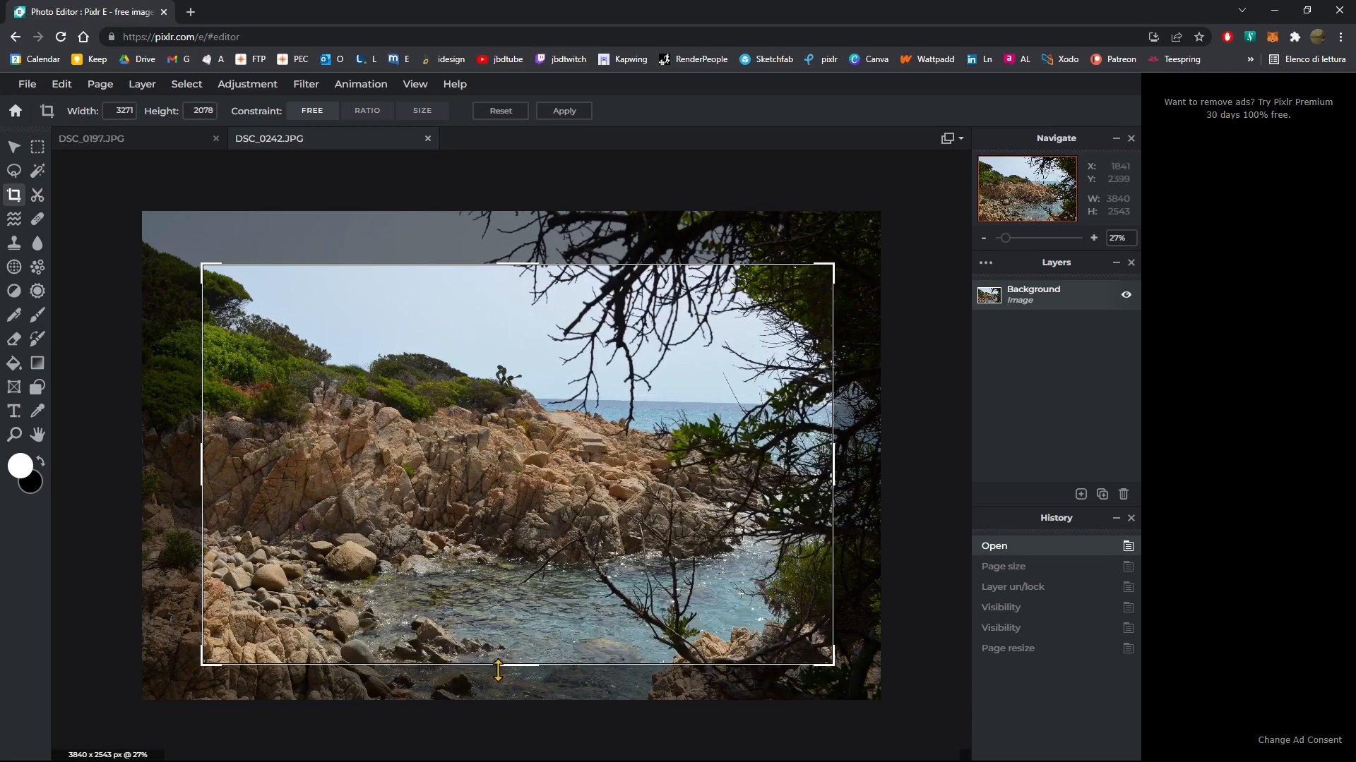
left_click_drag(499, 663, 522, 614)
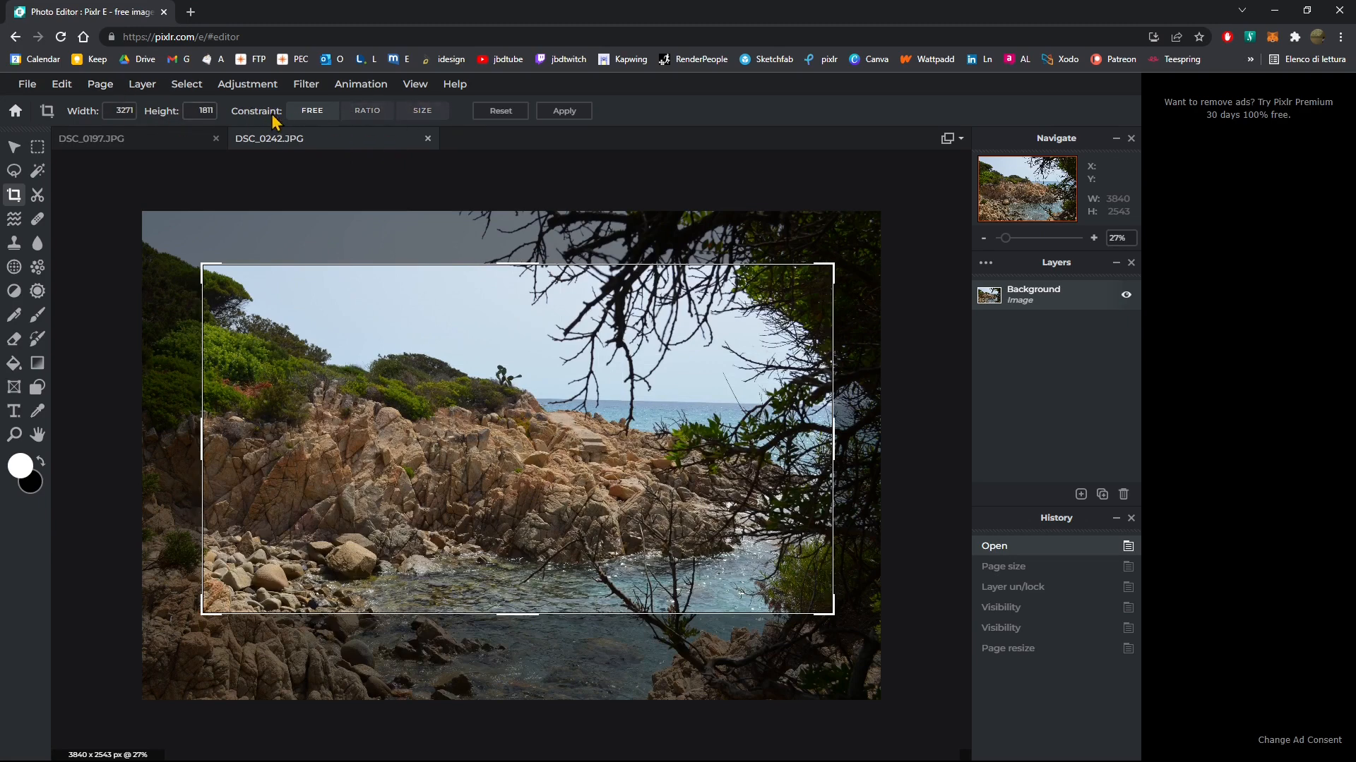
Constrain the crop by ratio, browse the presets and choose 1:1 (Square).
left_click(369, 113)
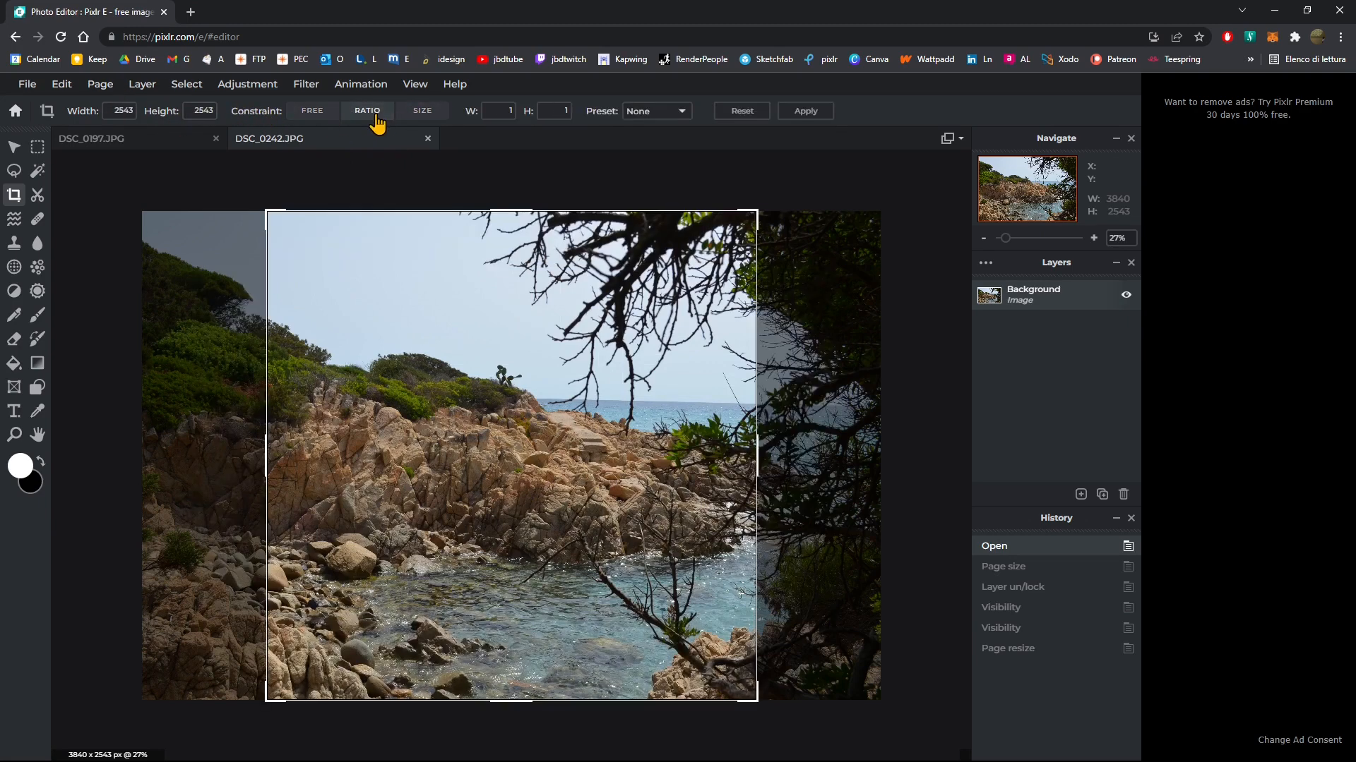
left_click(564, 111)
left_click(680, 111)
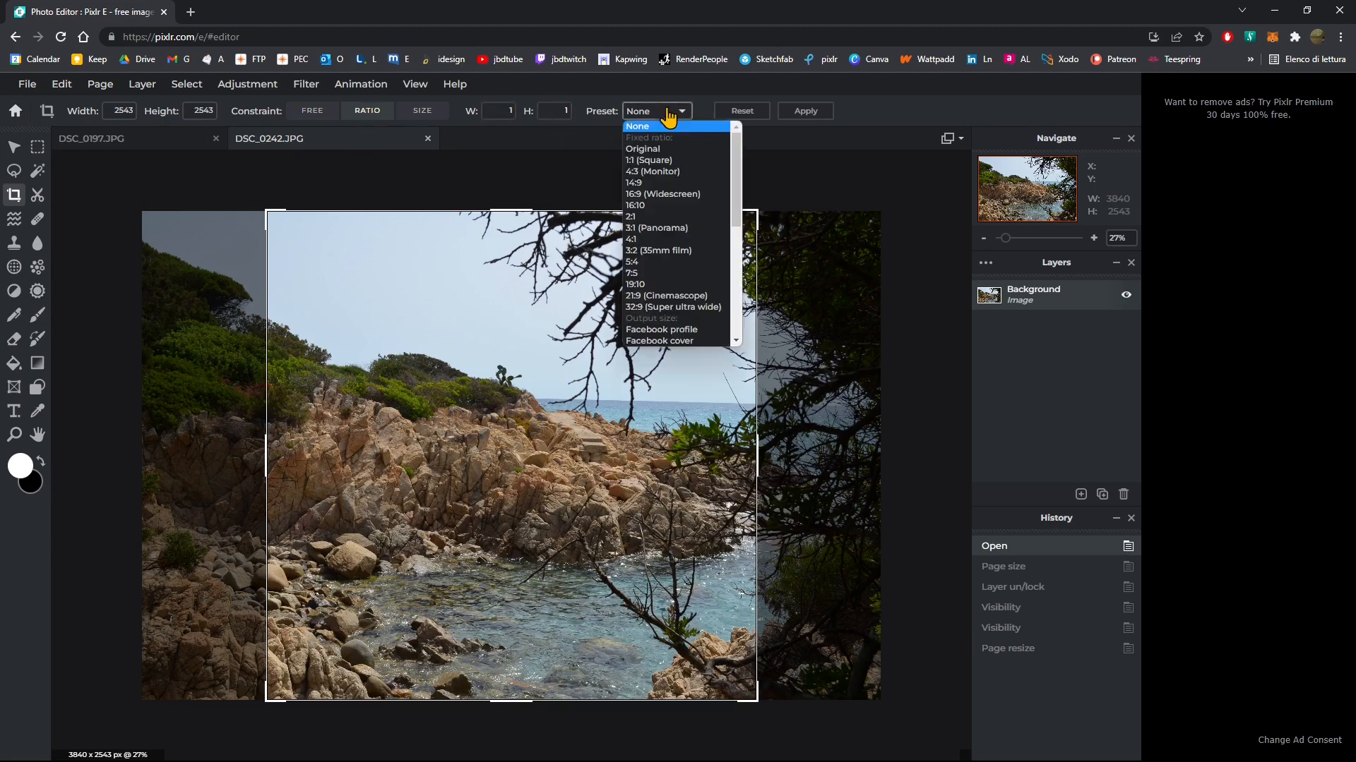
scroll(675, 198, "down", 3)
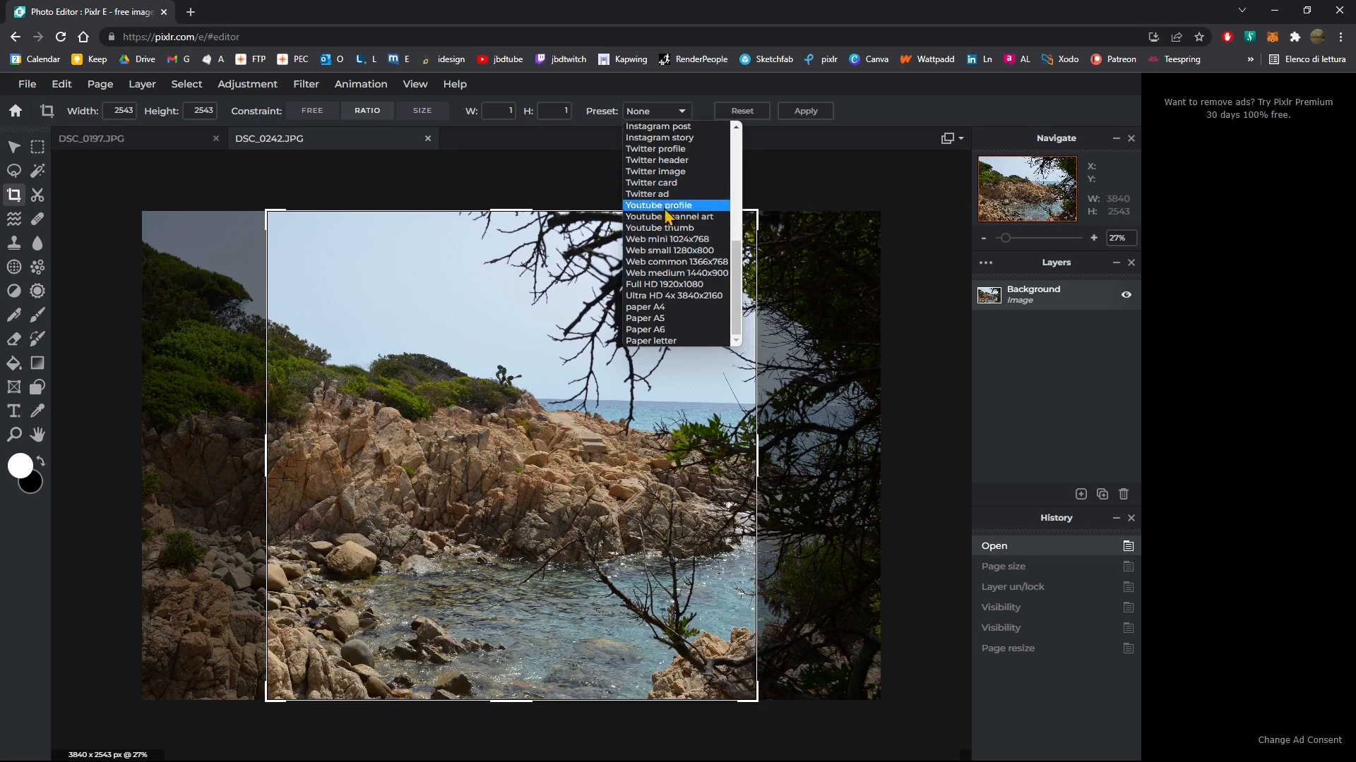
scroll(667, 310, "up", 3)
scroll(650, 258, "up", 2)
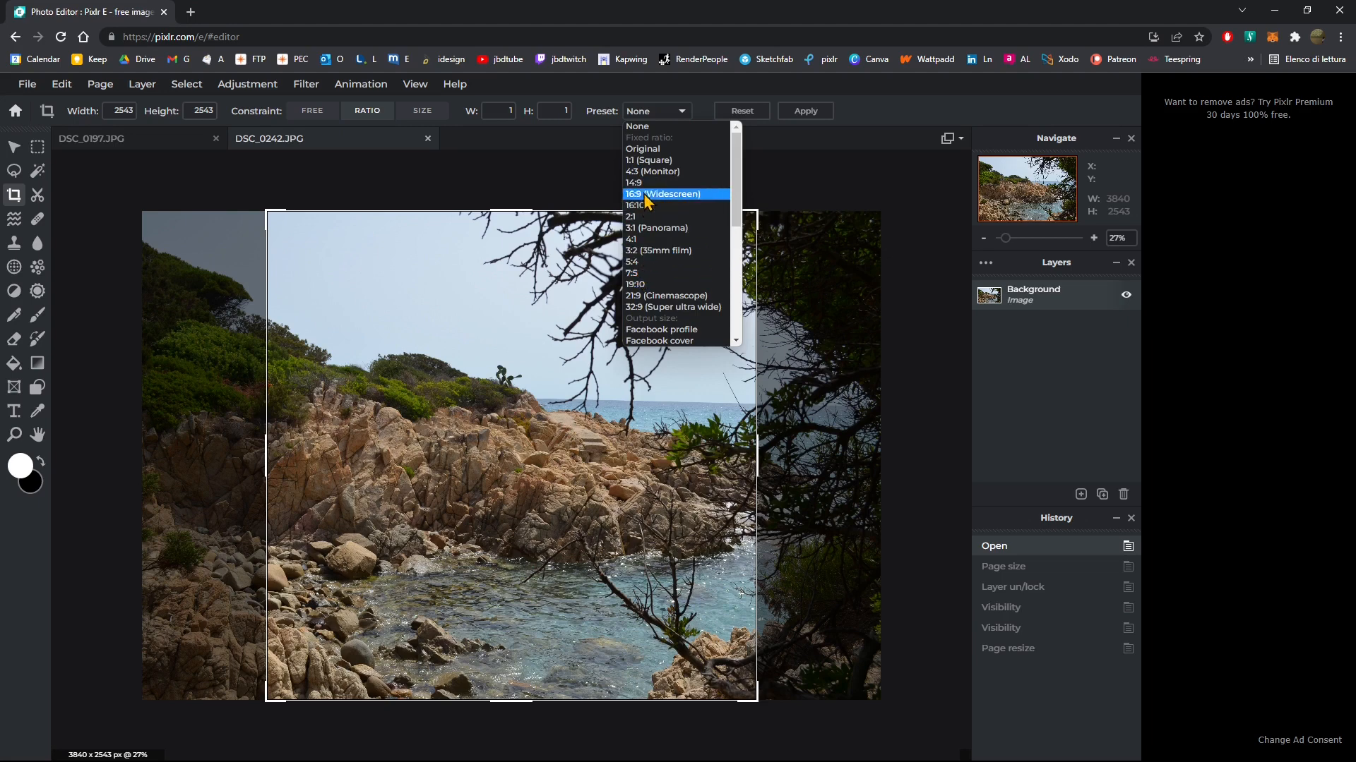
left_click(641, 161)
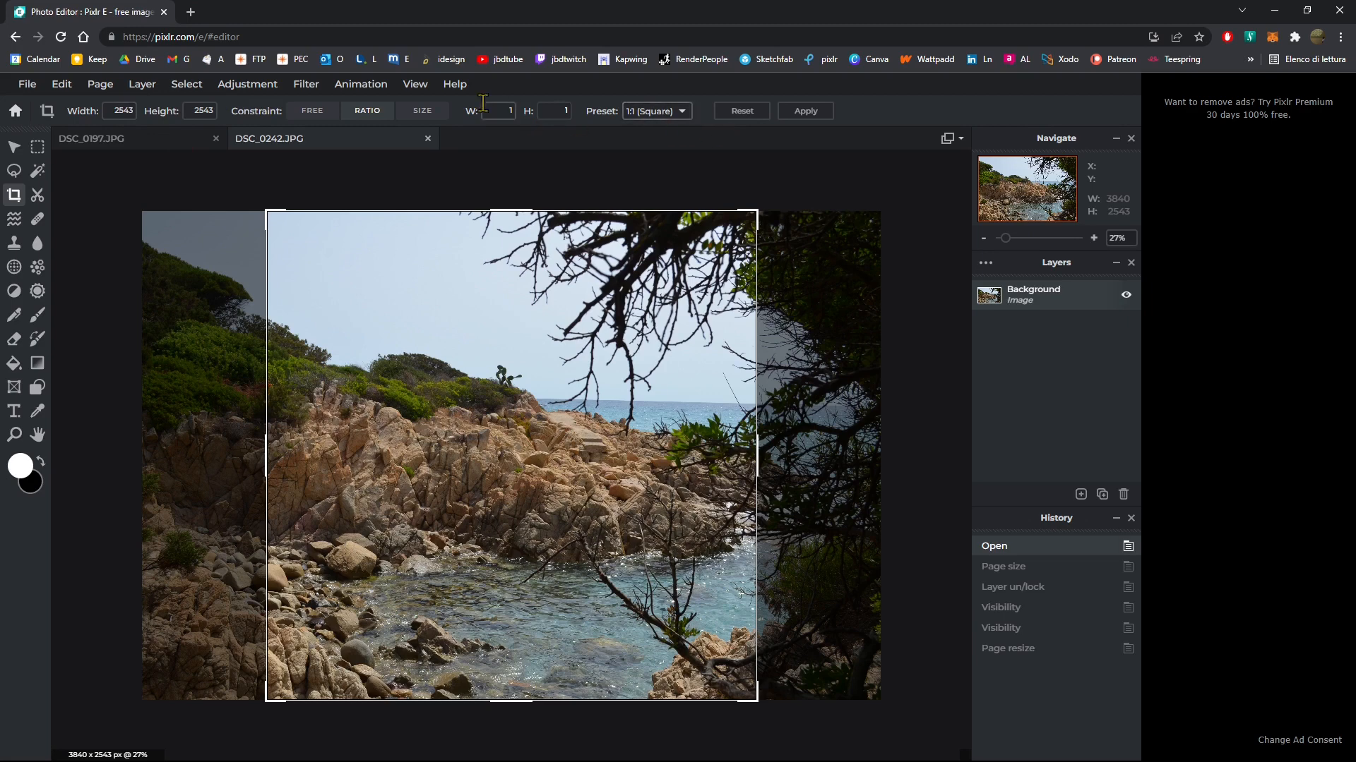
Compare the Size, Free and Ratio crop constraints and apply the square 1:1 crop to the photo.
left_click(422, 111)
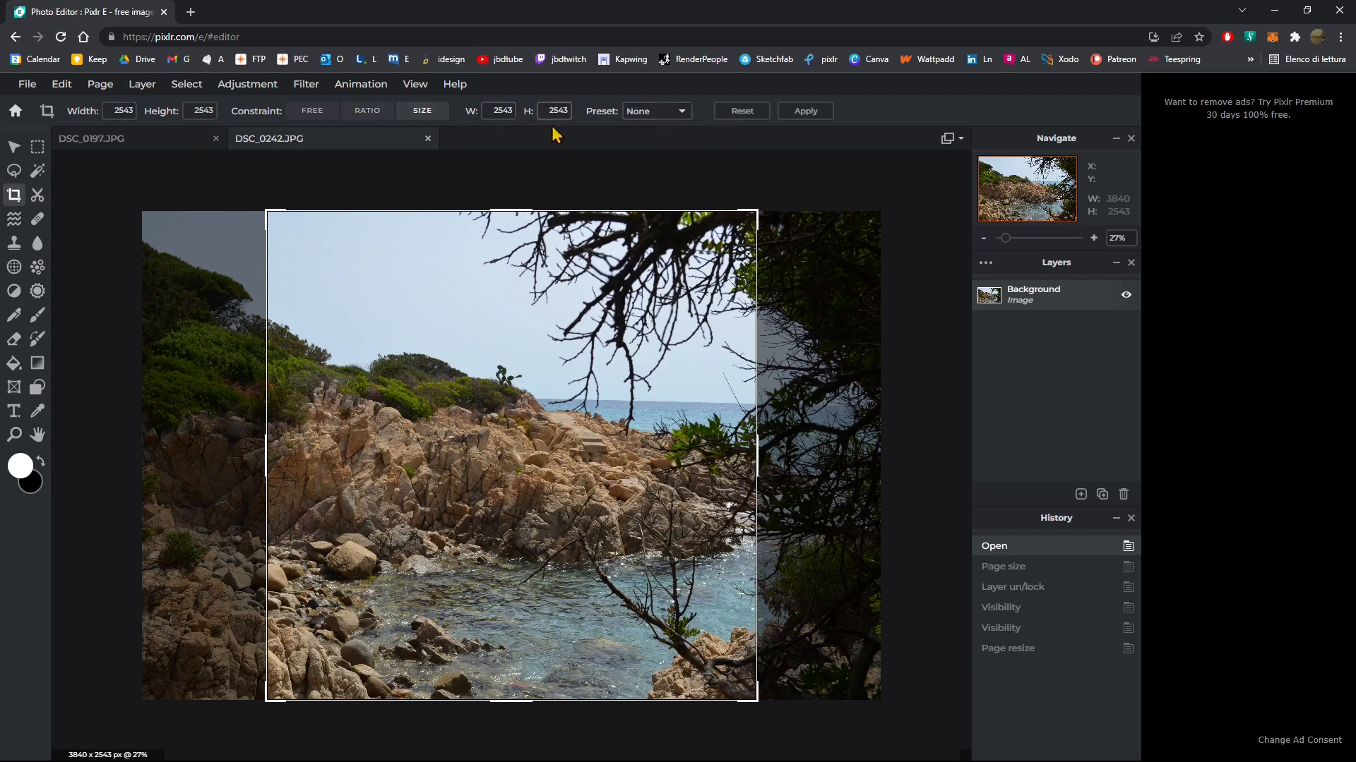
left_click(319, 111)
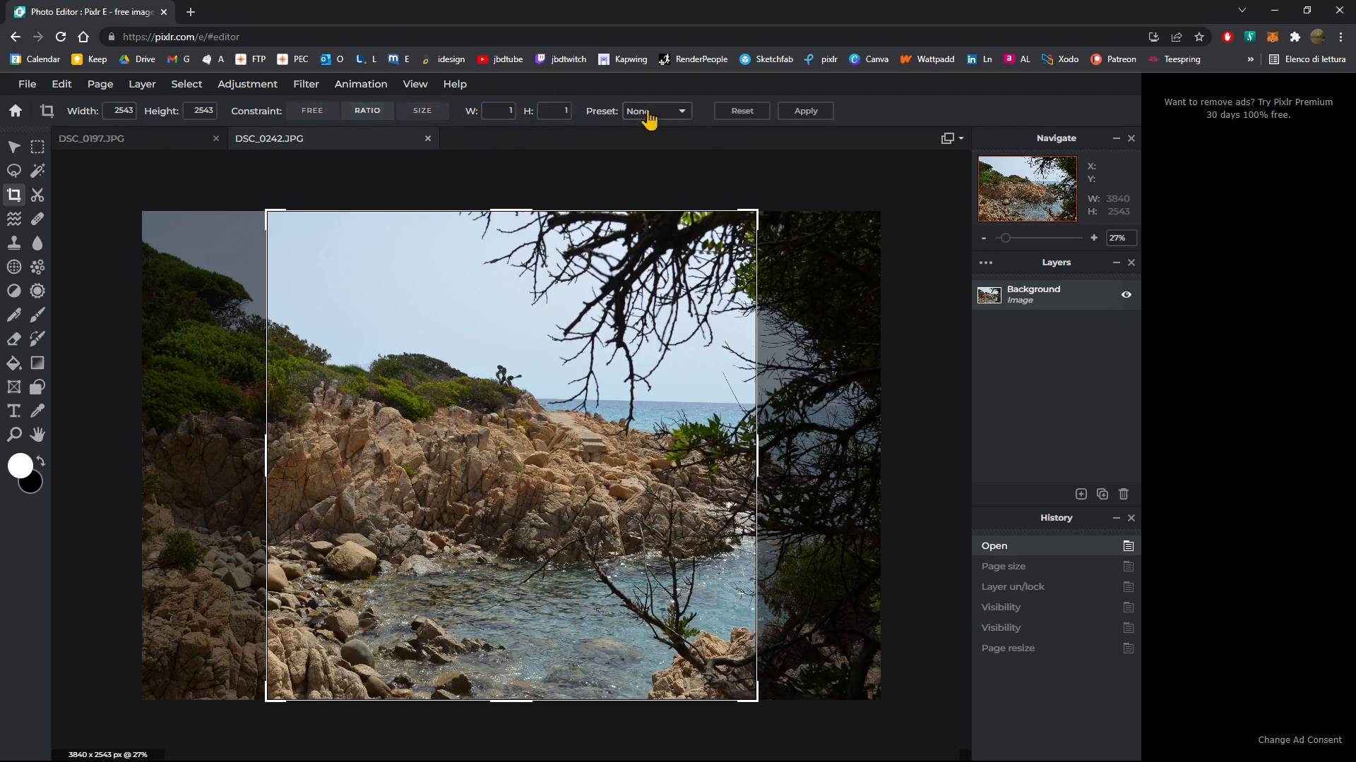
left_click(368, 111)
left_click(805, 112)
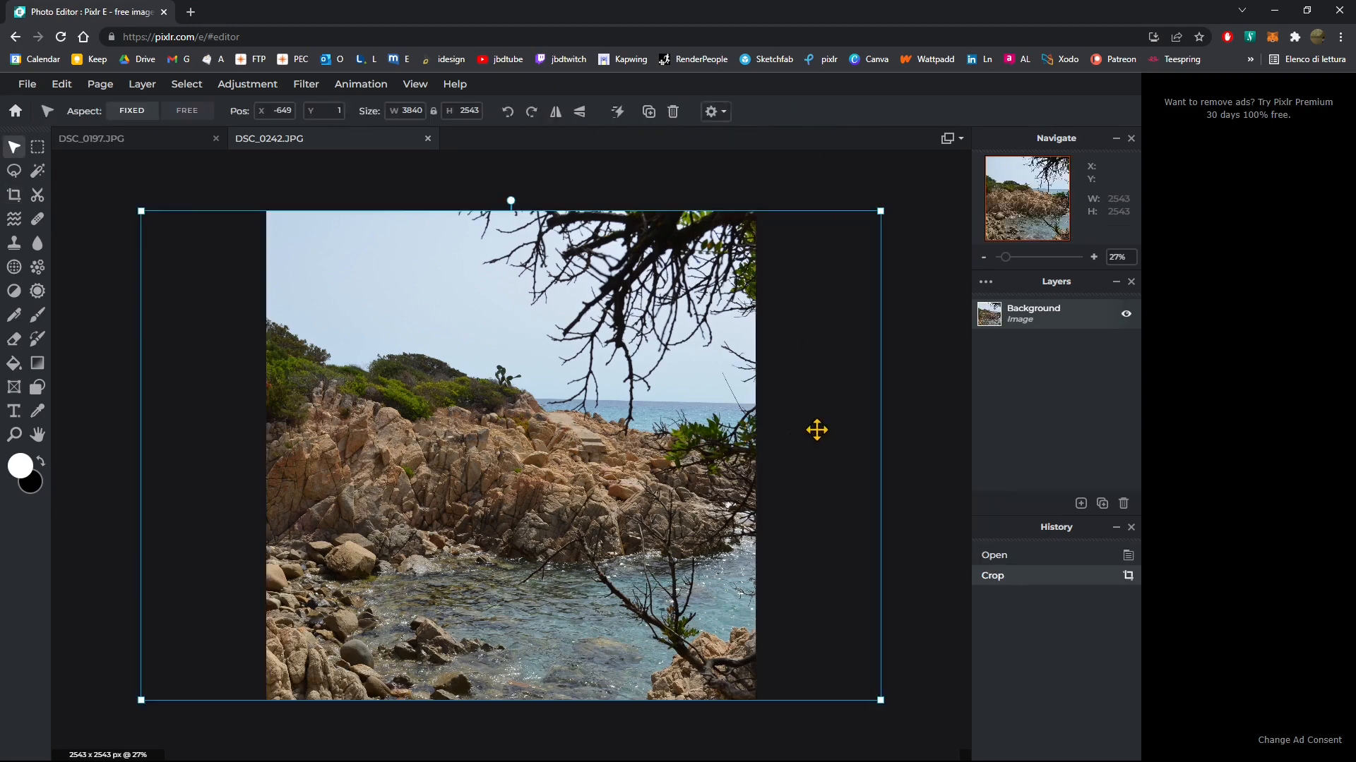
left_click(922, 370)
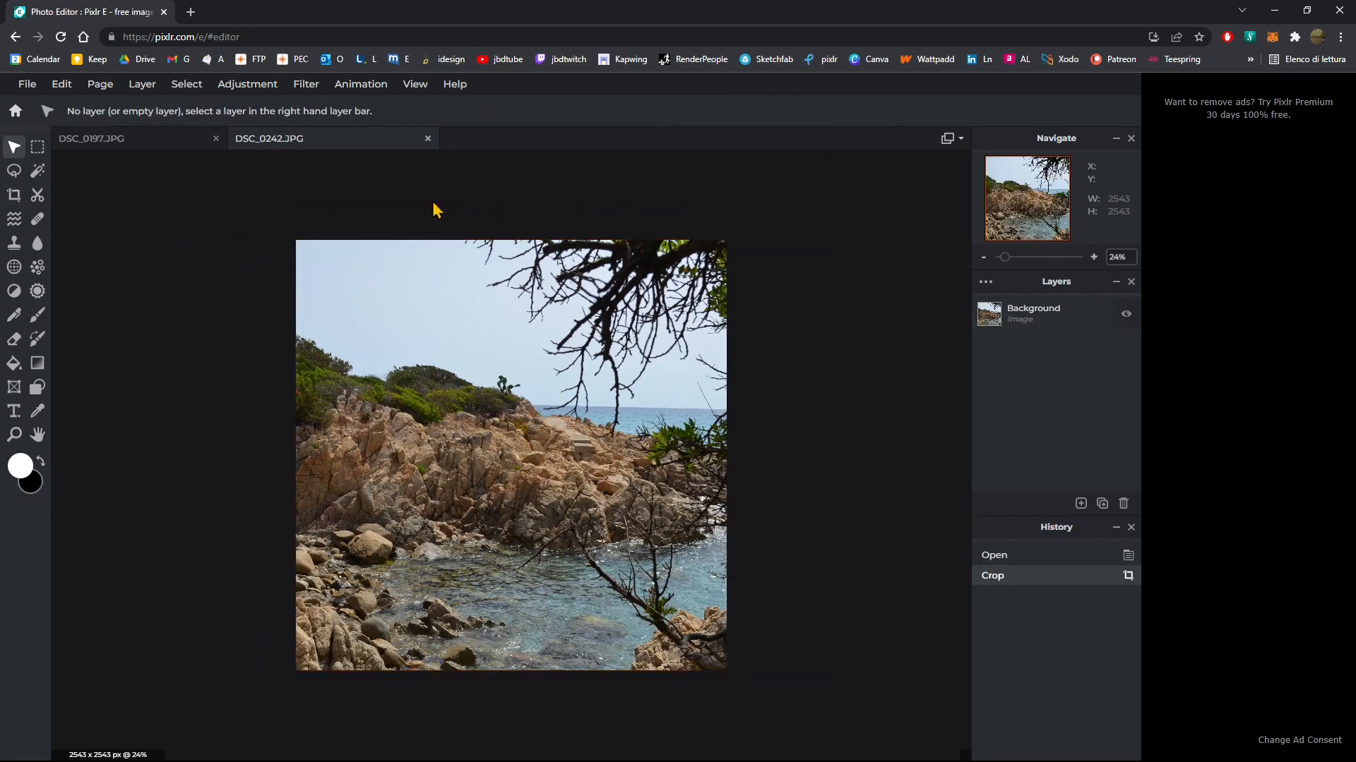
left_click(777, 357)
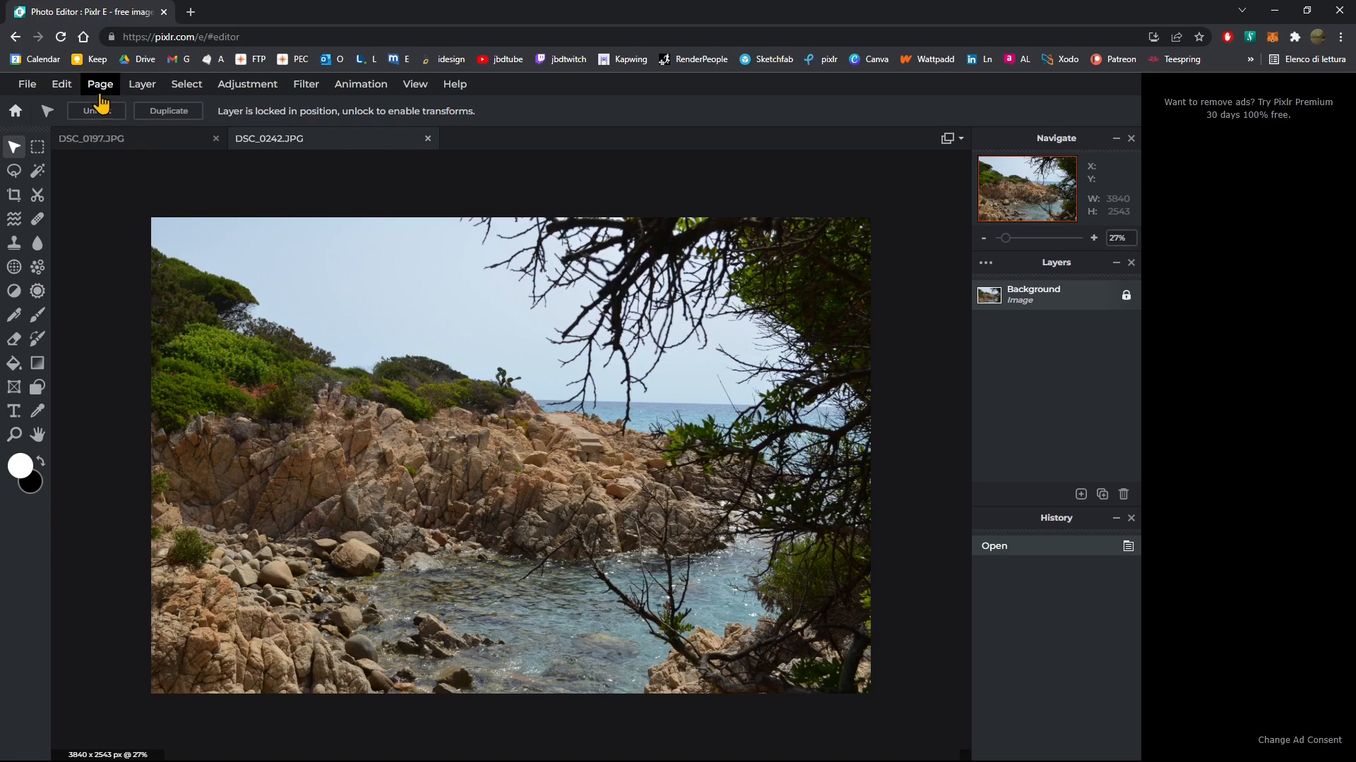
Try to set the page size to 1000 px wide, toggling the relative change option before applying.
left_click(100, 94)
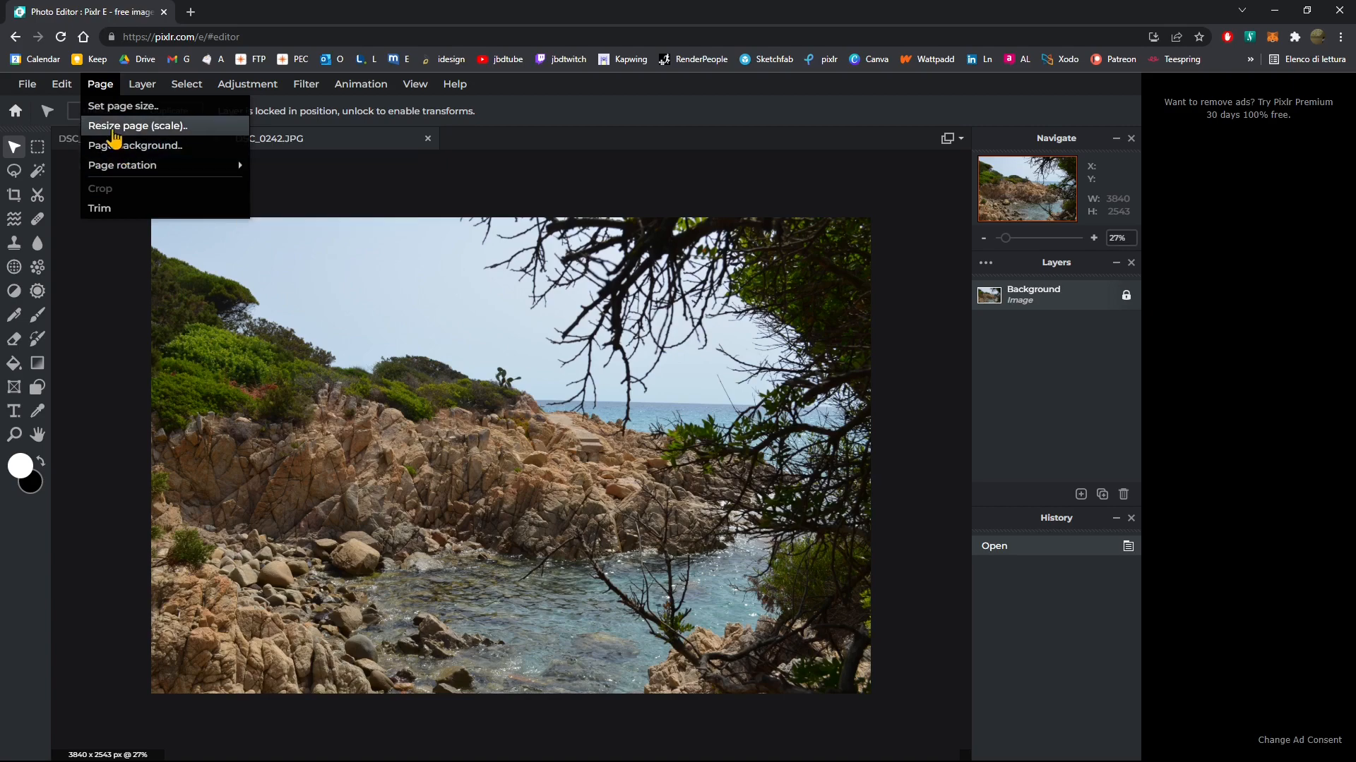
left_click(138, 107)
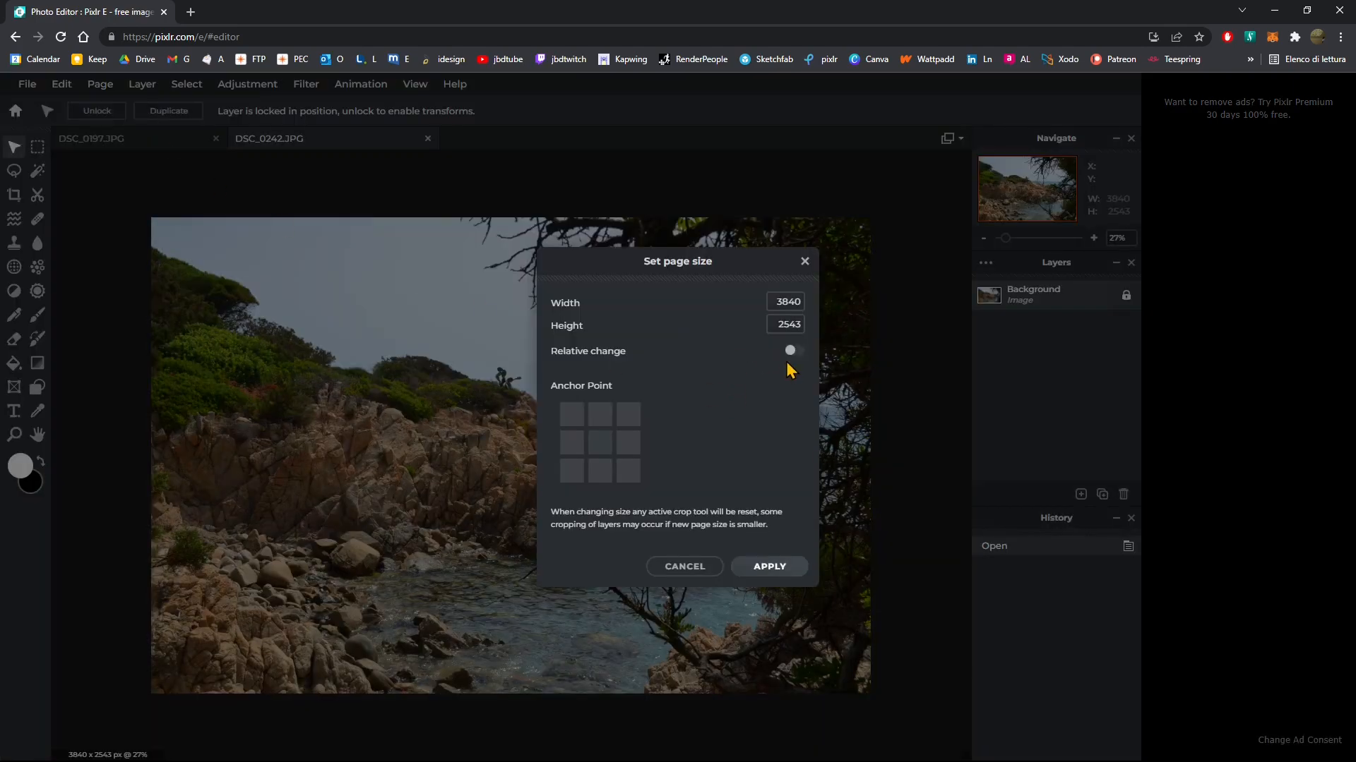
double_click(780, 305)
type("1000")
key("Tab")
double_click(785, 299)
double_click(785, 323)
left_click(792, 354)
left_click(763, 567)
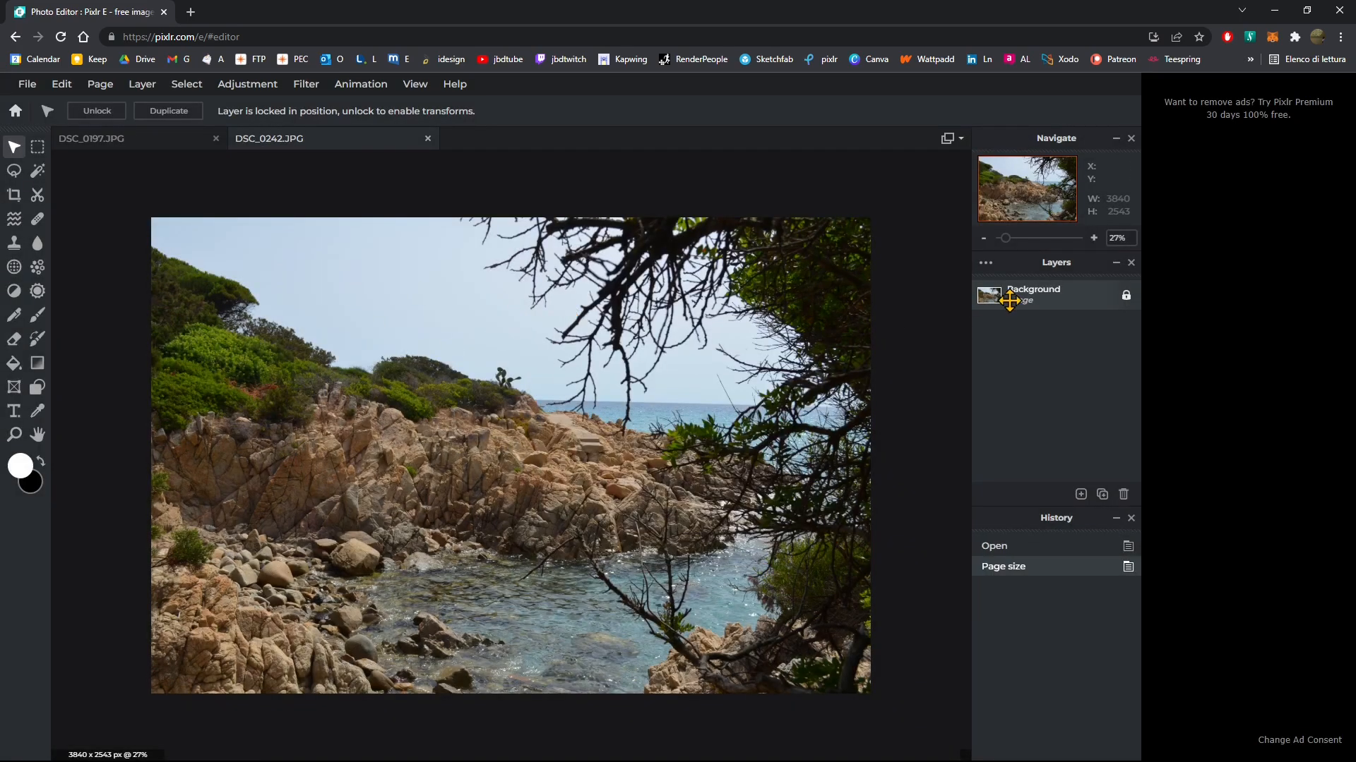
Unlock the Background layer and toggle its visibility off and back on.
left_click(1126, 295)
left_click(1126, 295)
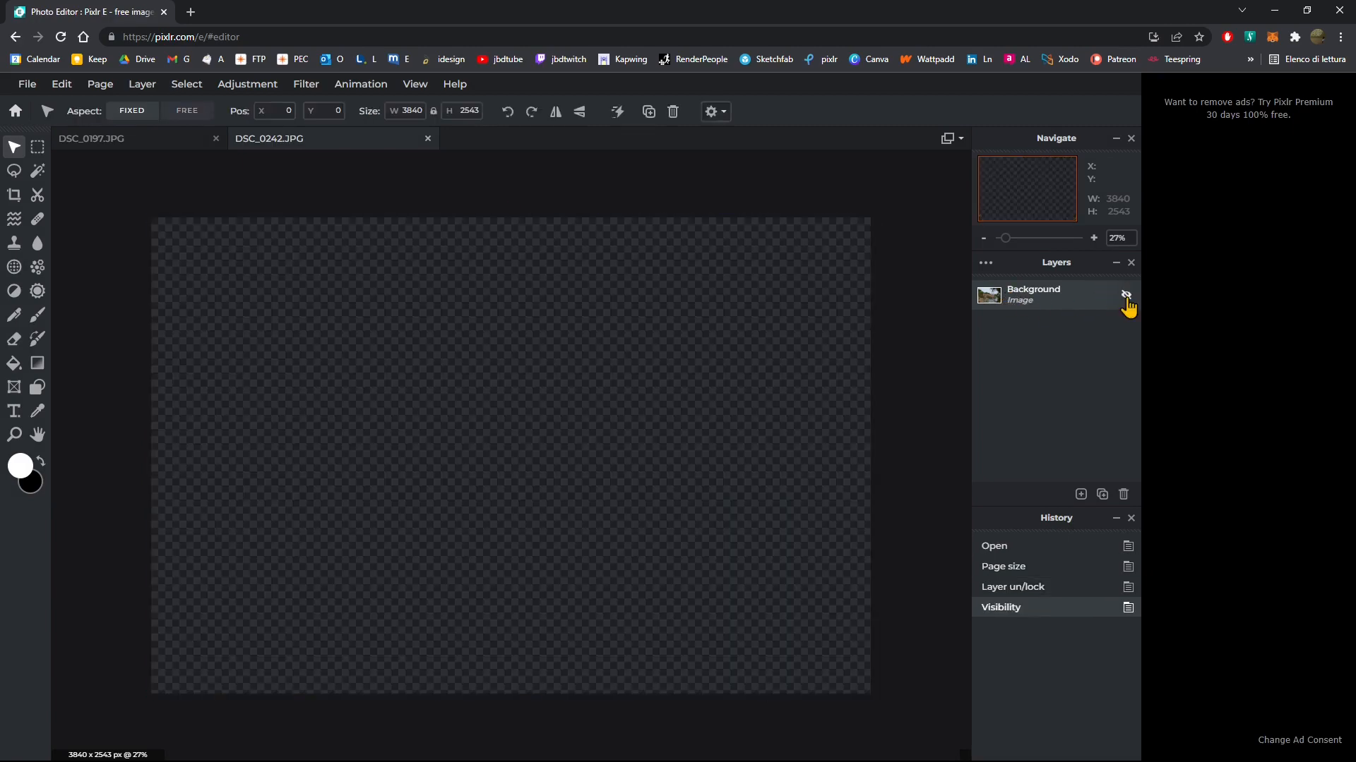
left_click(1126, 295)
Set the page size to 1000 x 1000 px with the anchor point at the centre.
left_click(99, 84)
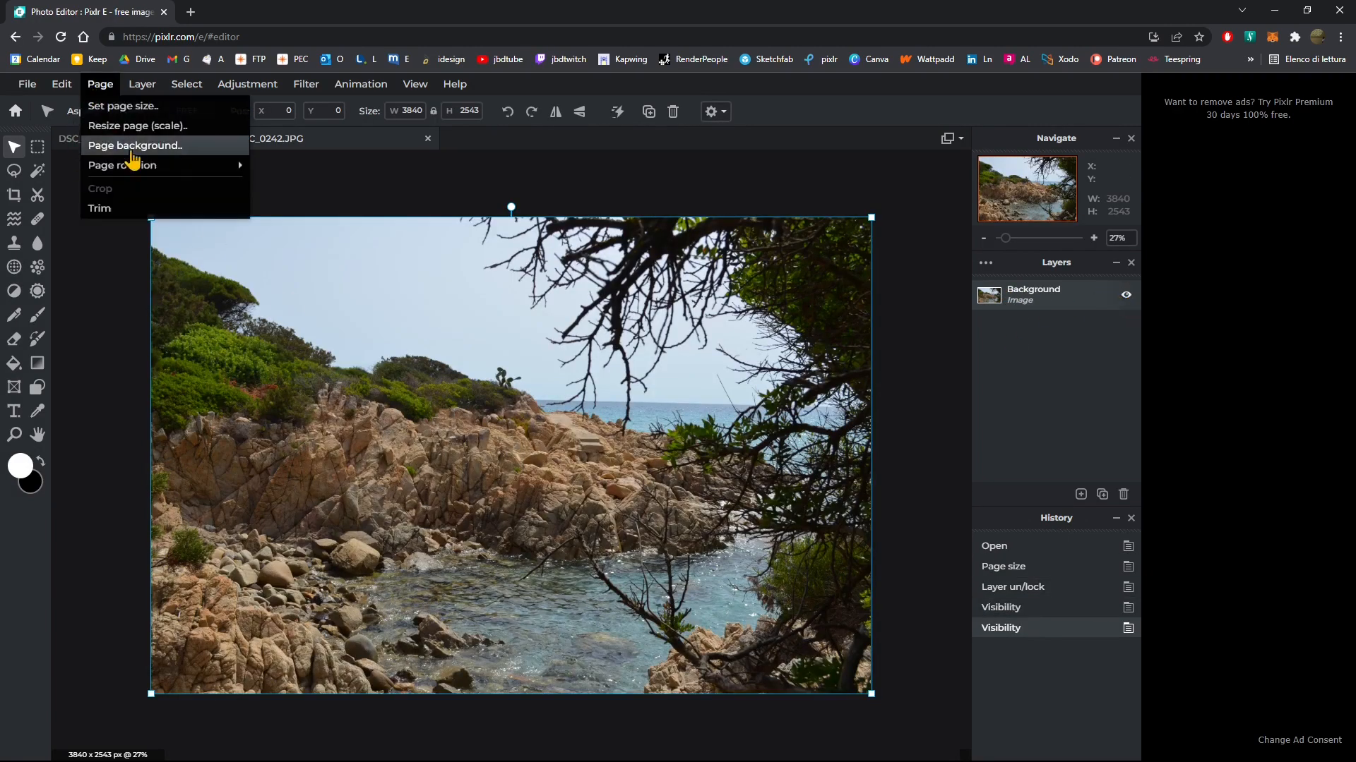
left_click(121, 106)
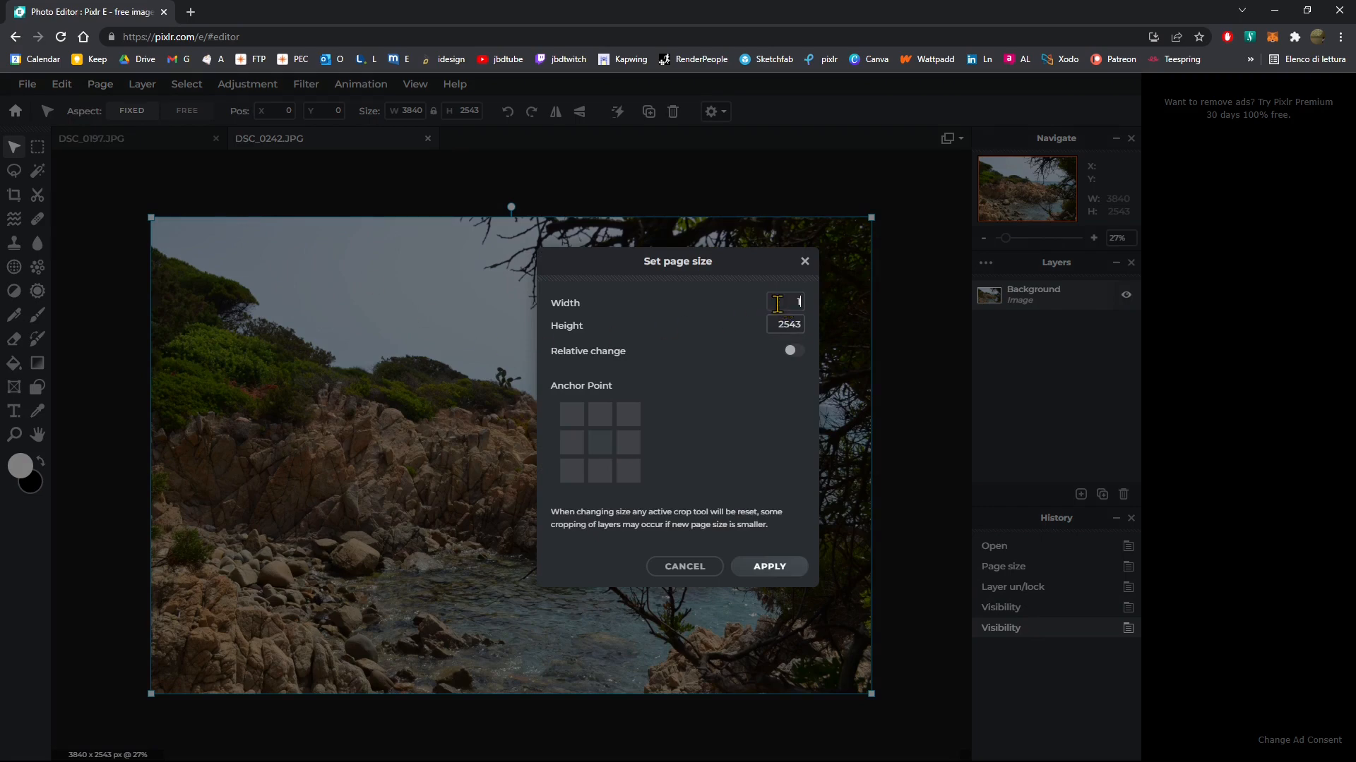
key("Tab")
left_click(600, 444)
left_click(767, 568)
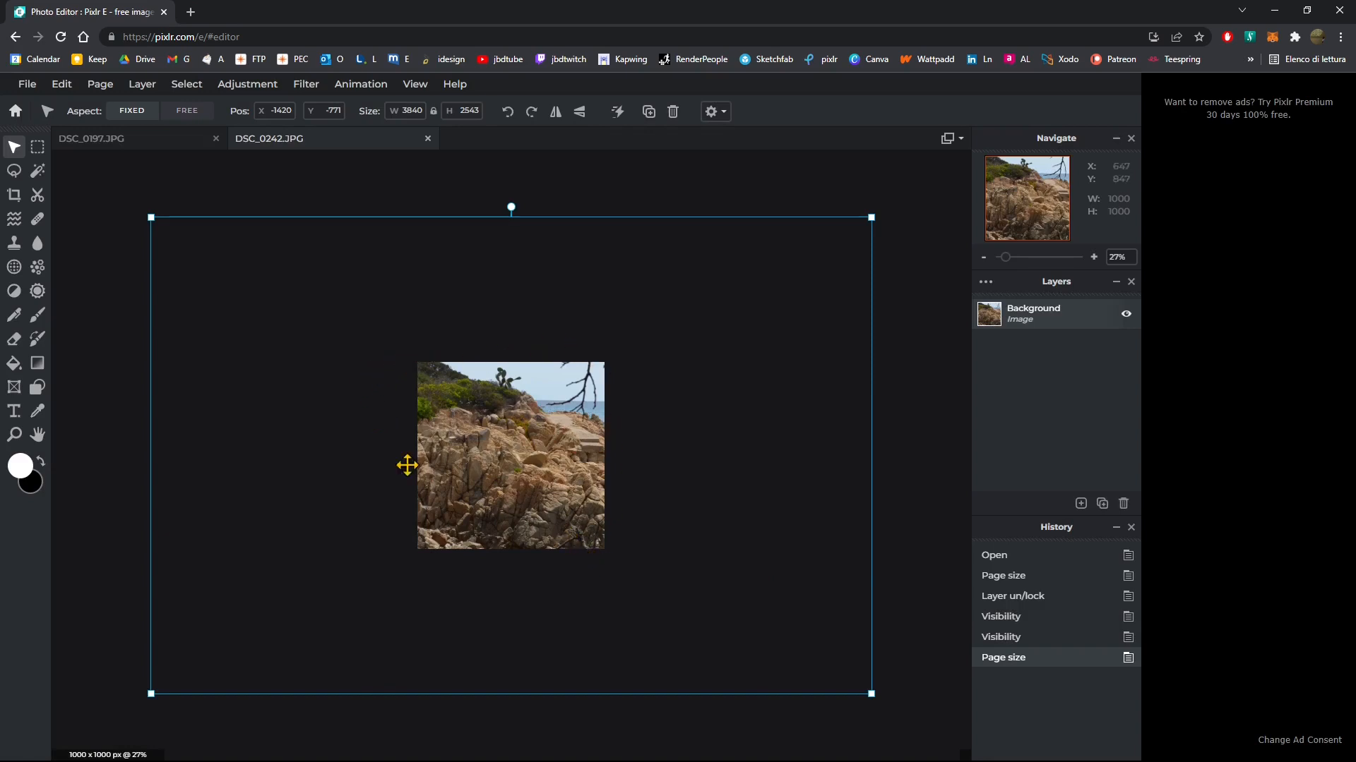
Undo the page size change to restore the full photo.
left_click(98, 85)
left_click(92, 84)
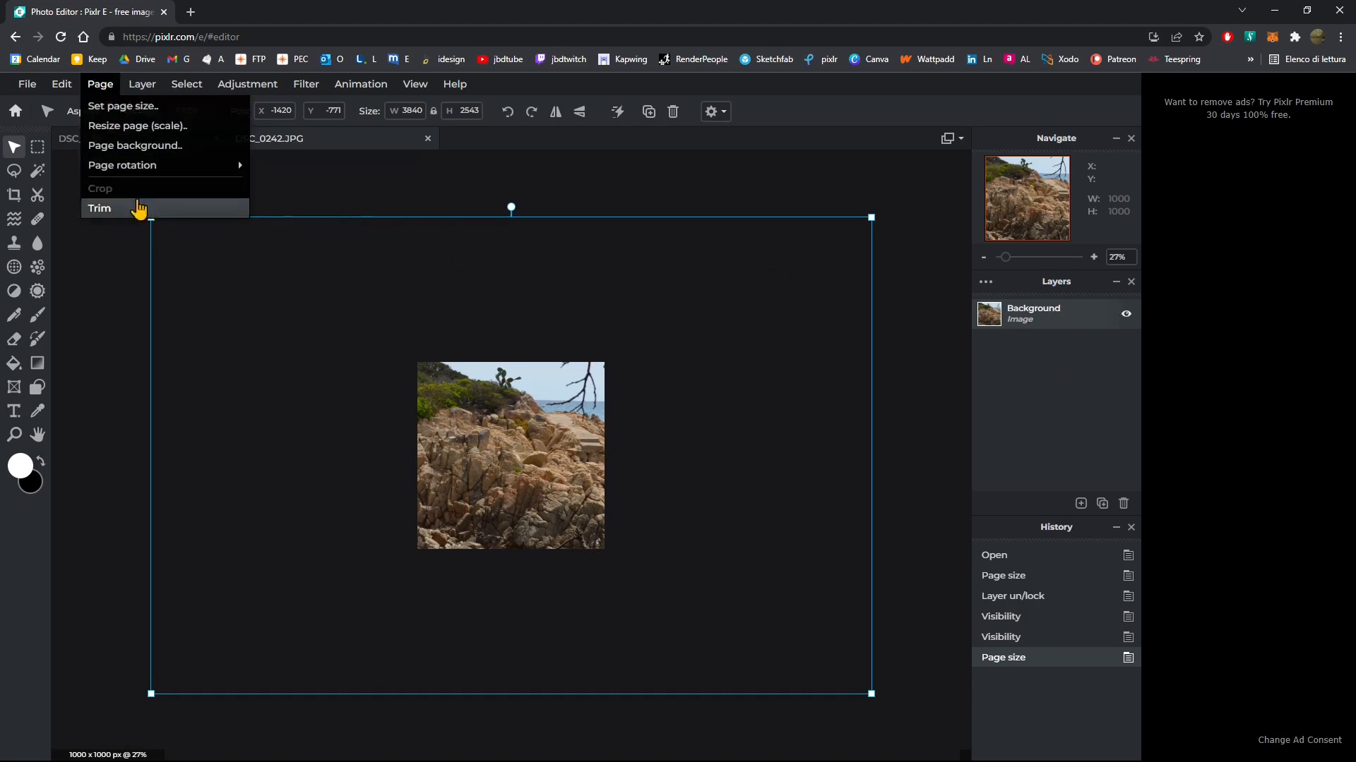
mouse_move(153, 167)
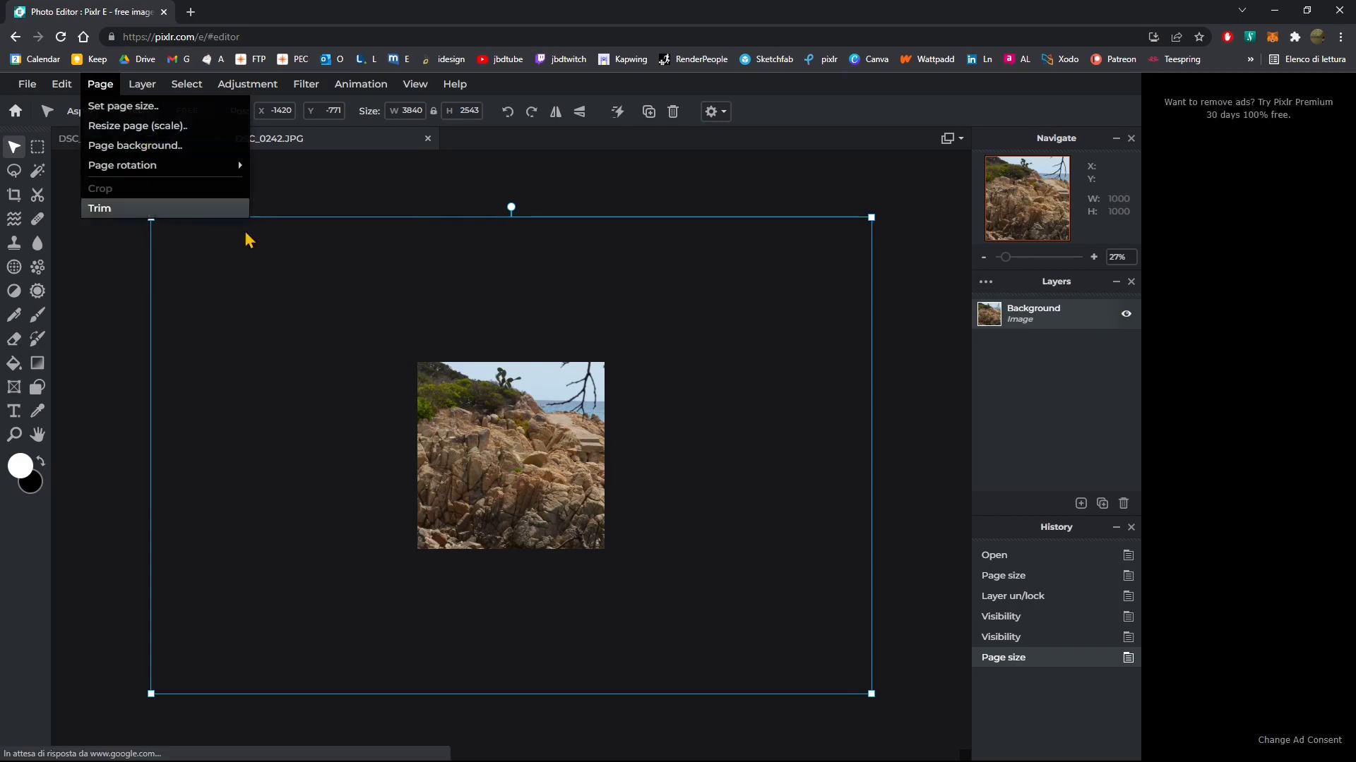
key("ctrl+z")
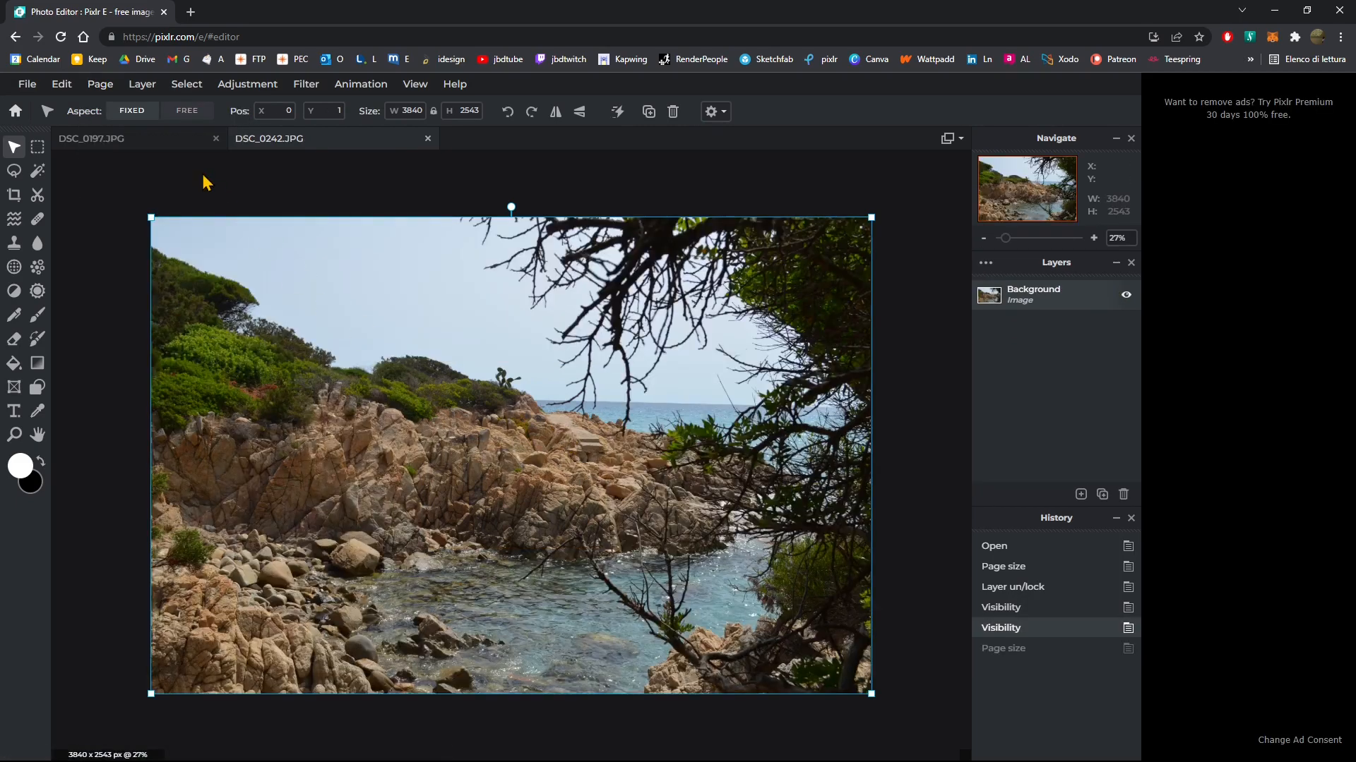
Scale the page to 1000 x 1000 px with Constrain proportions turned off.
left_click(100, 84)
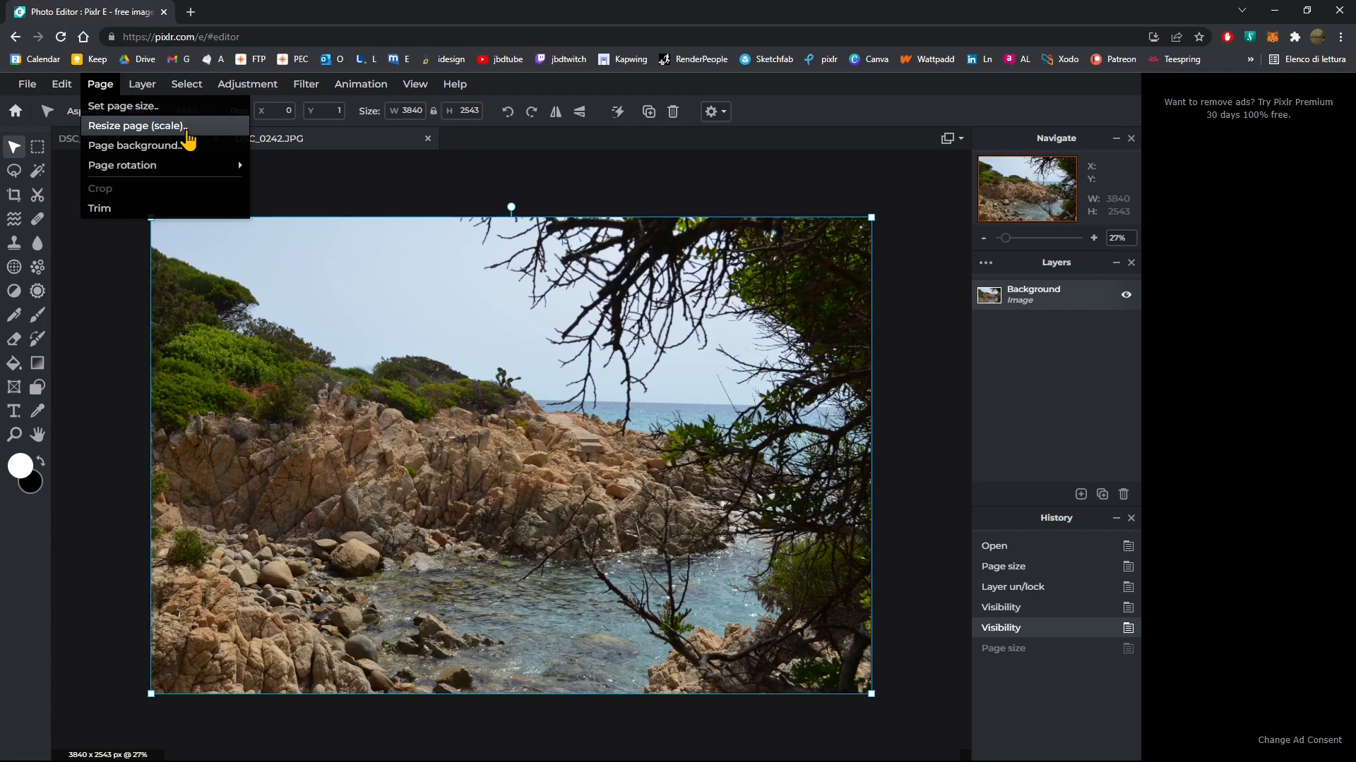
left_click(186, 131)
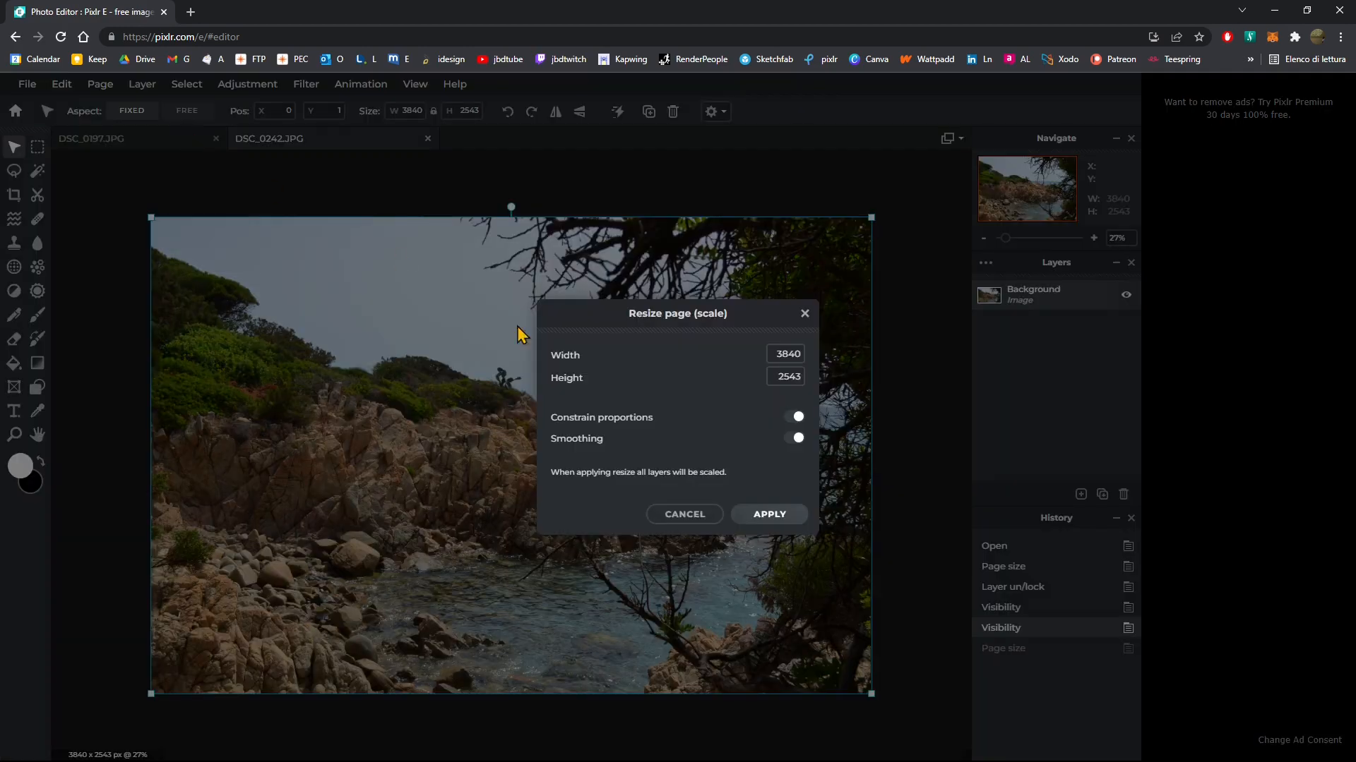
double_click(782, 355)
type("1000")
left_click(796, 377)
double_click(780, 377)
left_click(798, 418)
double_click(795, 379)
left_click(766, 515)
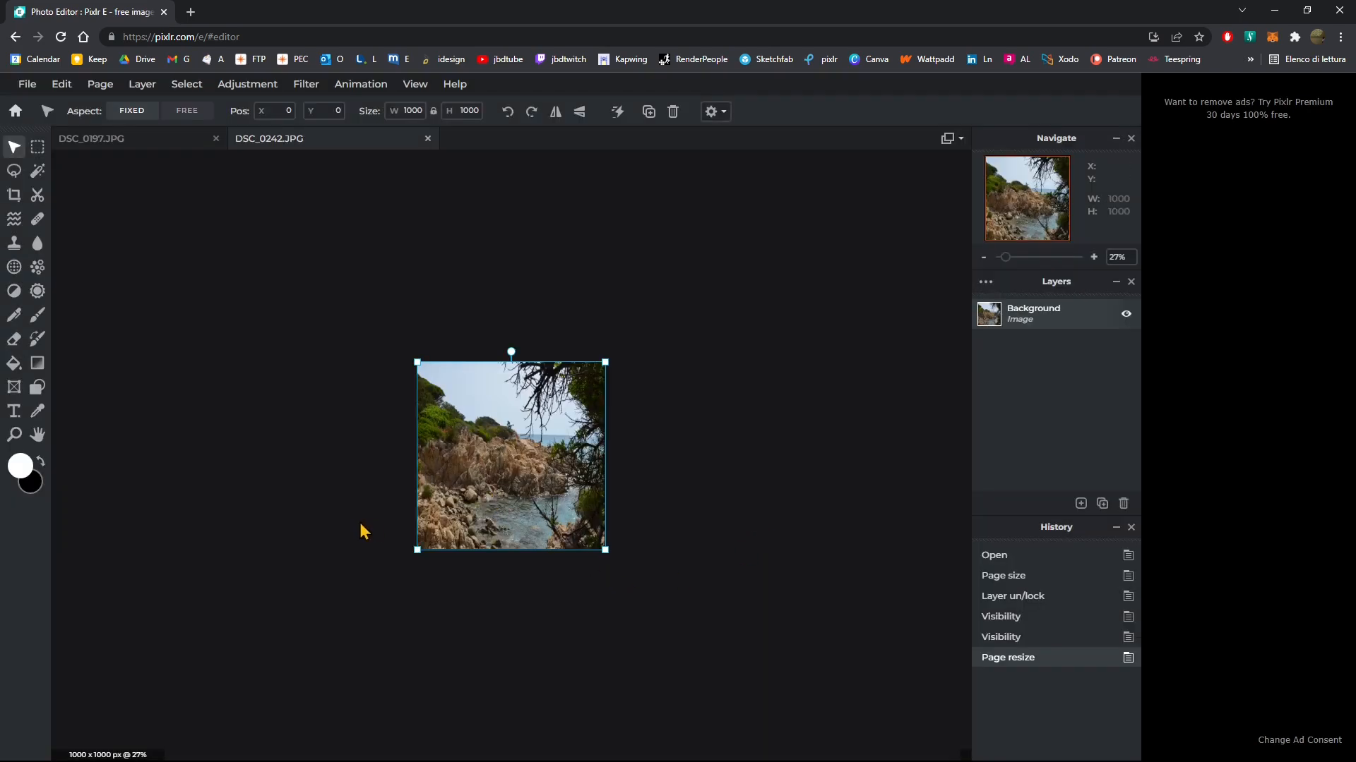
Inspect the distorted photo up close and undo all changes back to the Open history state.
scroll(362, 524, "up", 3)
scroll(362, 523, "up", 1)
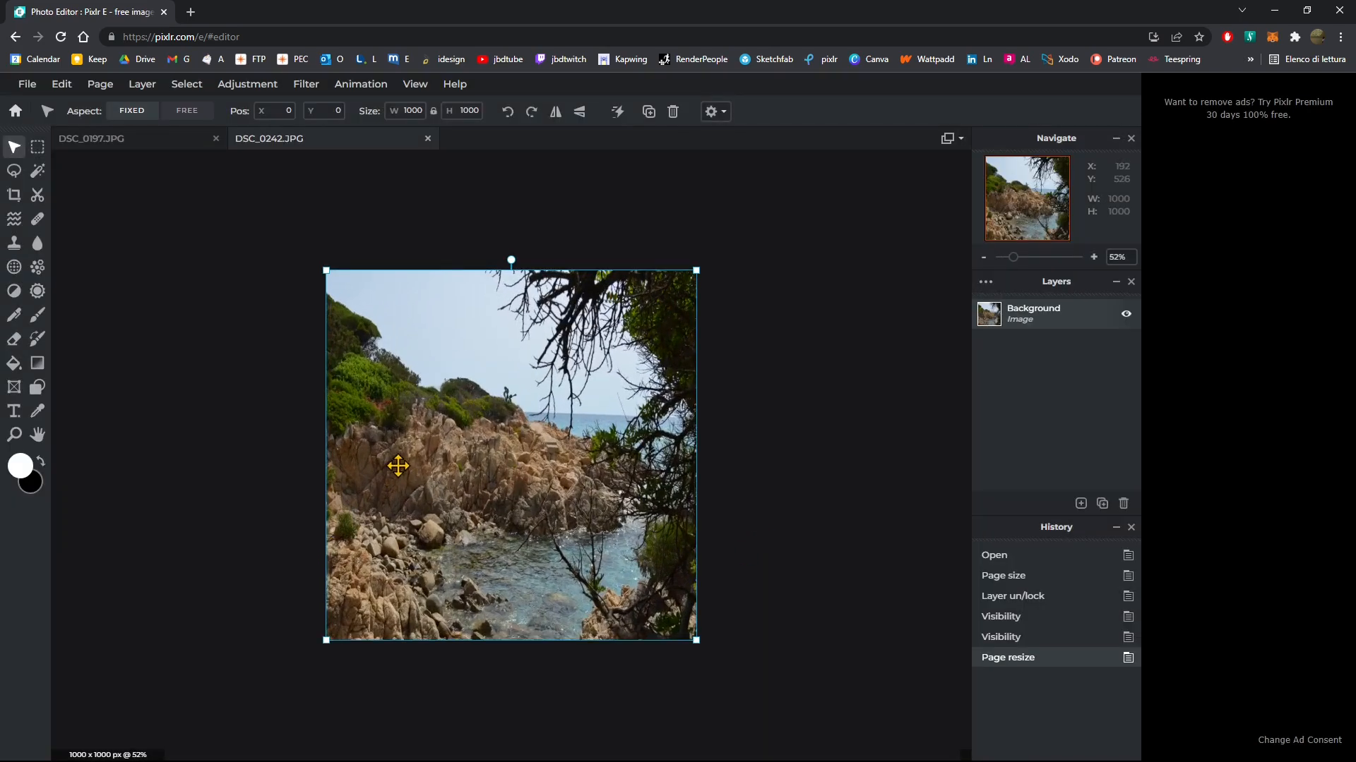
scroll(468, 451, "up", 1)
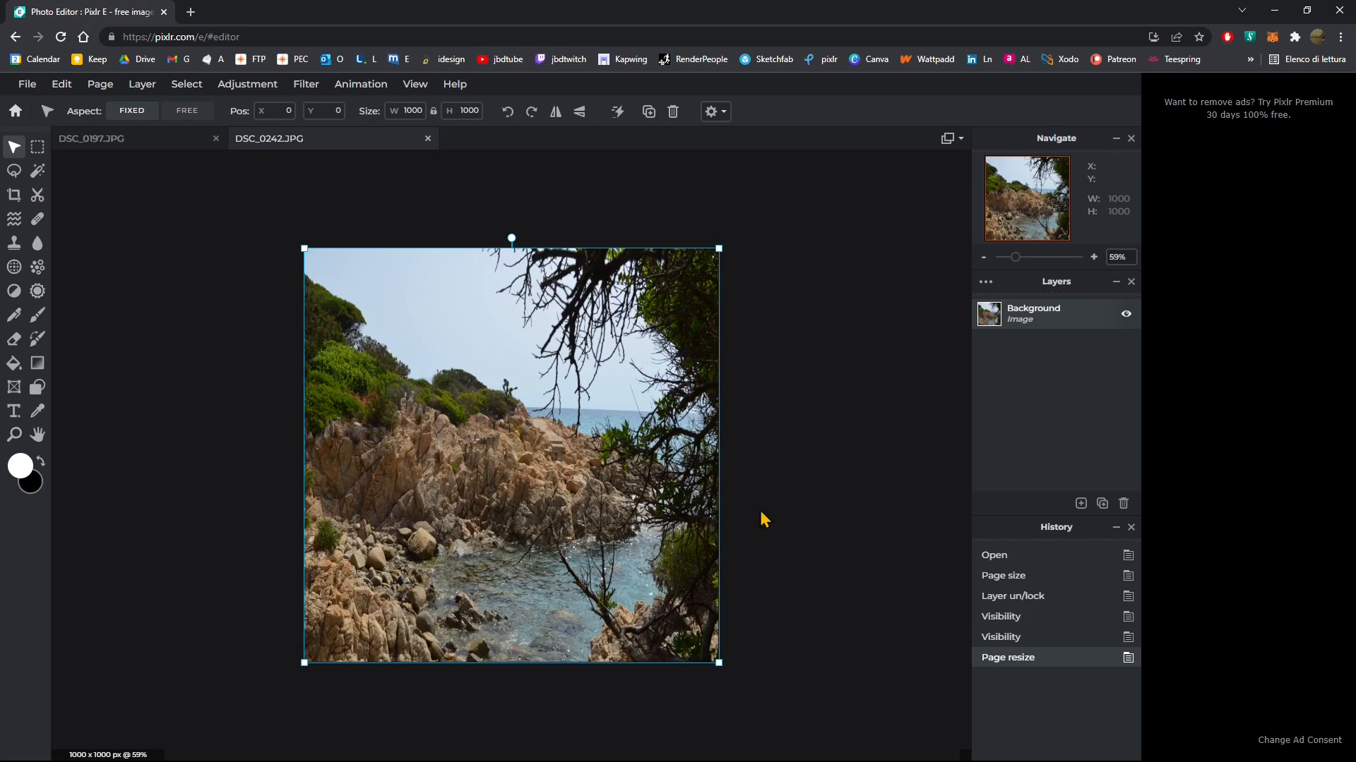
key("ctrl+z")
key("ctrl+z")
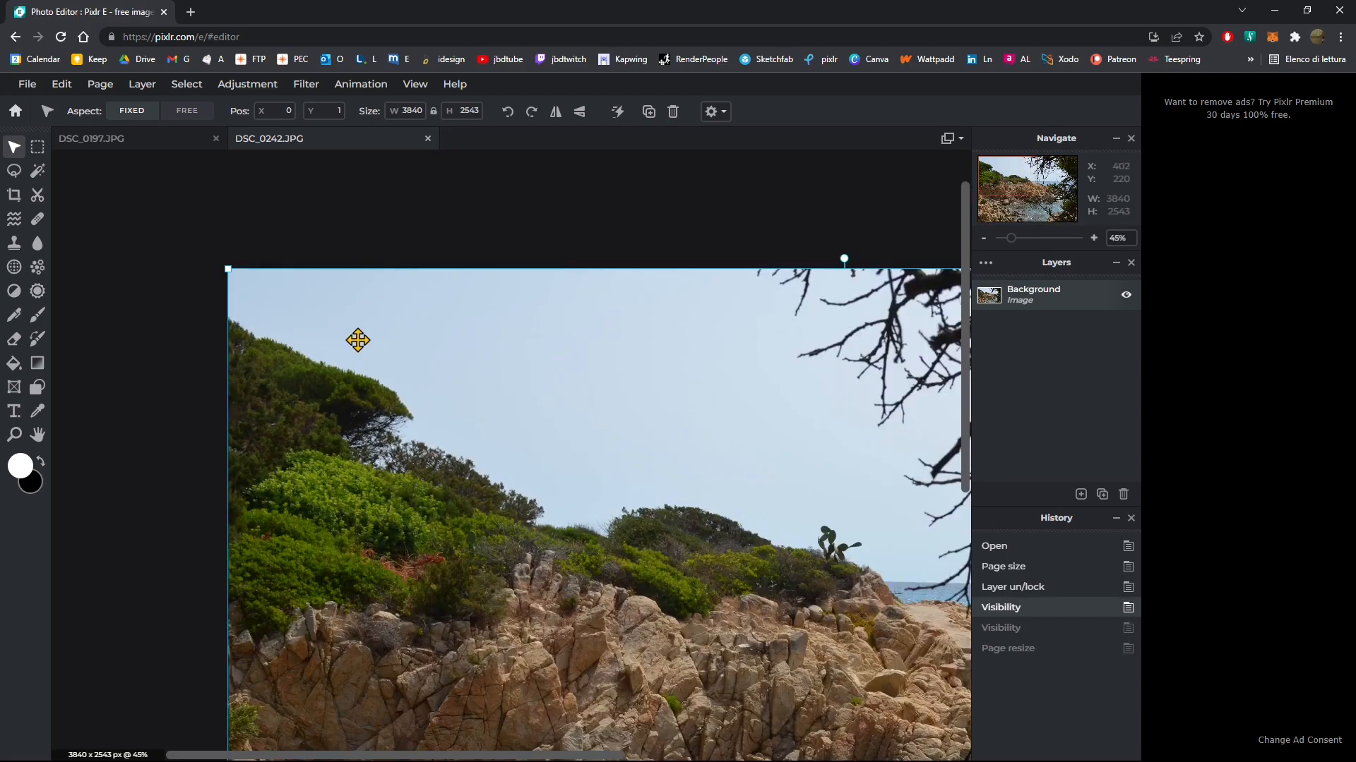
scroll(395, 356, "down", 4)
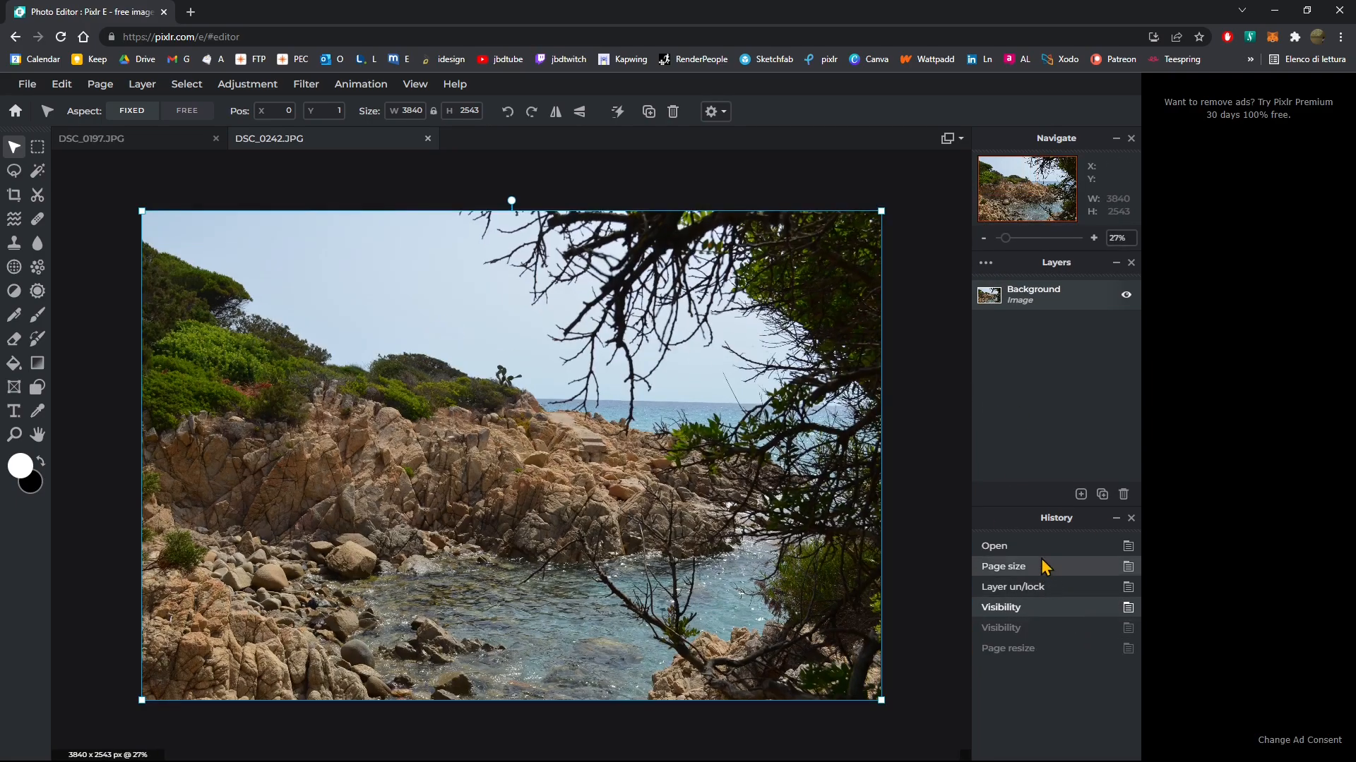
key("ctrl+z")
key("ctrl+z")
key("ctrl+z")
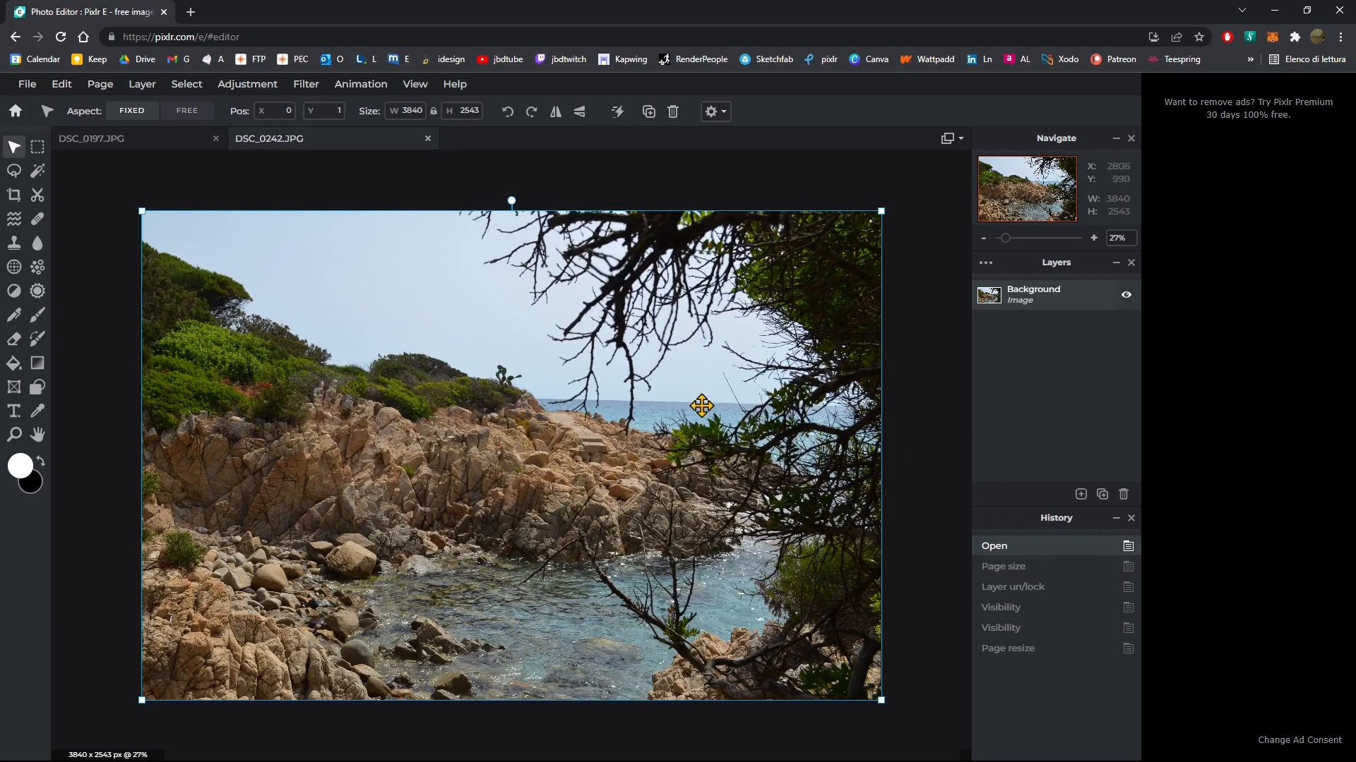
Start the Crop tool, set a free crop area of 1000 x 1000 px and move it to the middle of the photo.
left_click(88, 92)
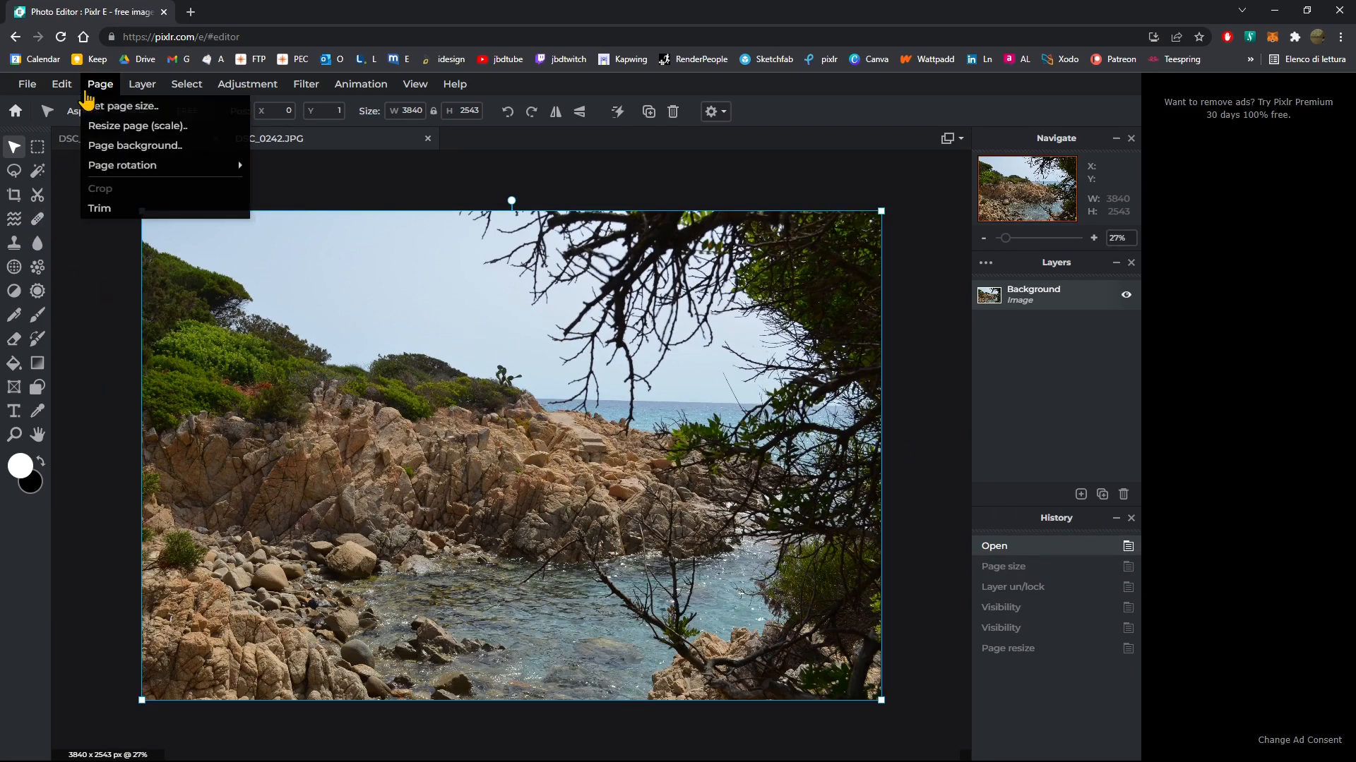
mouse_move(183, 177)
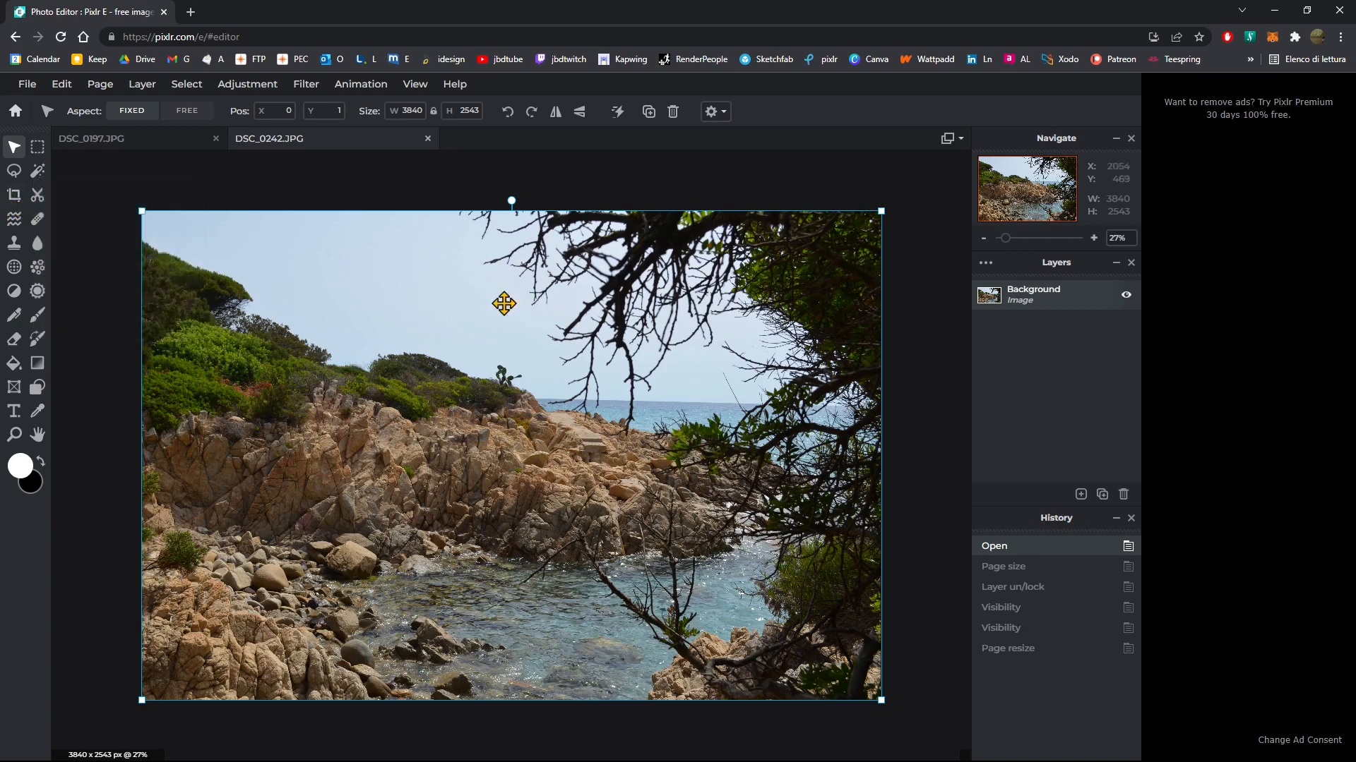
left_click(14, 195)
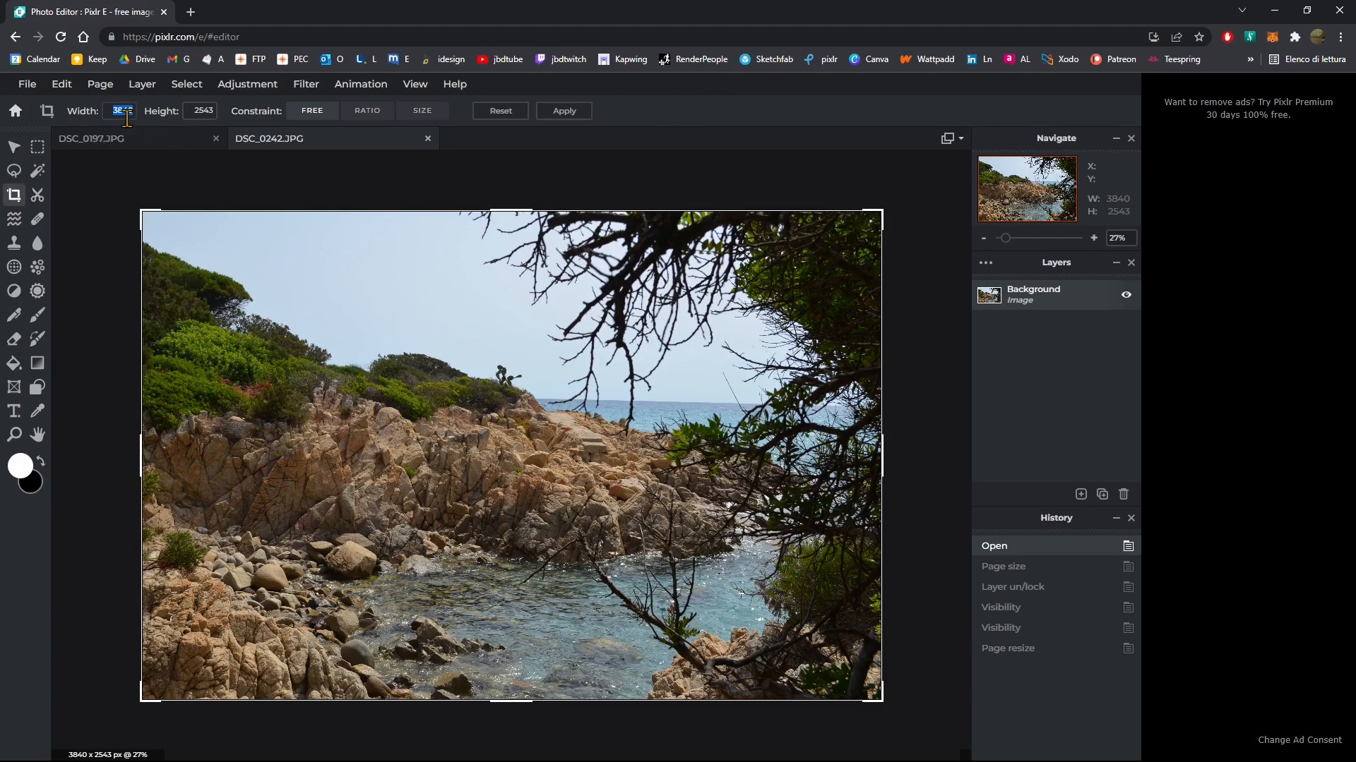
key("BackSpace")
type("1000")
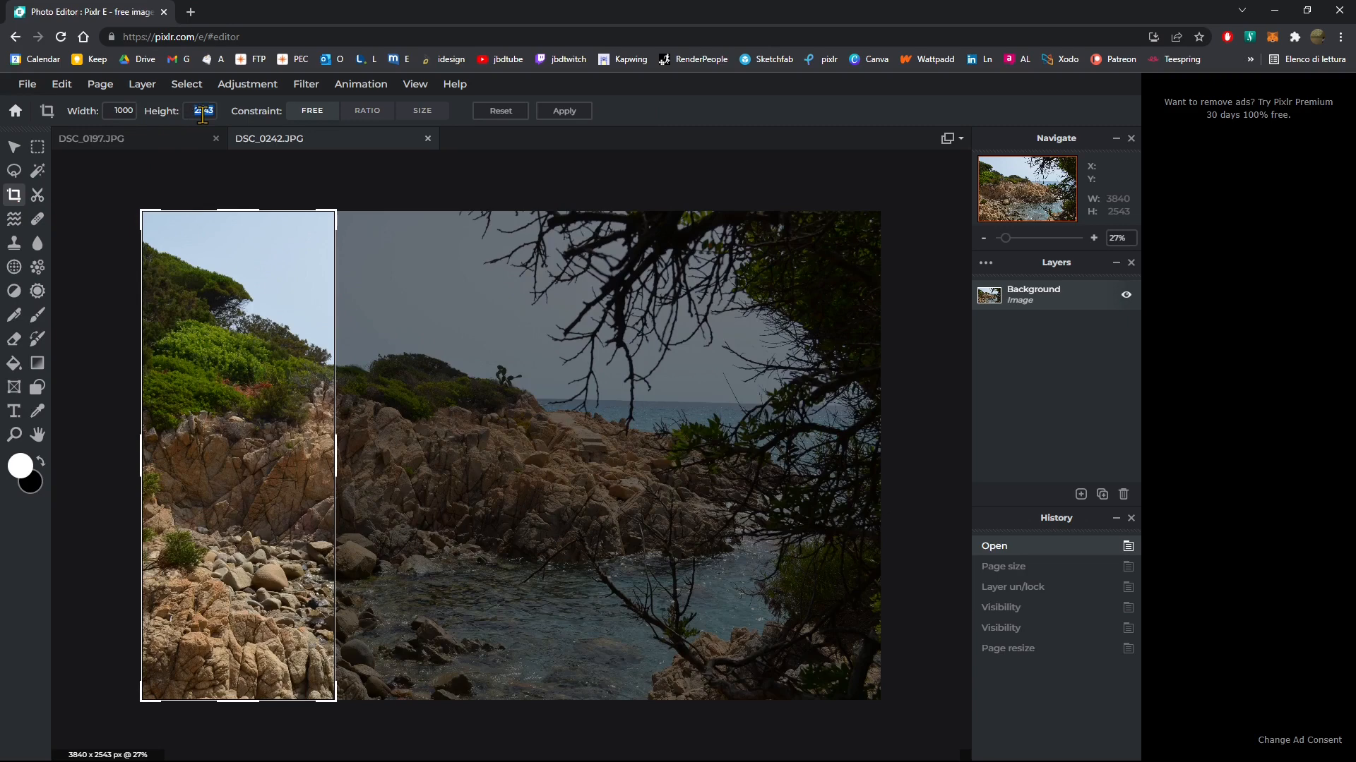
type("1000")
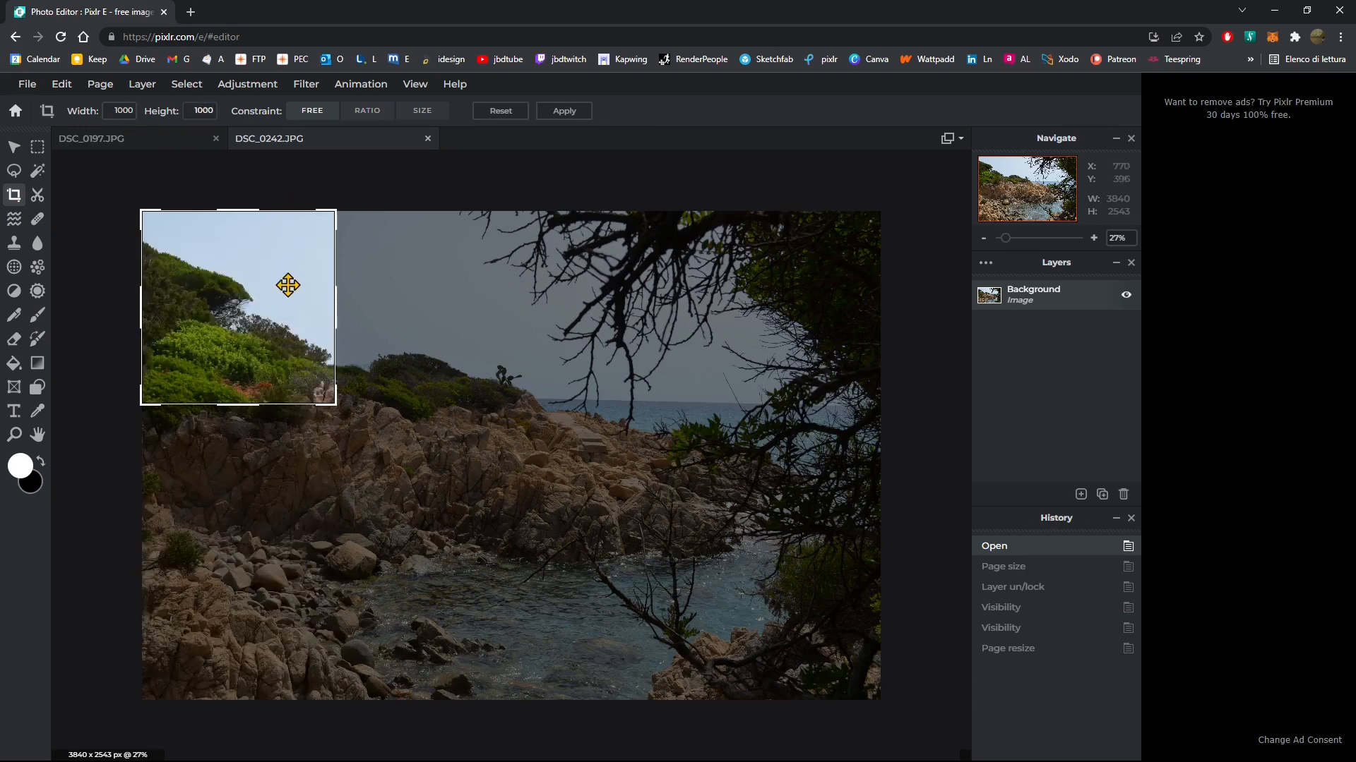
left_click_drag(288, 282, 551, 458)
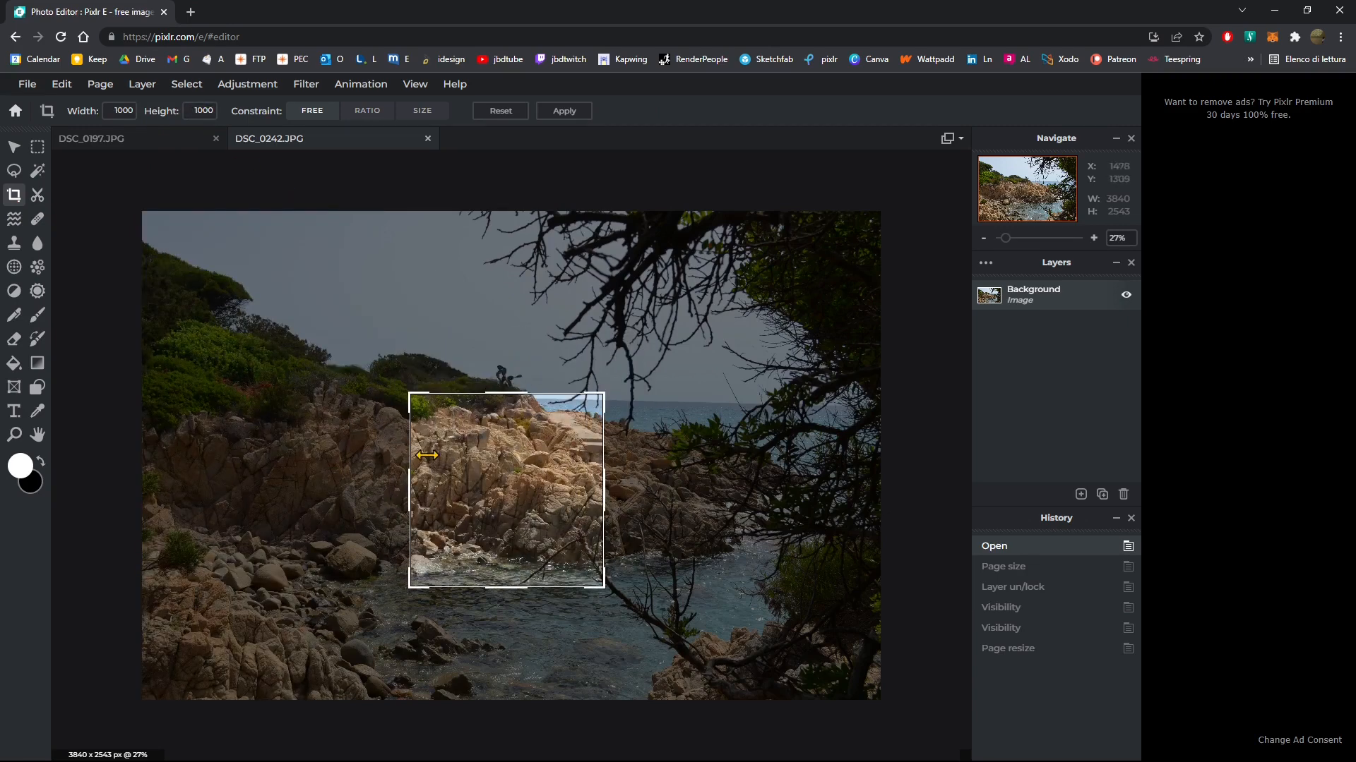
Resize the free crop area by its corners and edges to about 3271 x 1811 px.
left_click_drag(399, 414, 203, 267)
left_click_drag(388, 274, 395, 223)
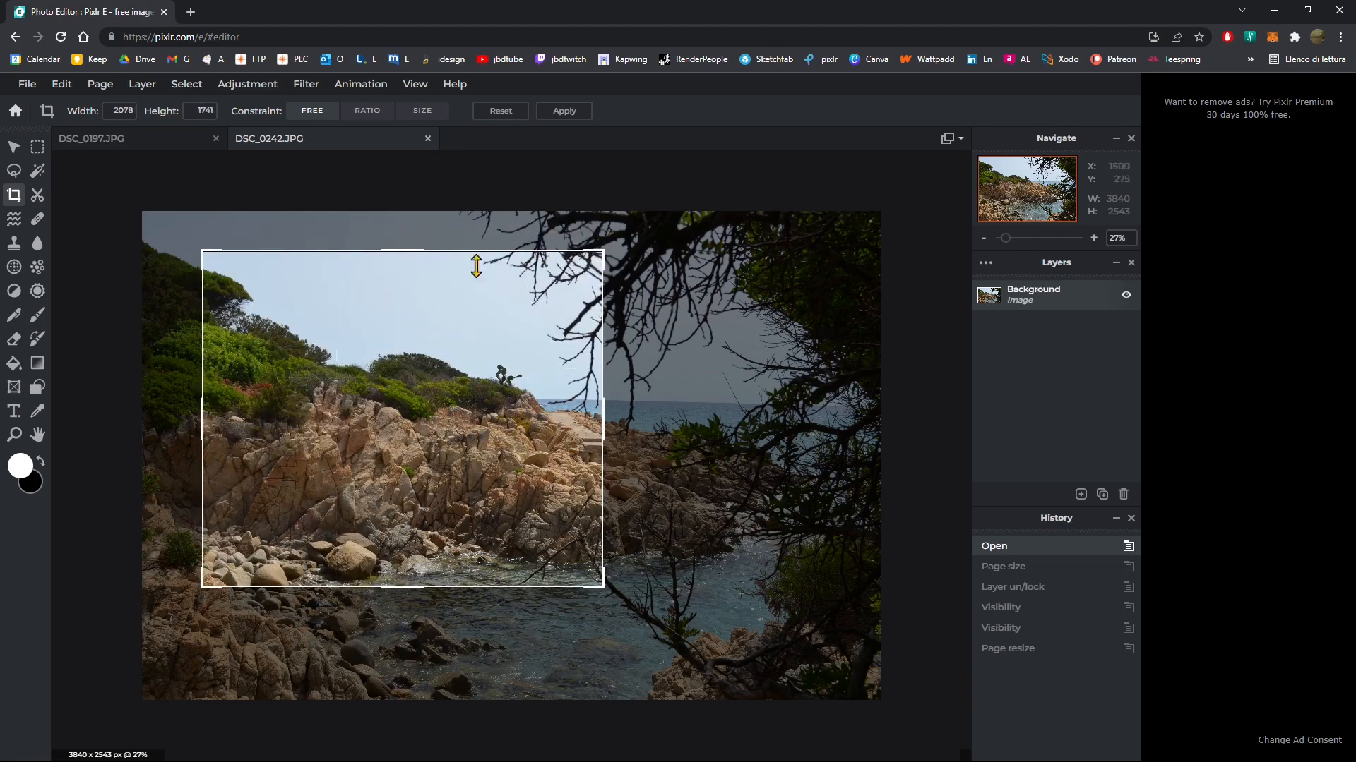
left_click_drag(605, 247, 681, 266)
left_click_drag(678, 570, 844, 648)
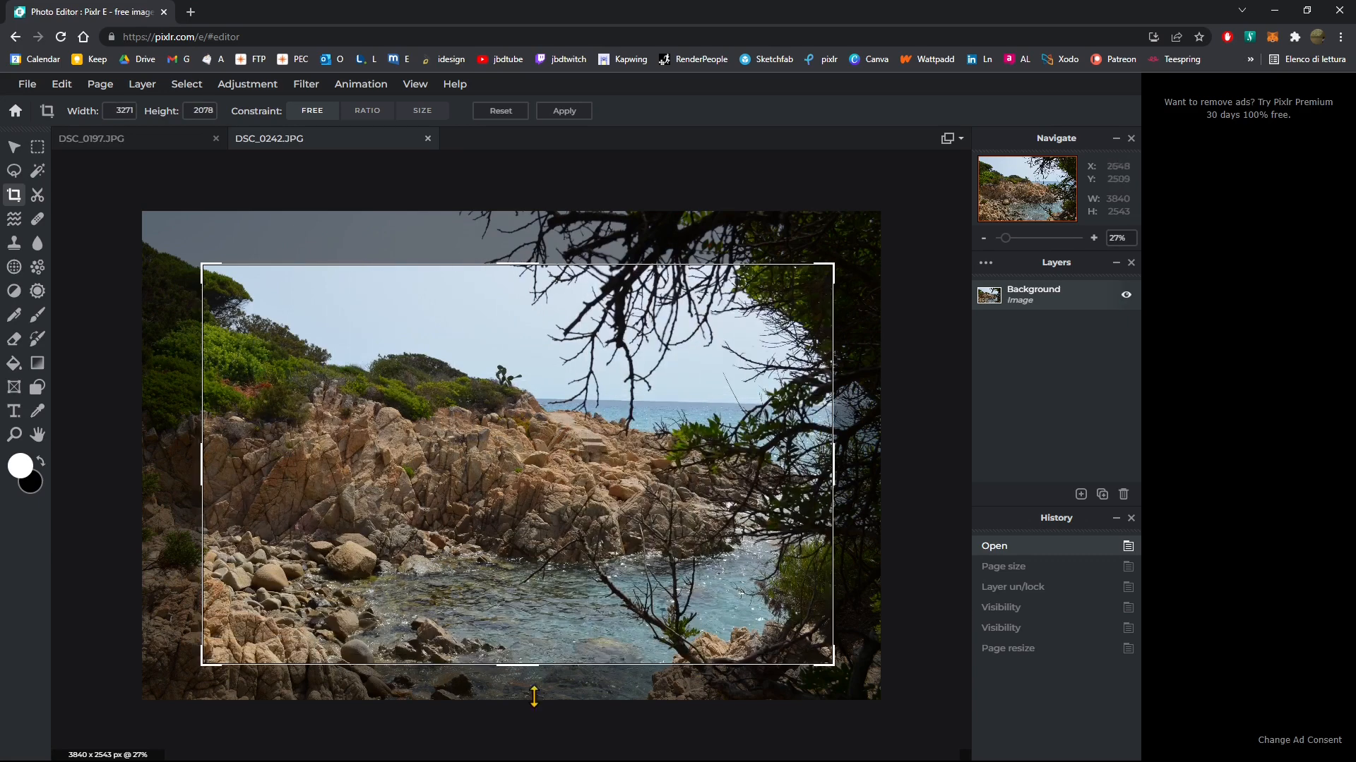
left_click_drag(497, 667, 524, 618)
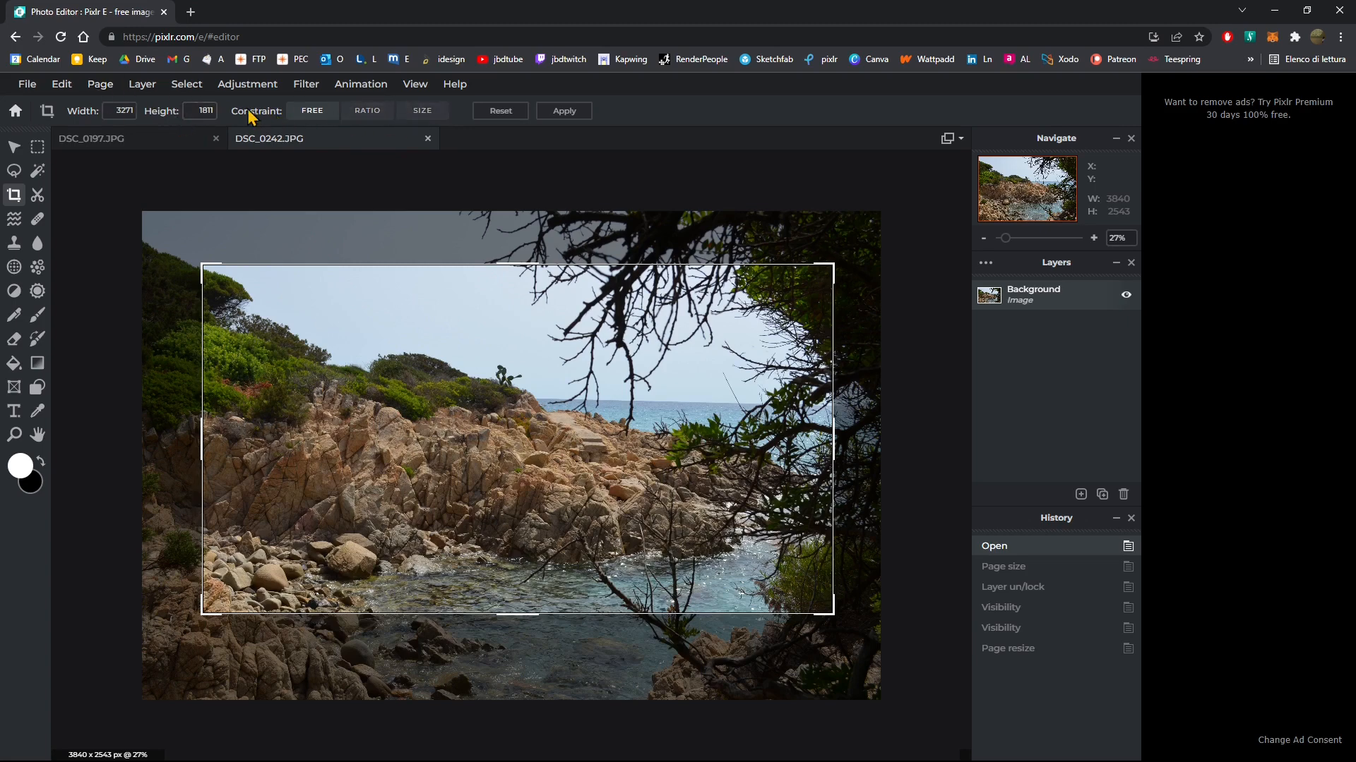
Constrain the crop area by ratio and choose the 1:1 (Square) preset.
left_click(373, 115)
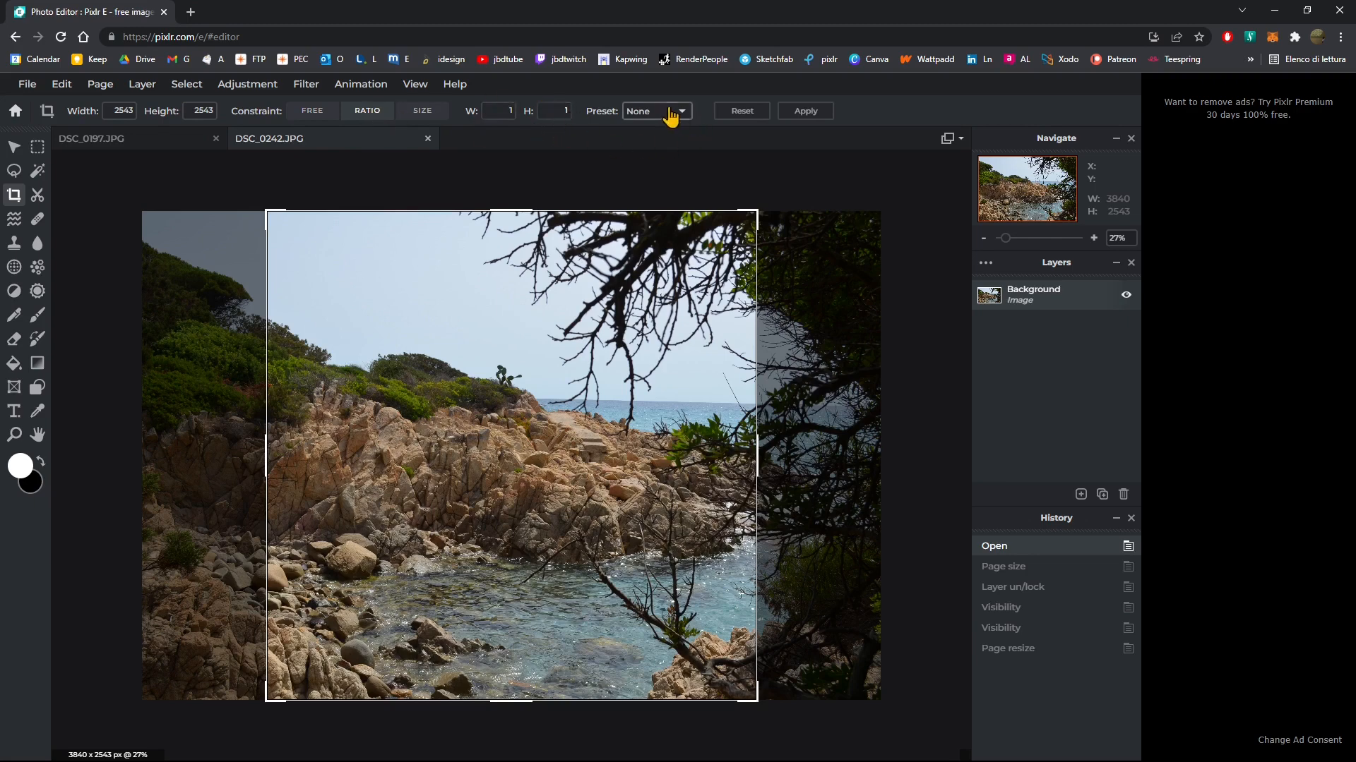
left_click(672, 113)
scroll(675, 201, "down", 5)
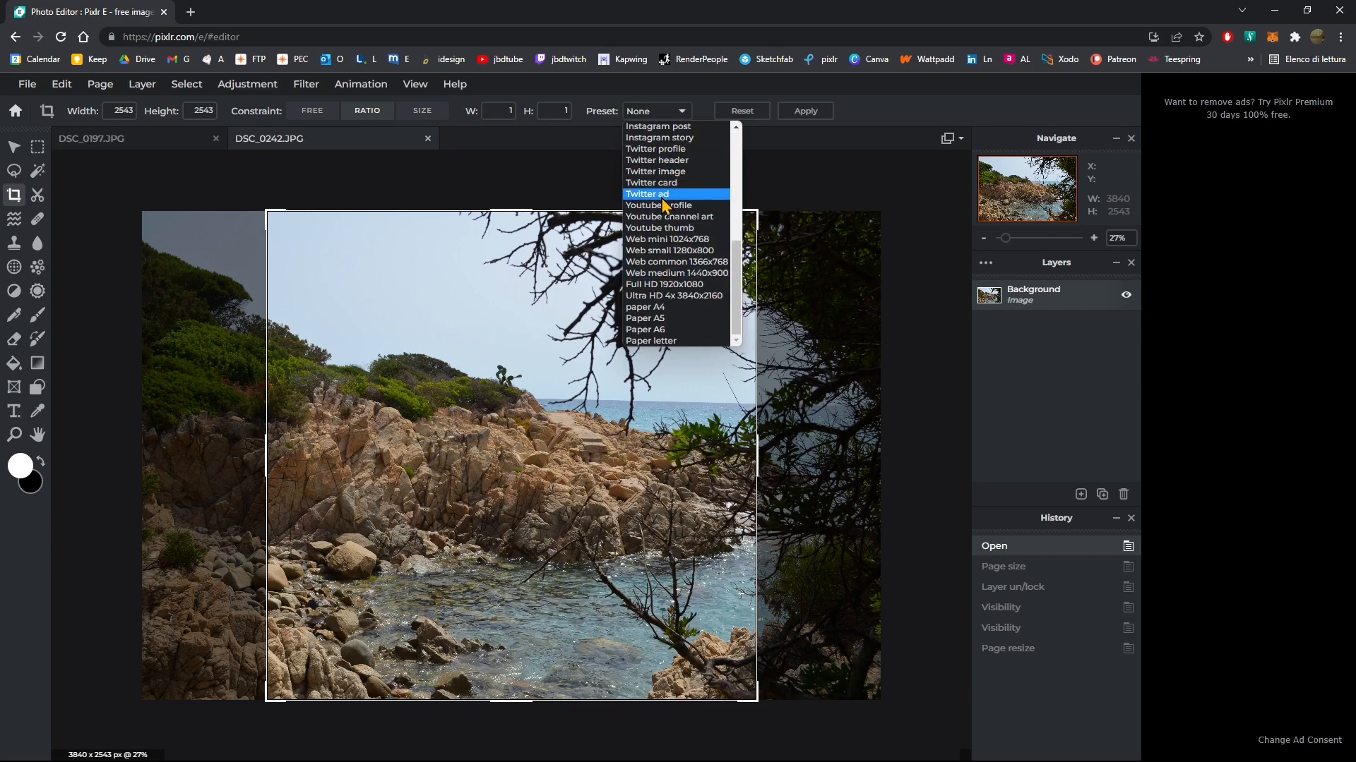
scroll(656, 323, "up", 2)
scroll(652, 282, "up", 3)
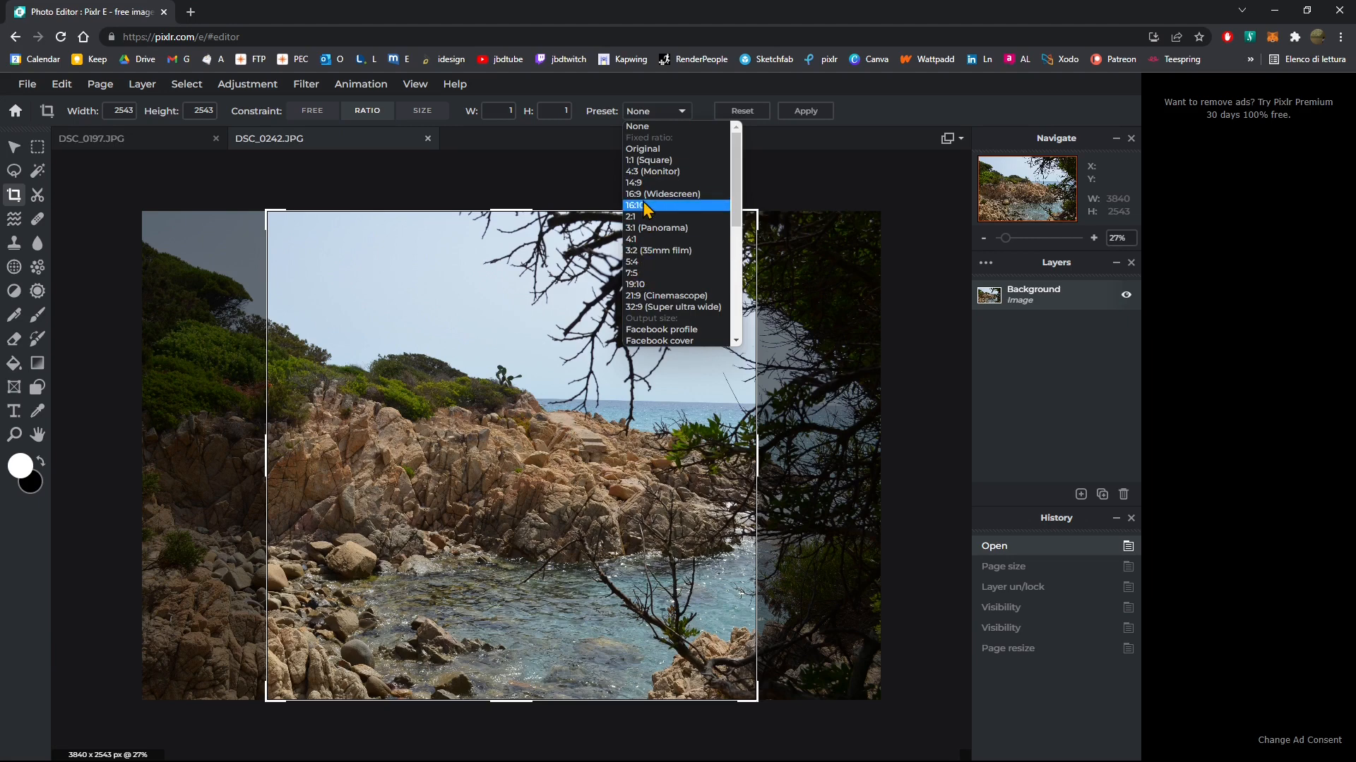
left_click(641, 161)
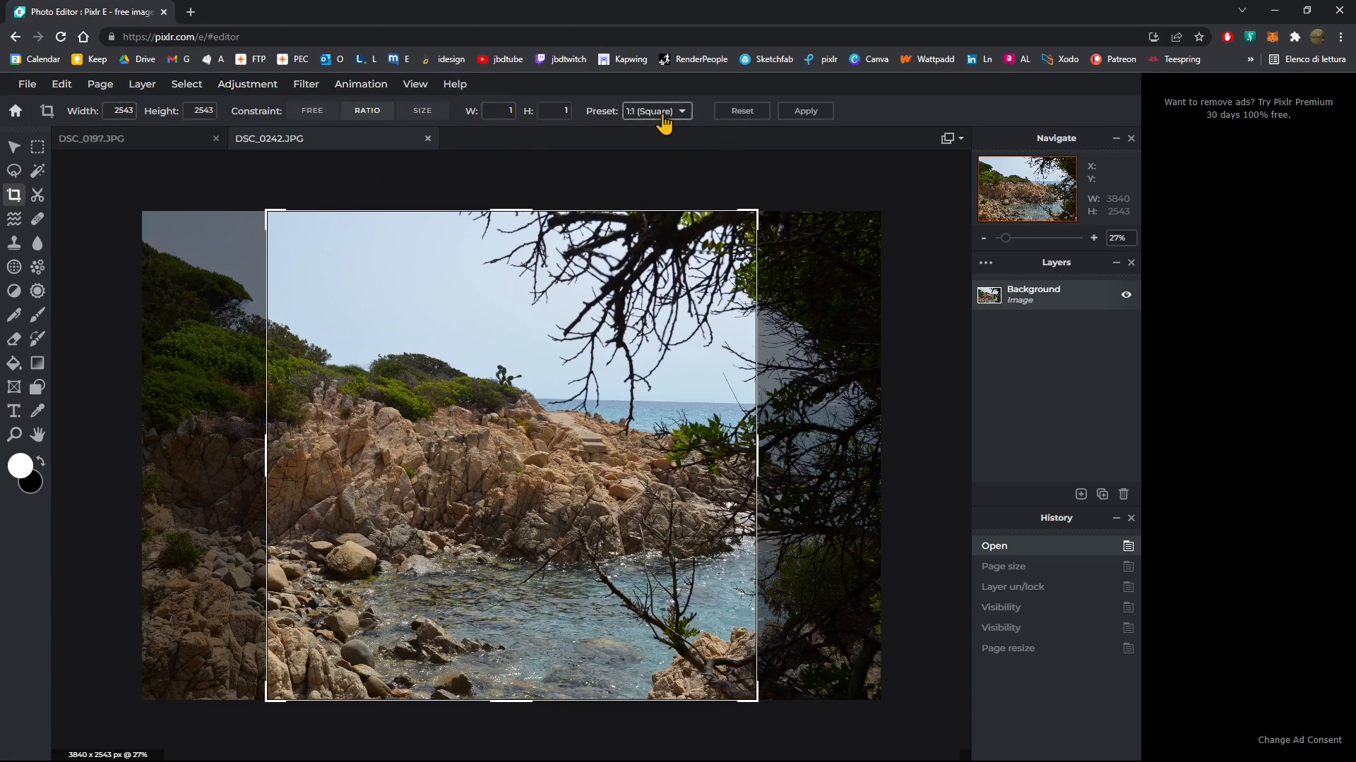
Switch the crop constraint to size and back to ratio, and apply the square crop.
left_click(423, 111)
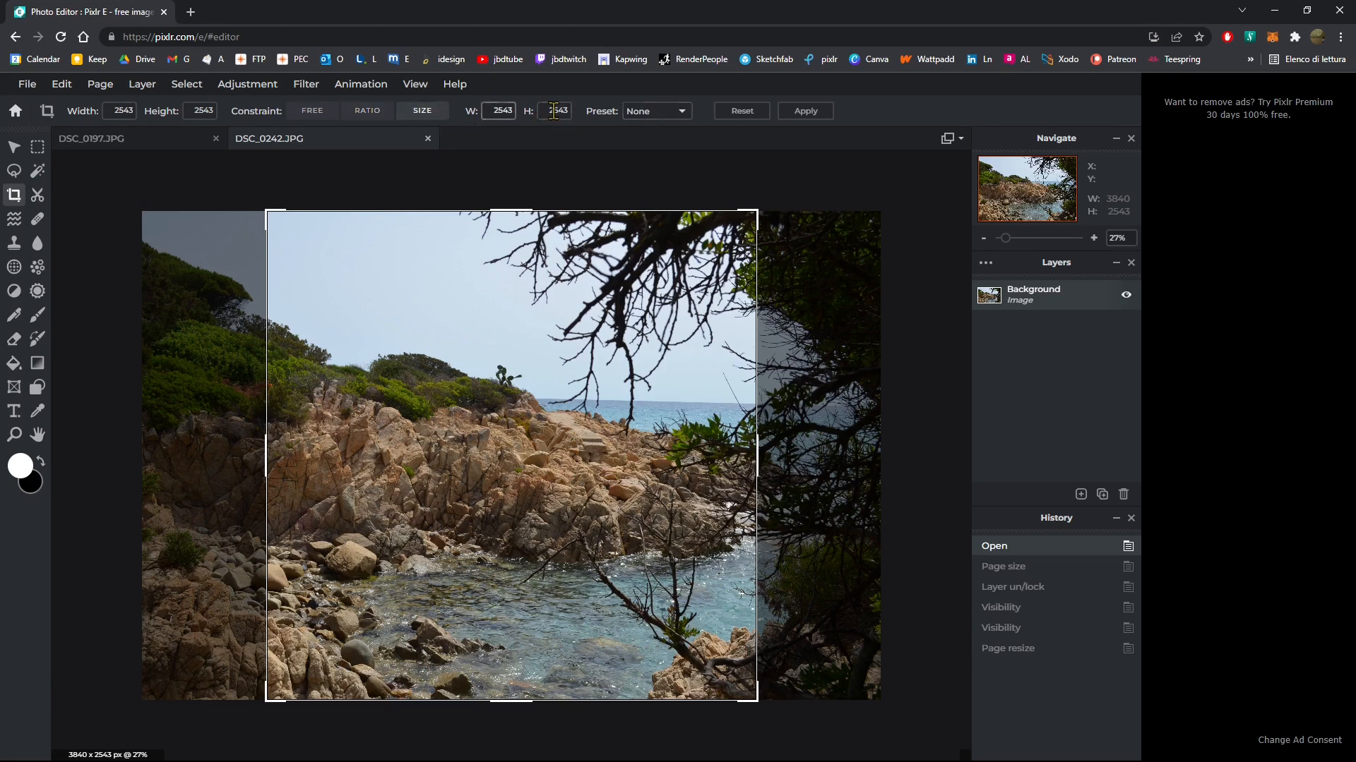
left_click(367, 111)
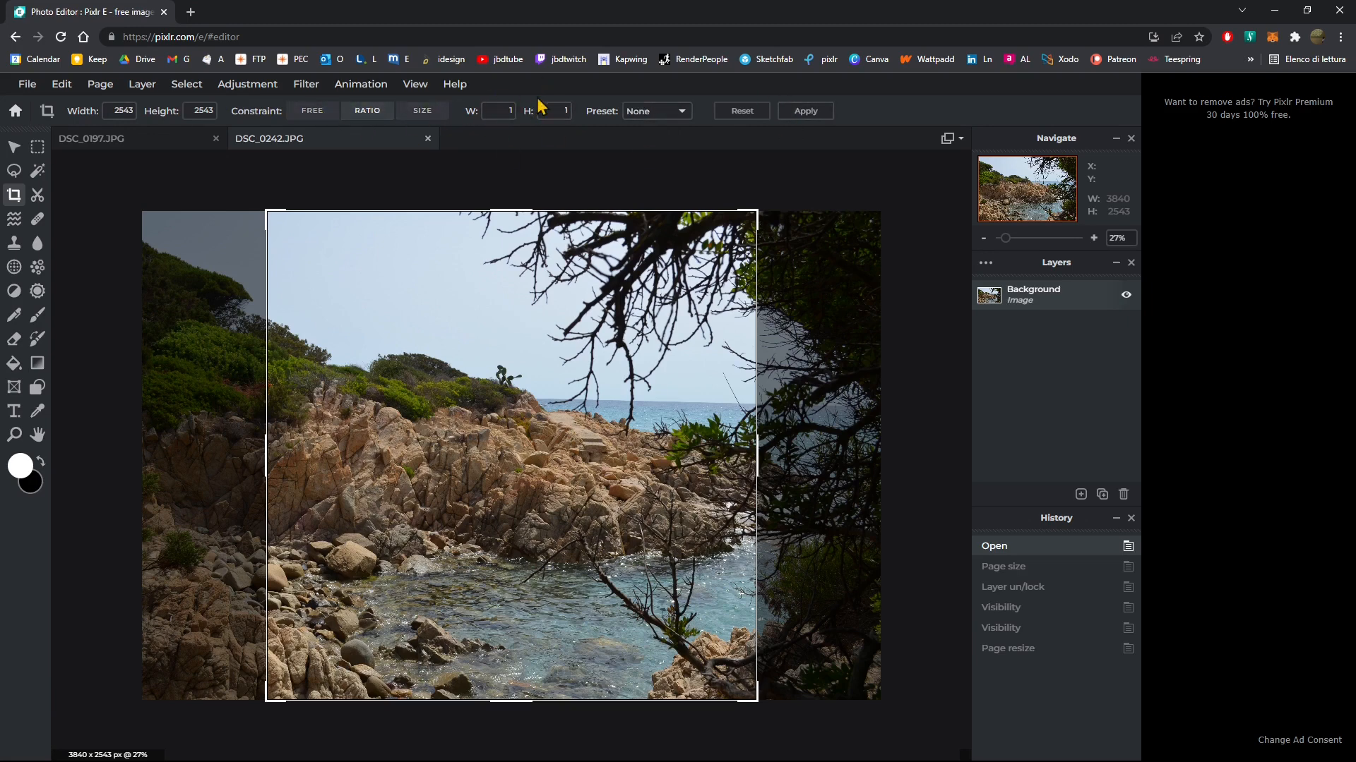
left_click(805, 112)
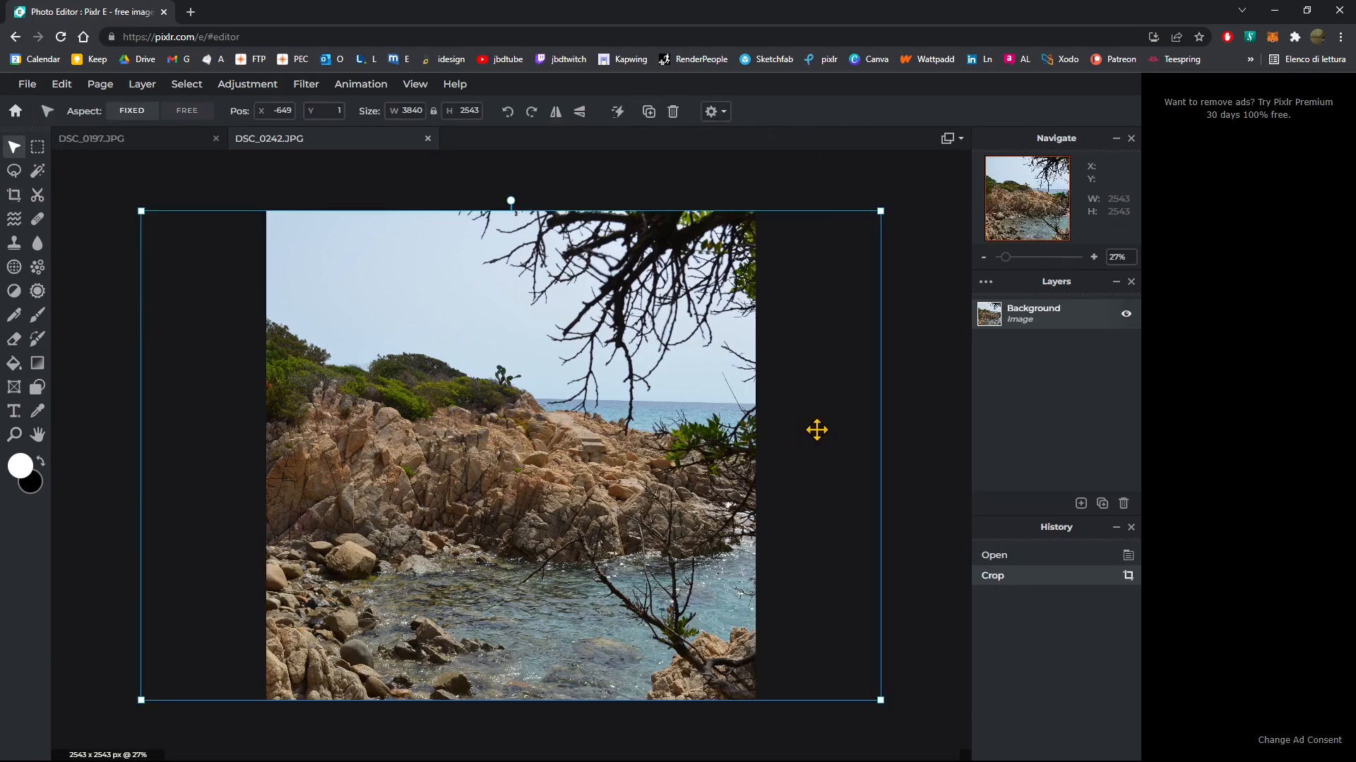
Reposition the photo horizontally within the square page to about X -785.
left_click(927, 379)
scroll(550, 429, "down", 1)
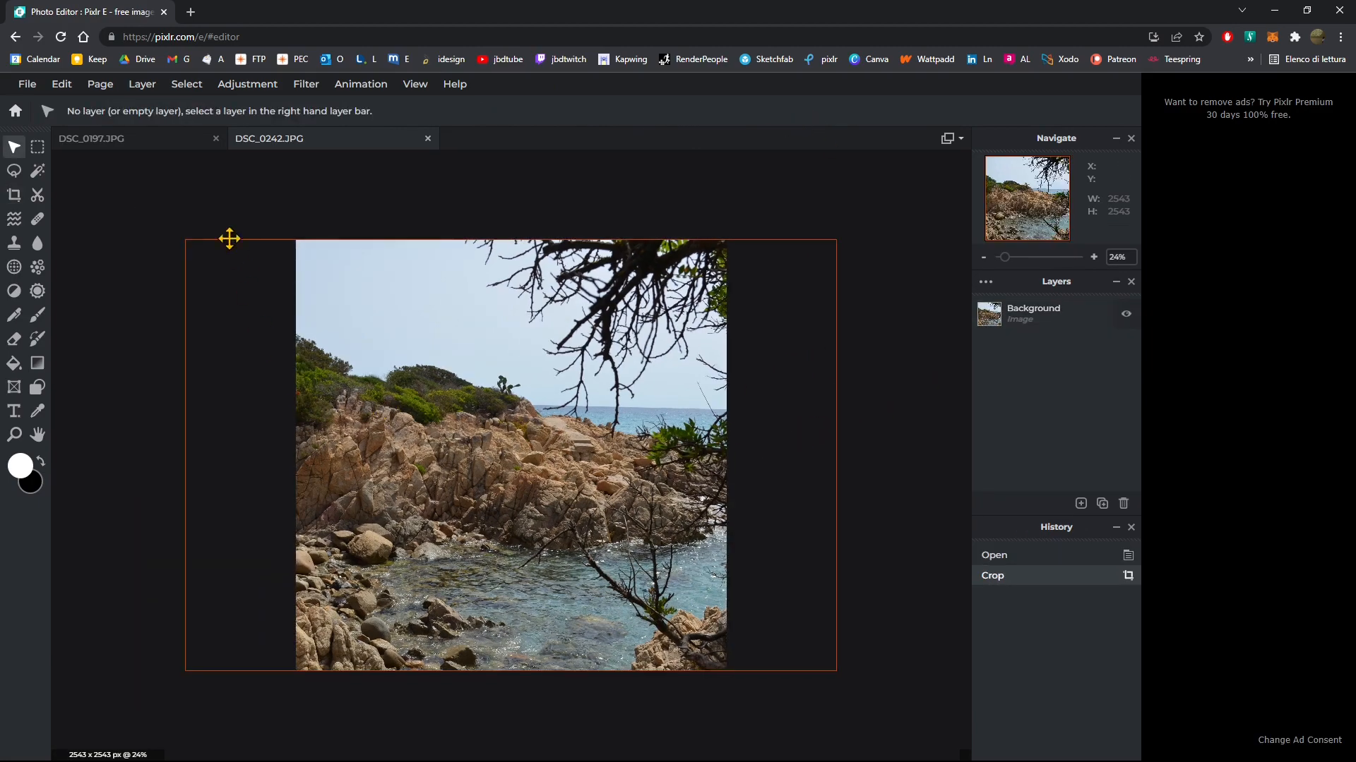
left_click(777, 358)
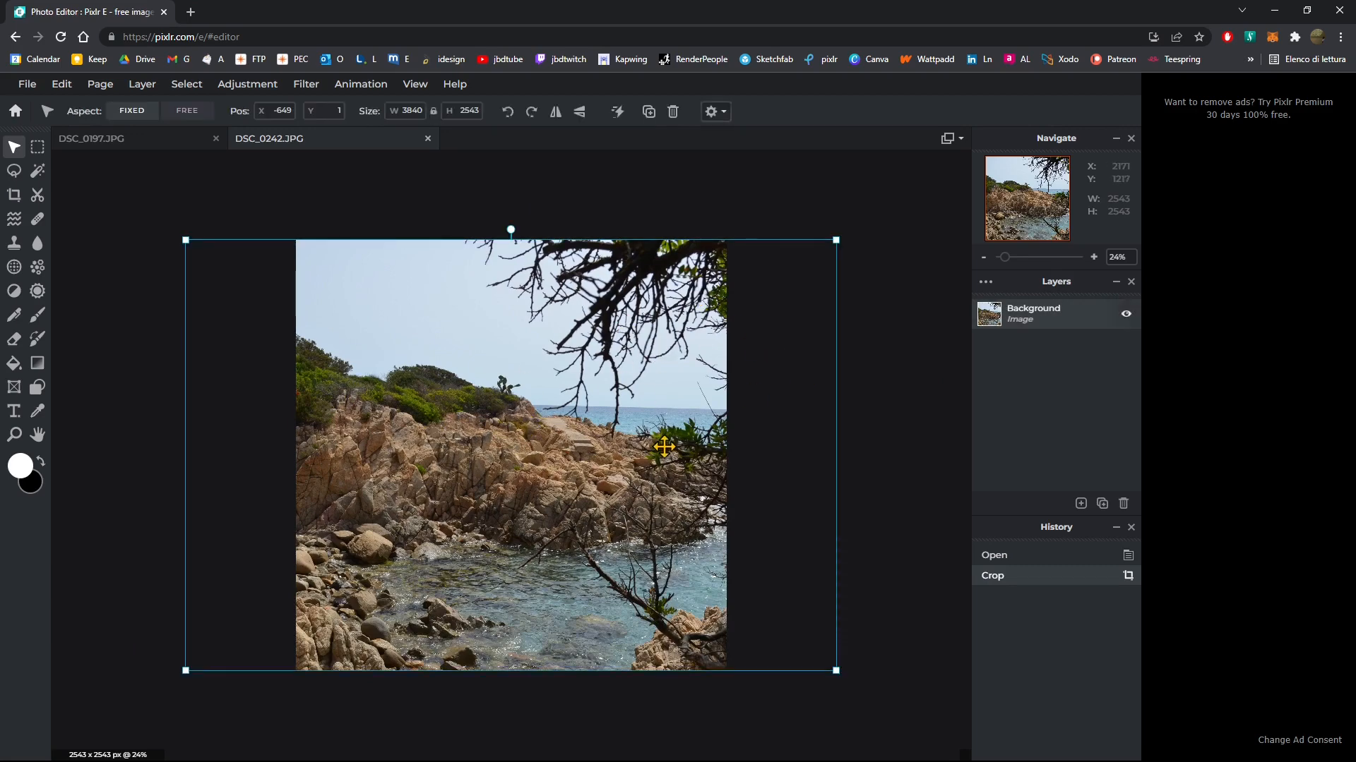
left_click_drag(670, 423, 747, 424)
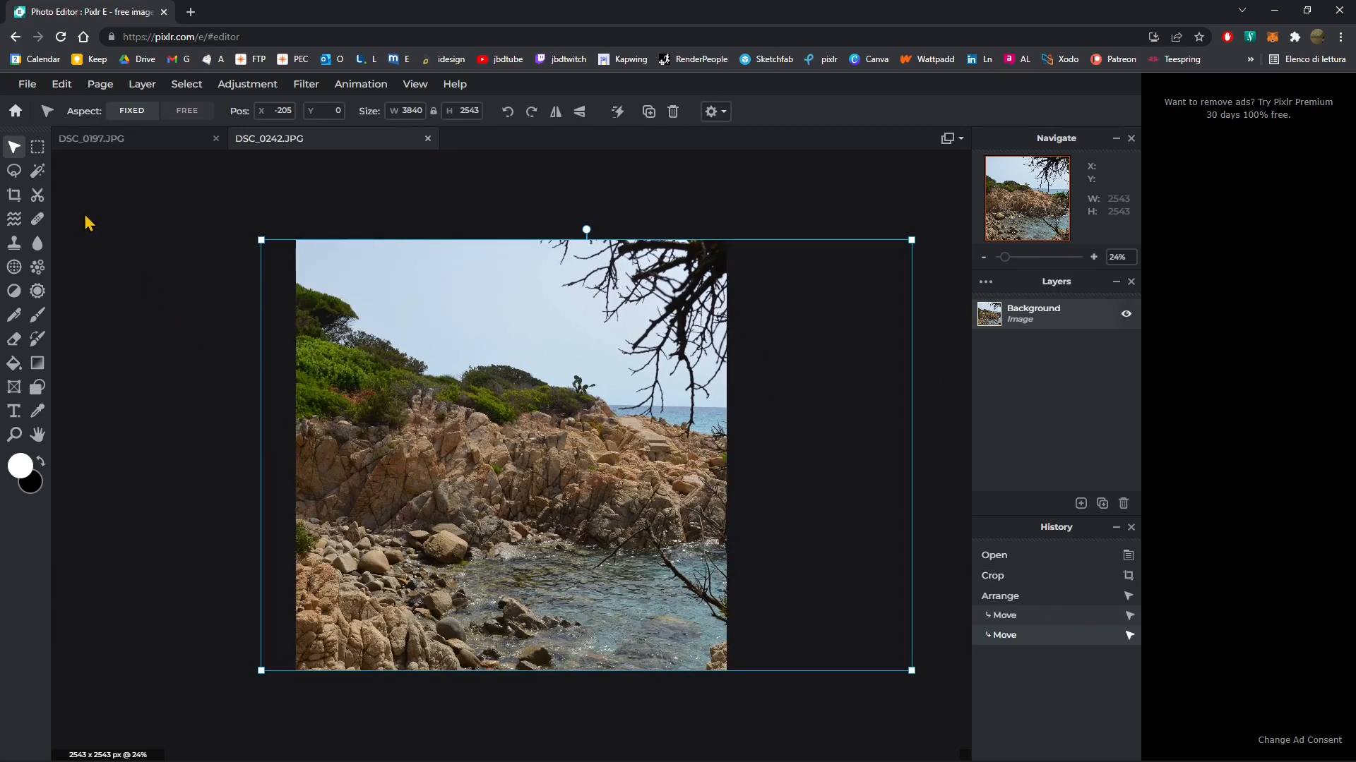
left_click_drag(341, 360, 320, 365)
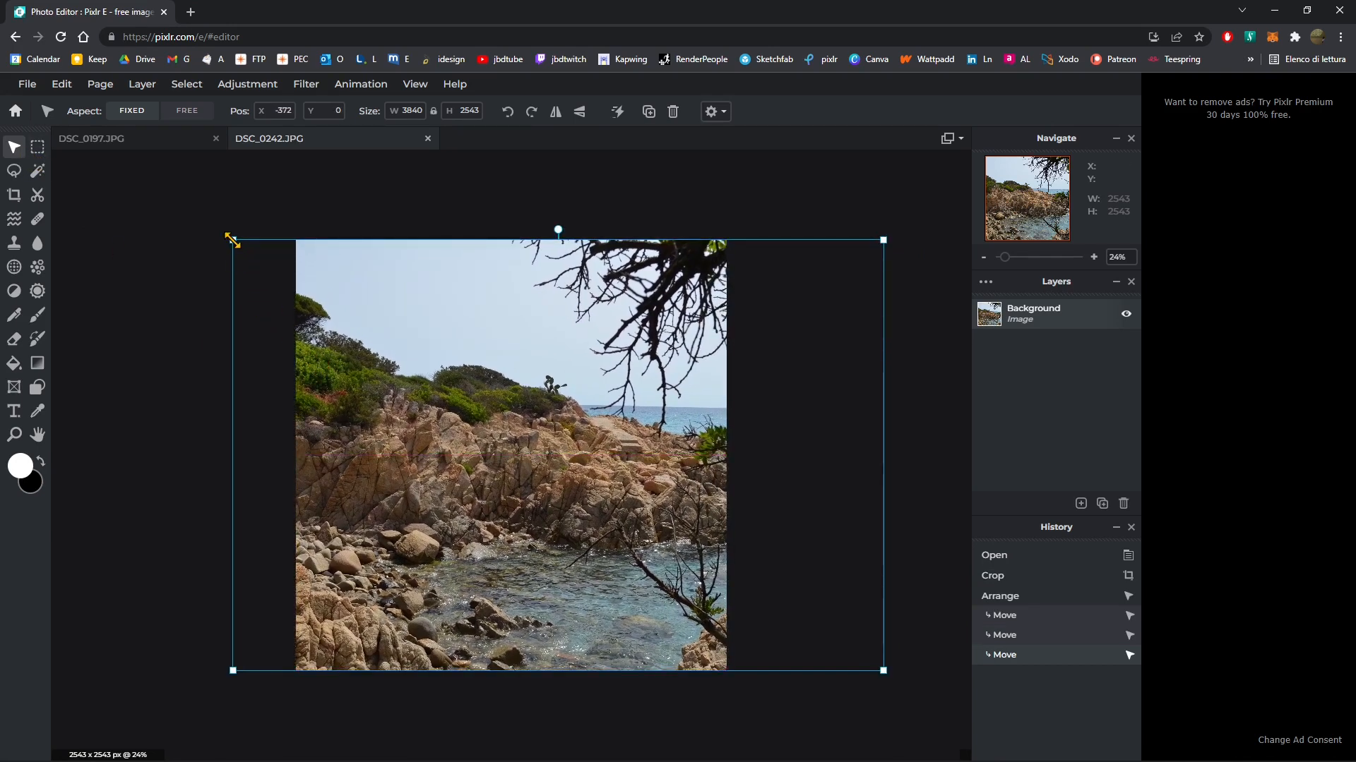
mouse_move(701, 433)
left_mouse_down()
mouse_move(547, 434)
mouse_move(787, 421)
mouse_move(778, 438)
mouse_move(706, 439)
left_mouse_up()
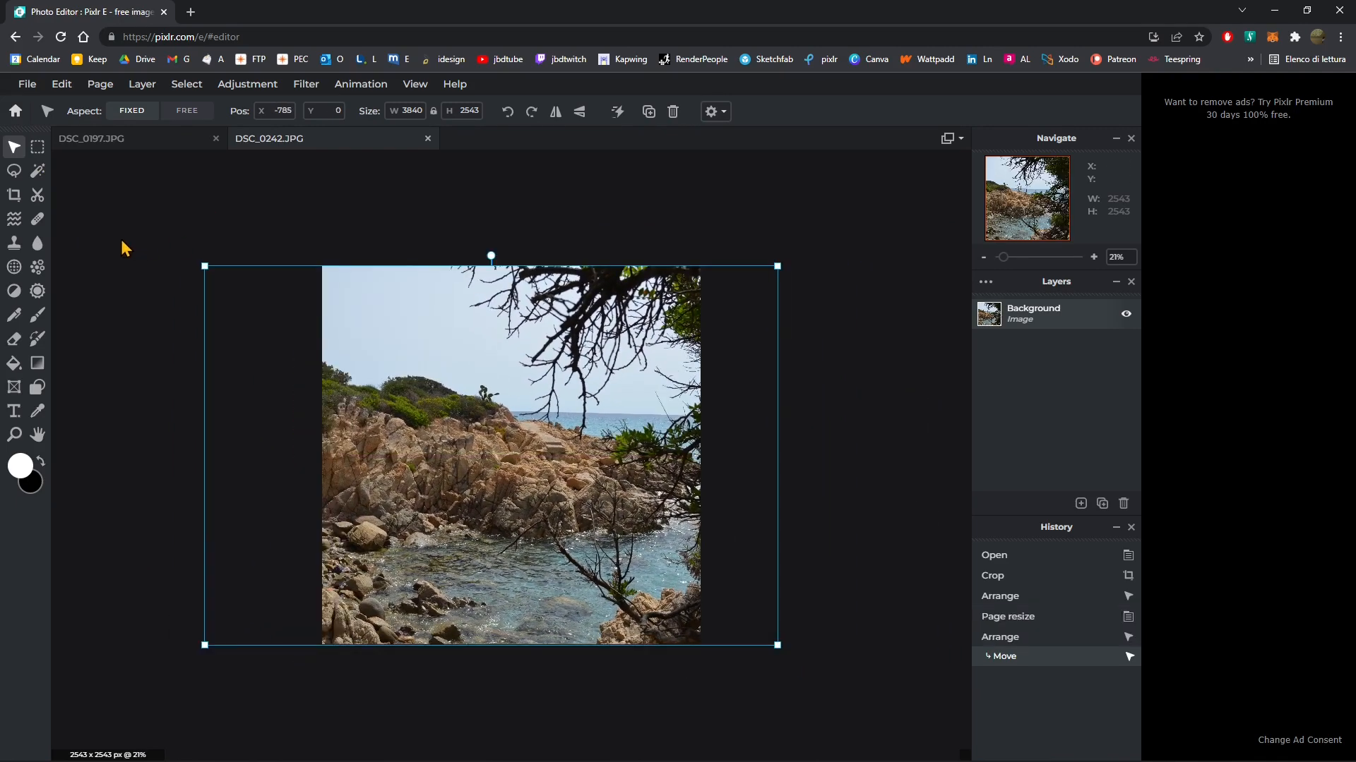
Activate the Cutout / Mask tool for the cropped photo.
left_click(39, 201)
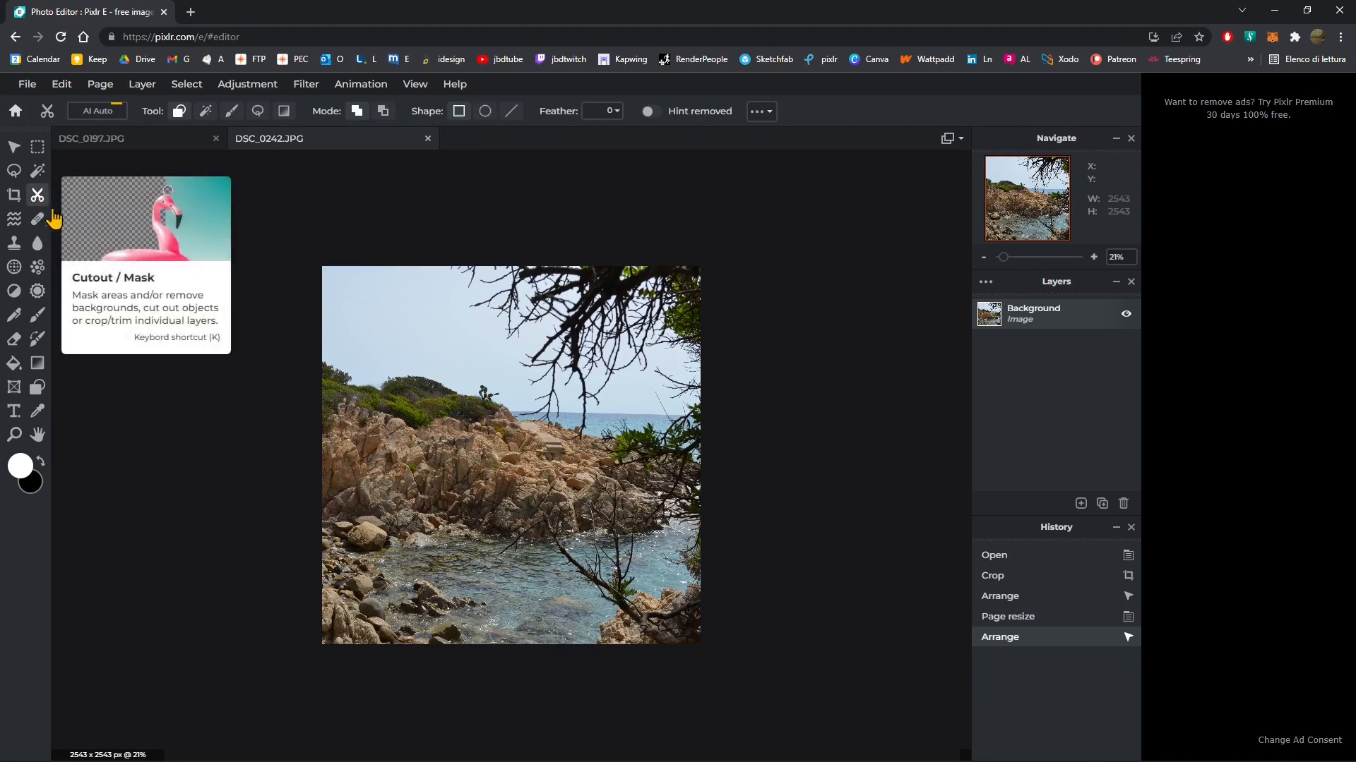
scroll(443, 385, "up", 3)
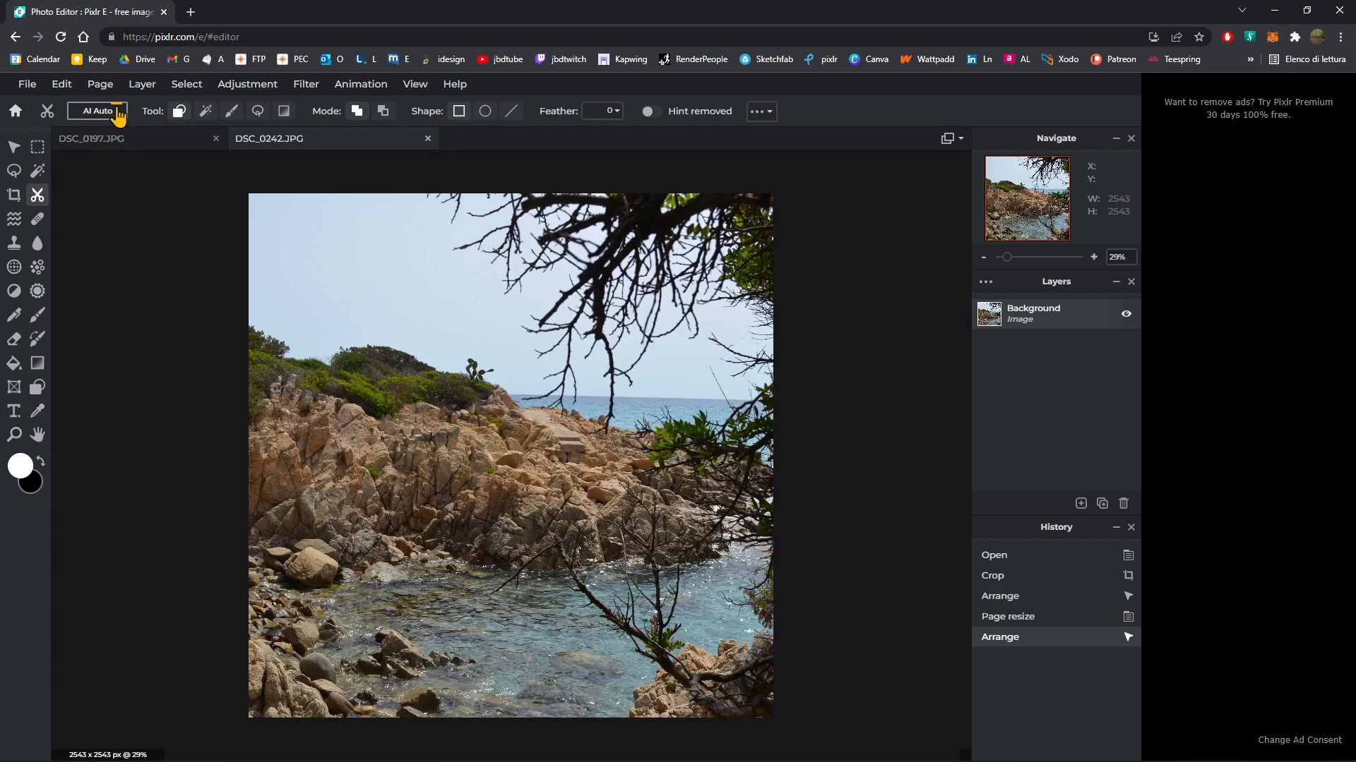
Open the Pixlr home page in a new browser tab and find its Remove background section.
left_click(192, 13)
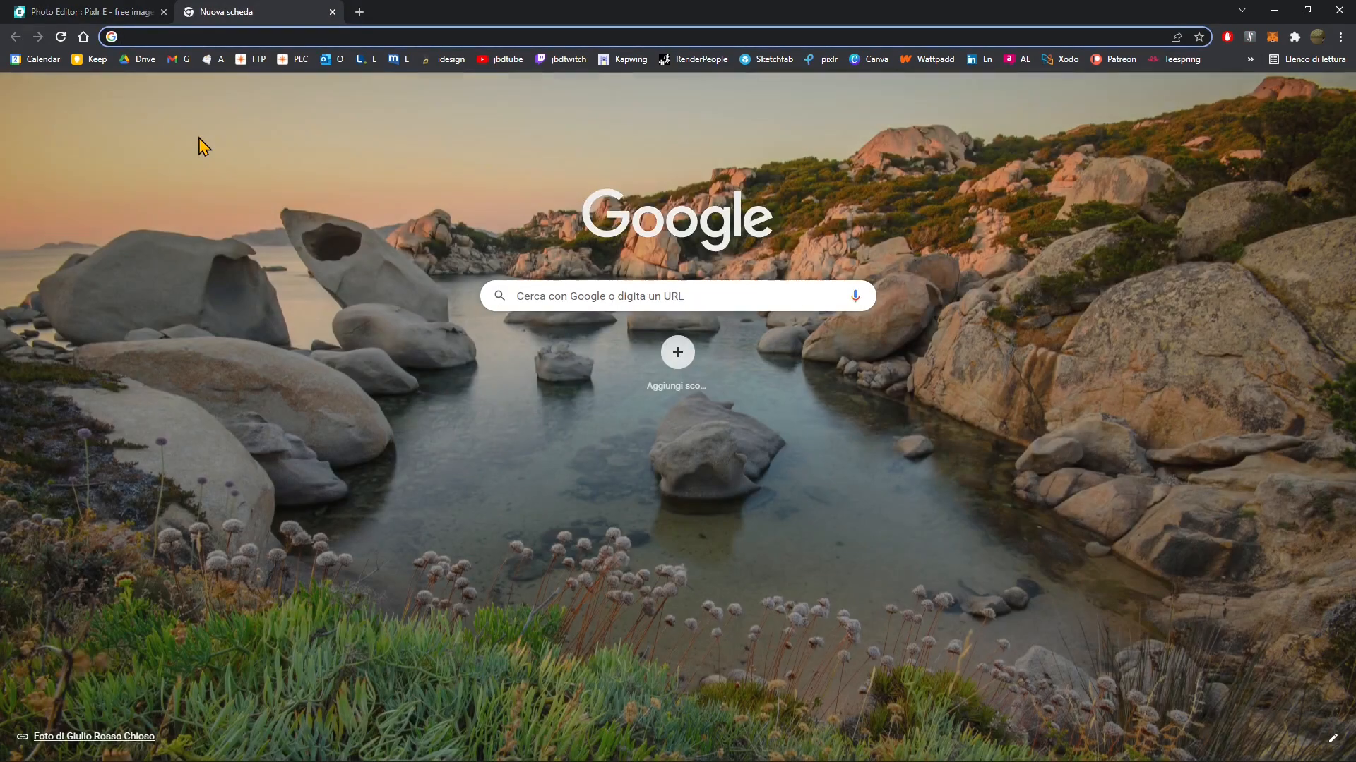
type("pixlr")
key("Return")
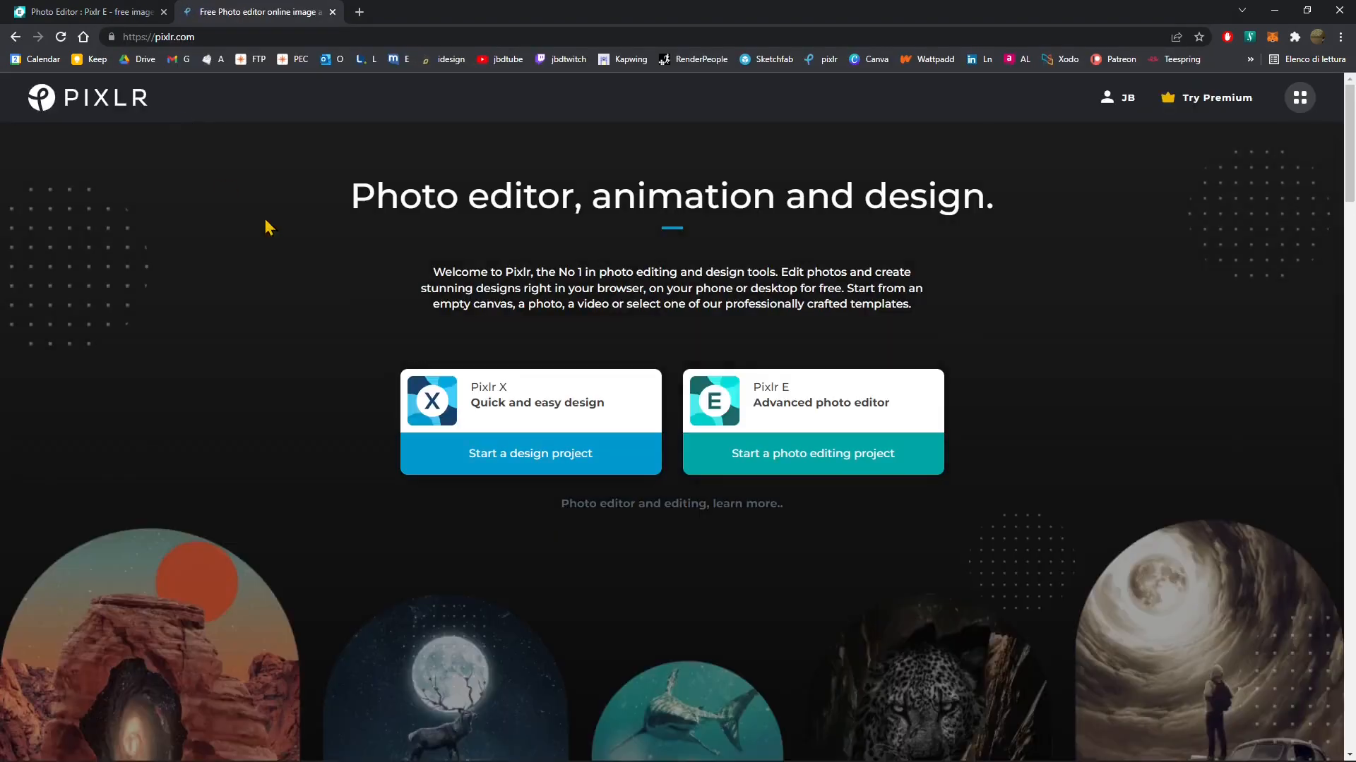
scroll(575, 338, "down", 10)
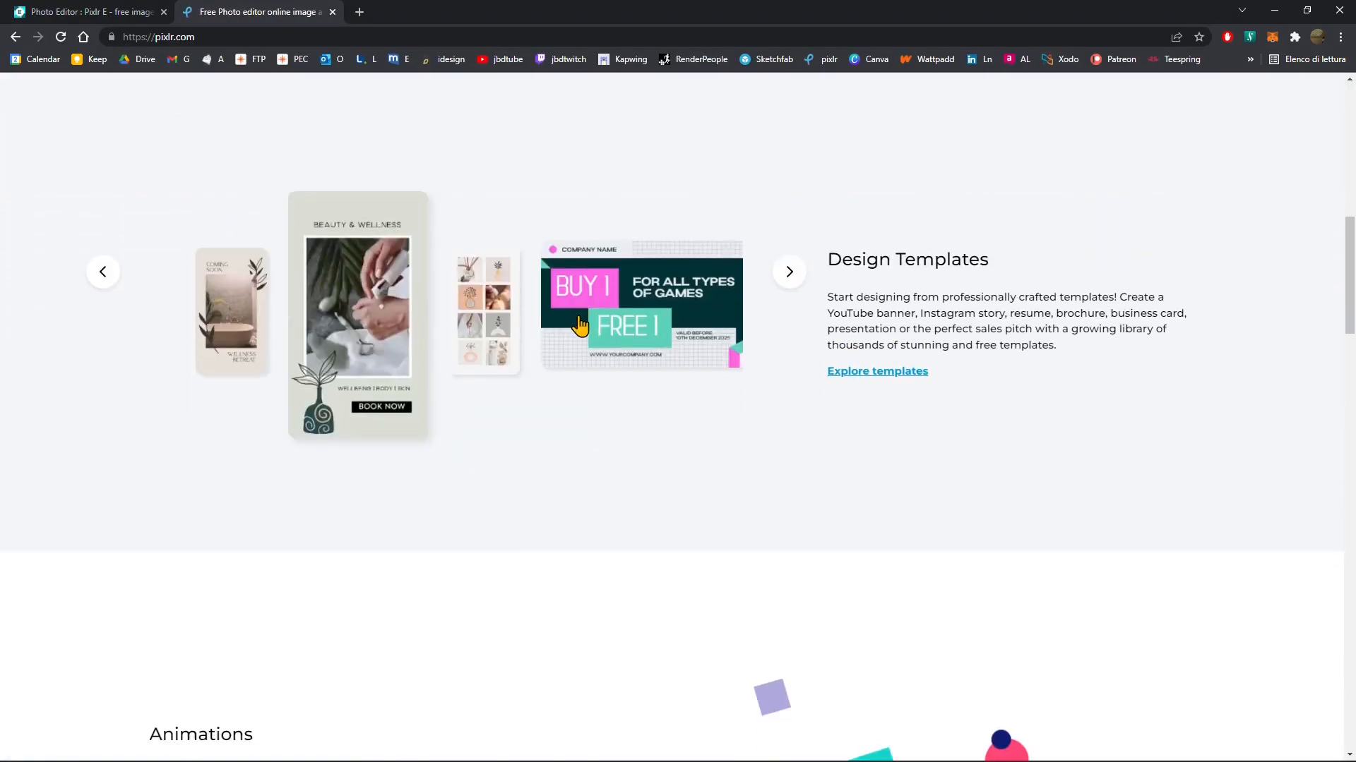
scroll(602, 315, "down", 13)
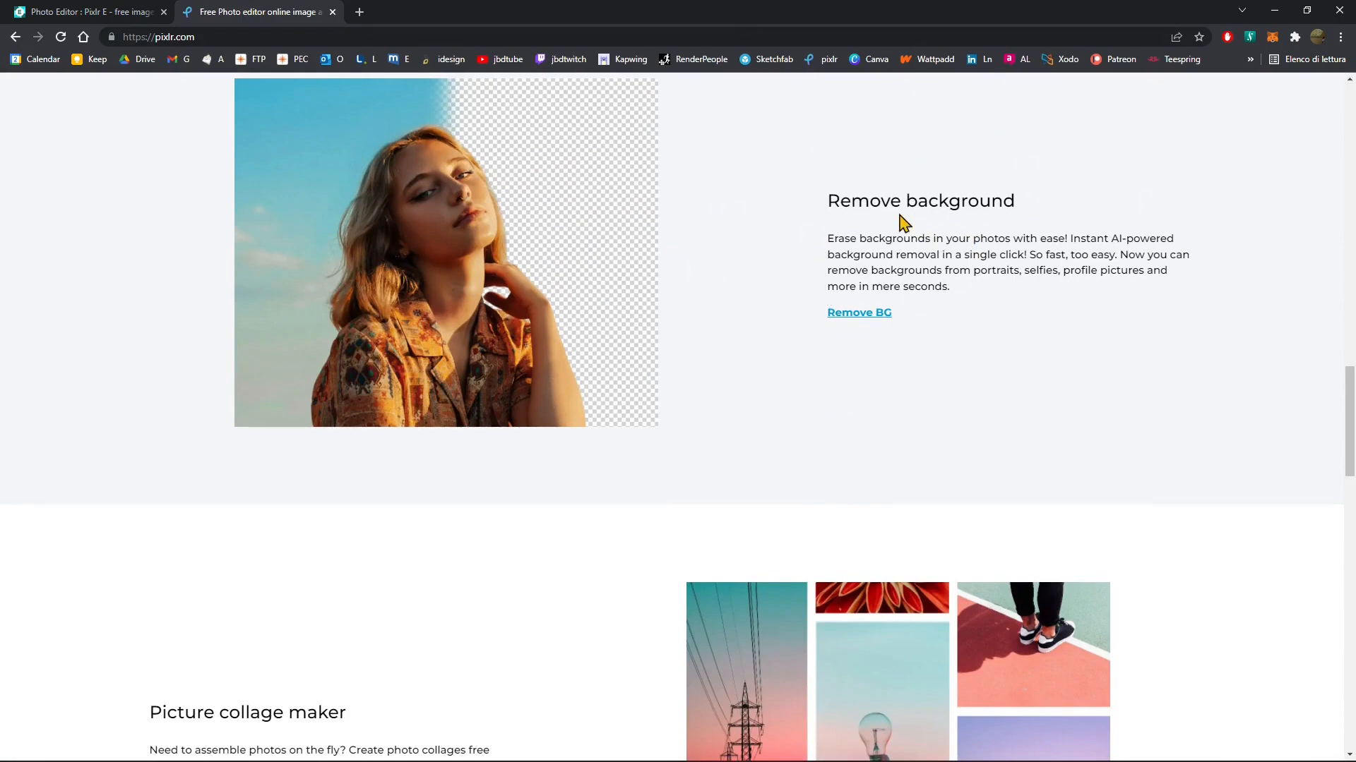
triple_click(836, 200)
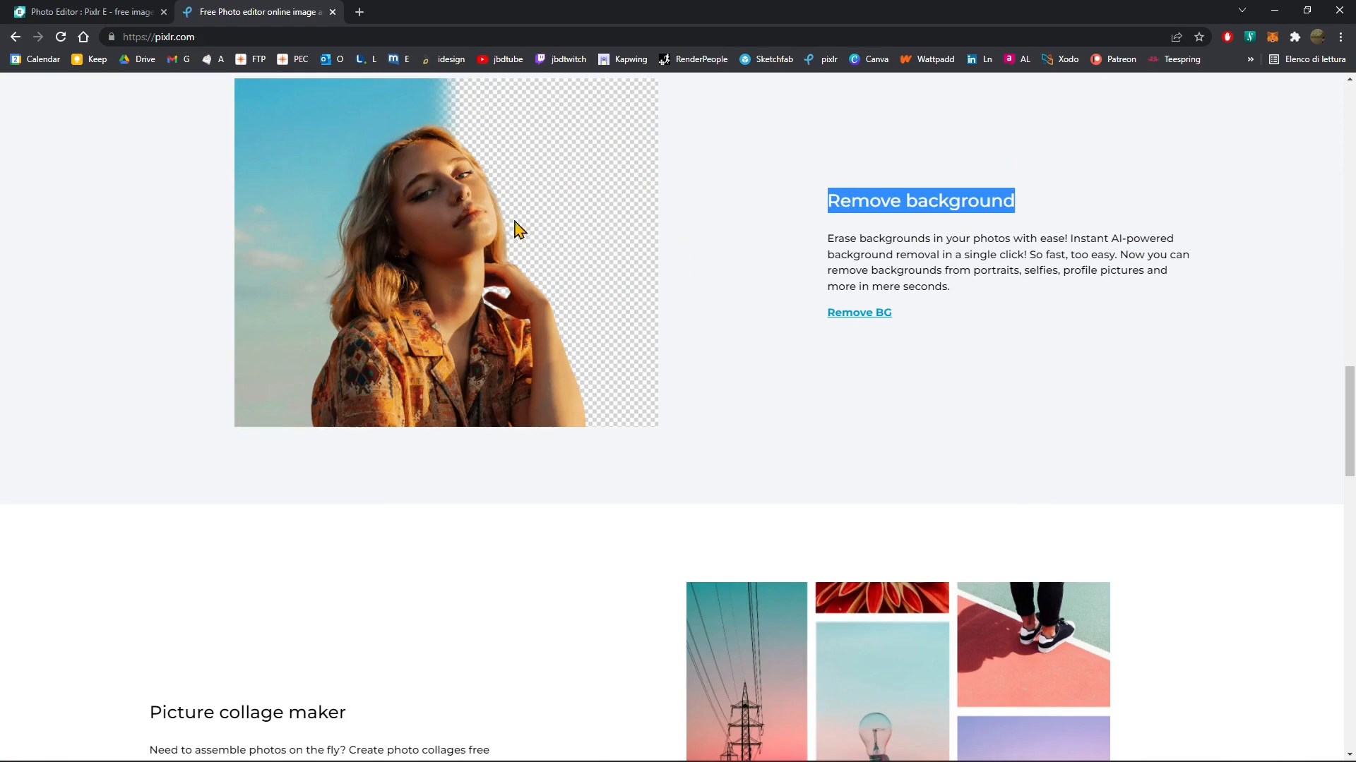
Switch back to the Pixlr E editor and reselect the Cutout / Mask tool after trying the Wand tool.
left_click(110, 12)
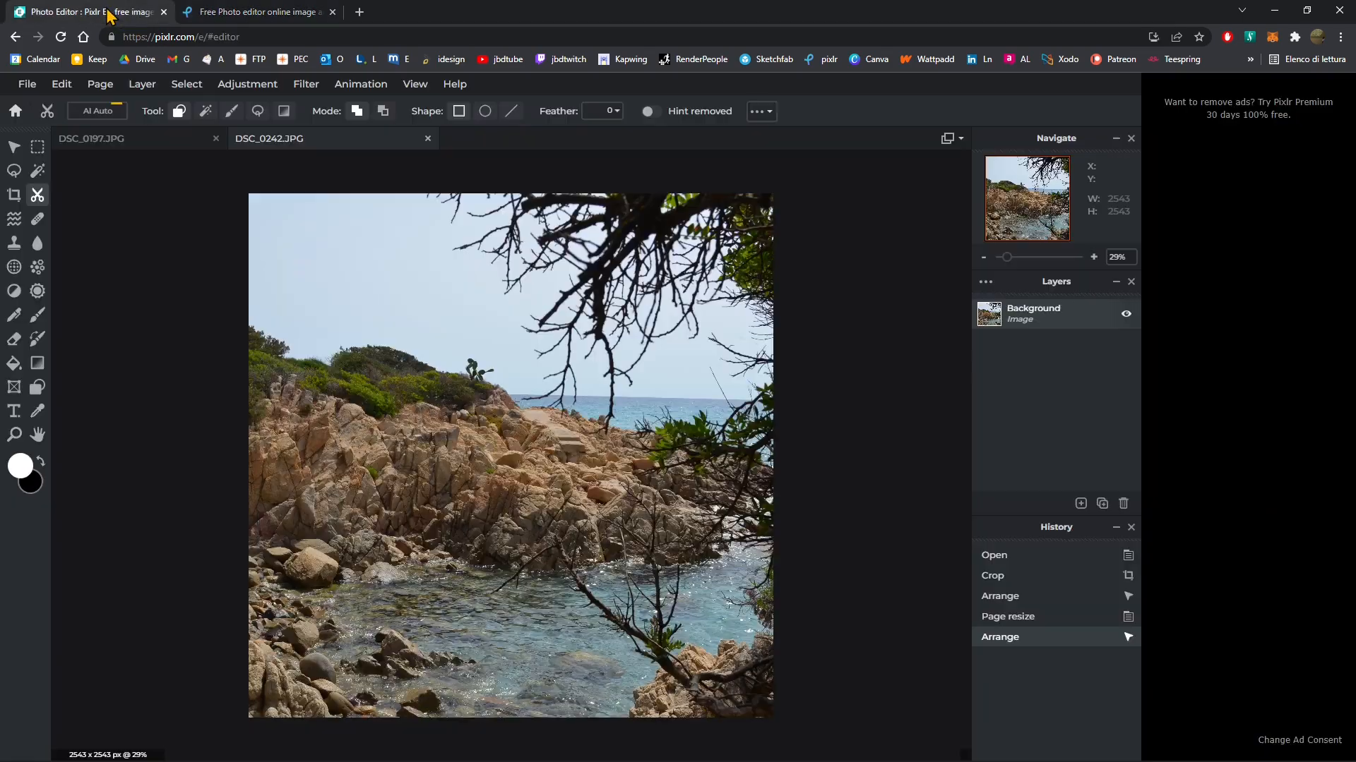
scroll(287, 533, "up", 1)
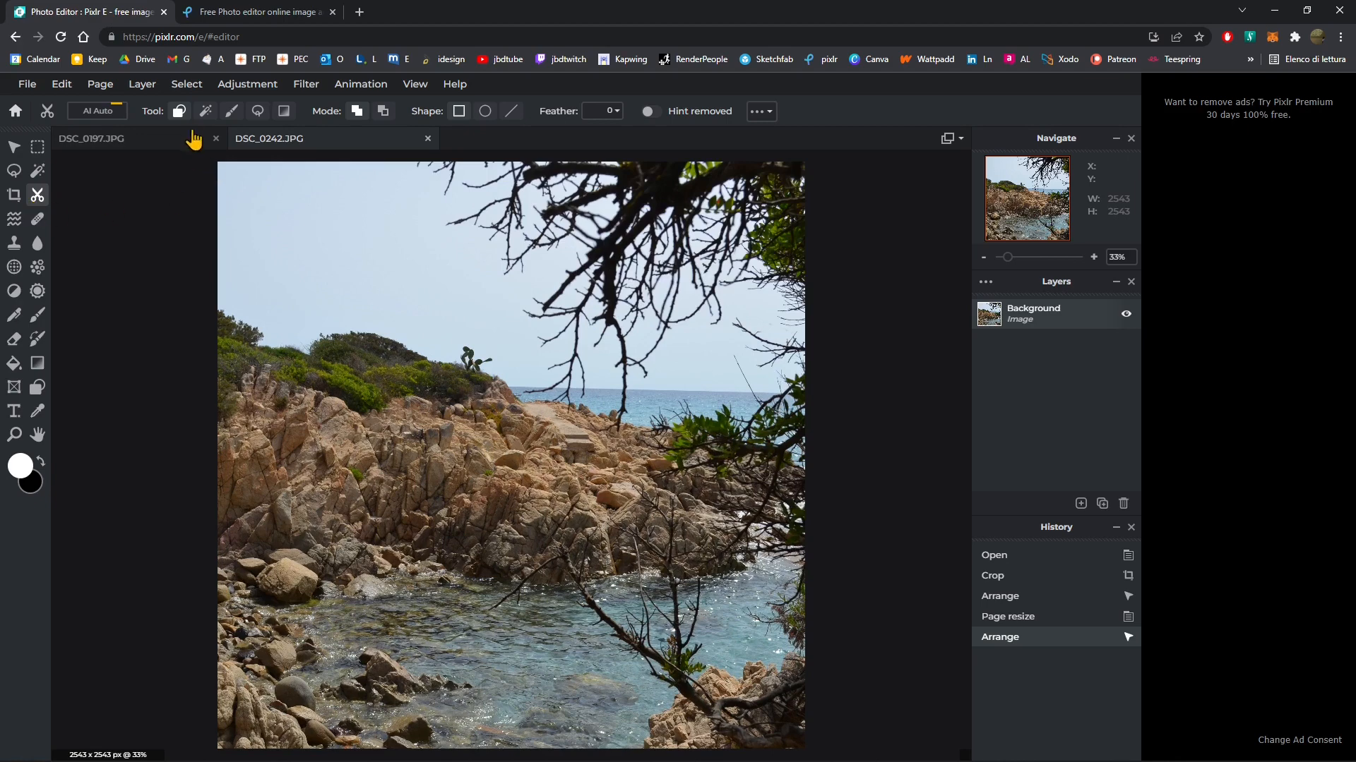
scroll(784, 353, "down", 1)
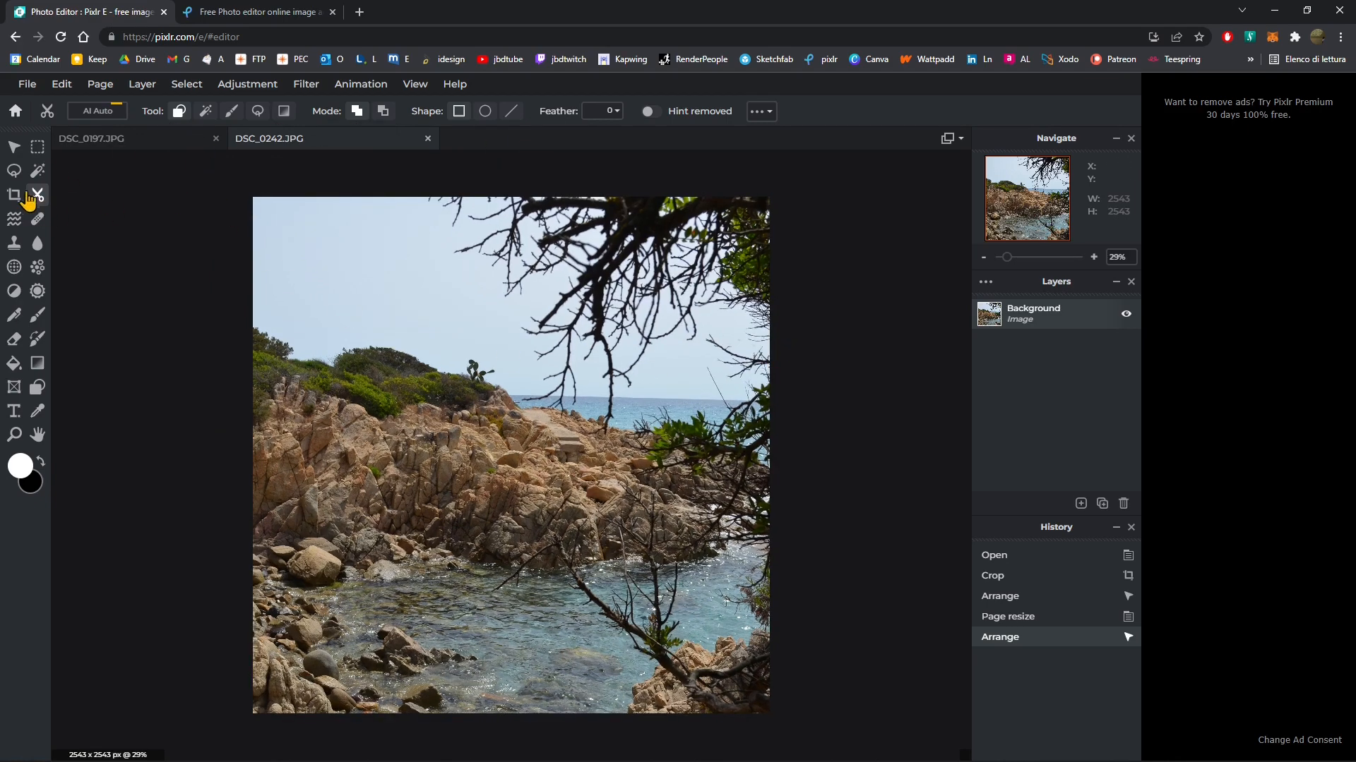
left_click(37, 171)
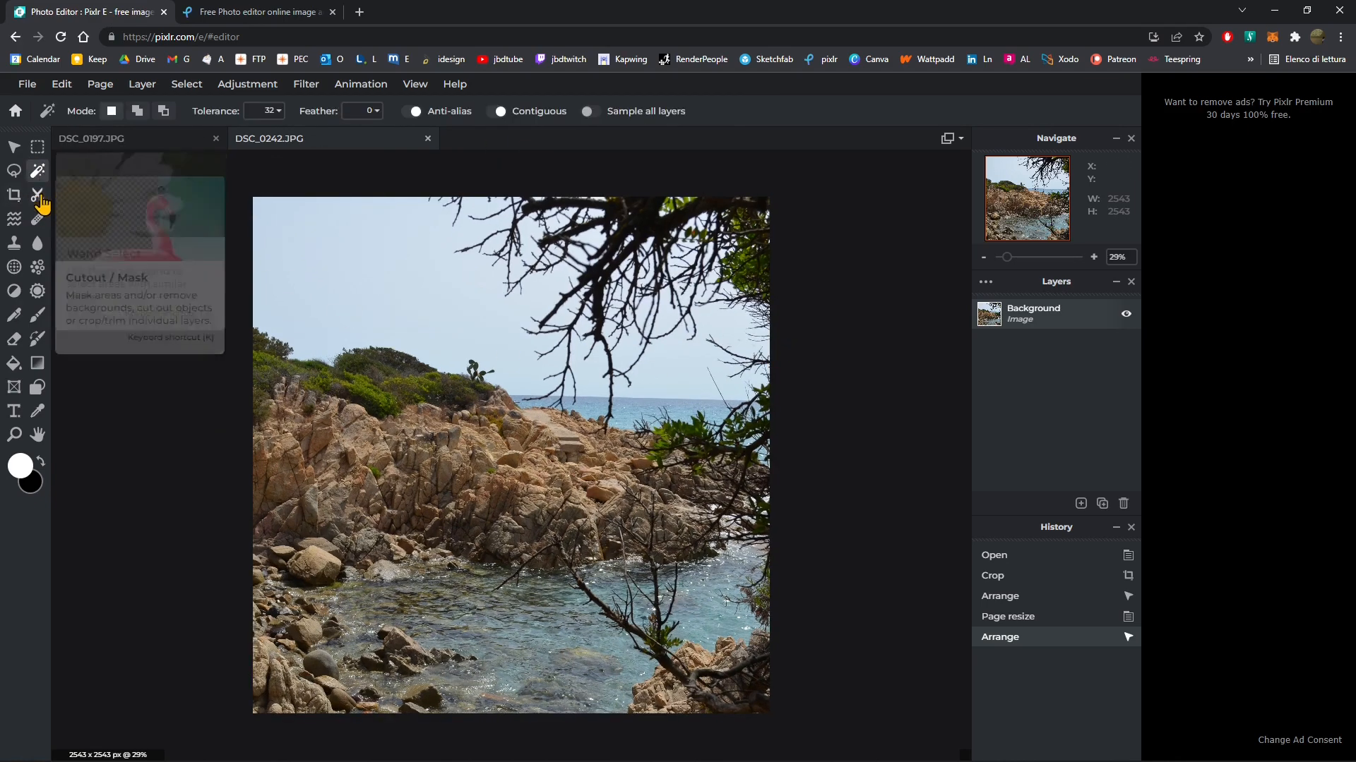
left_click(40, 199)
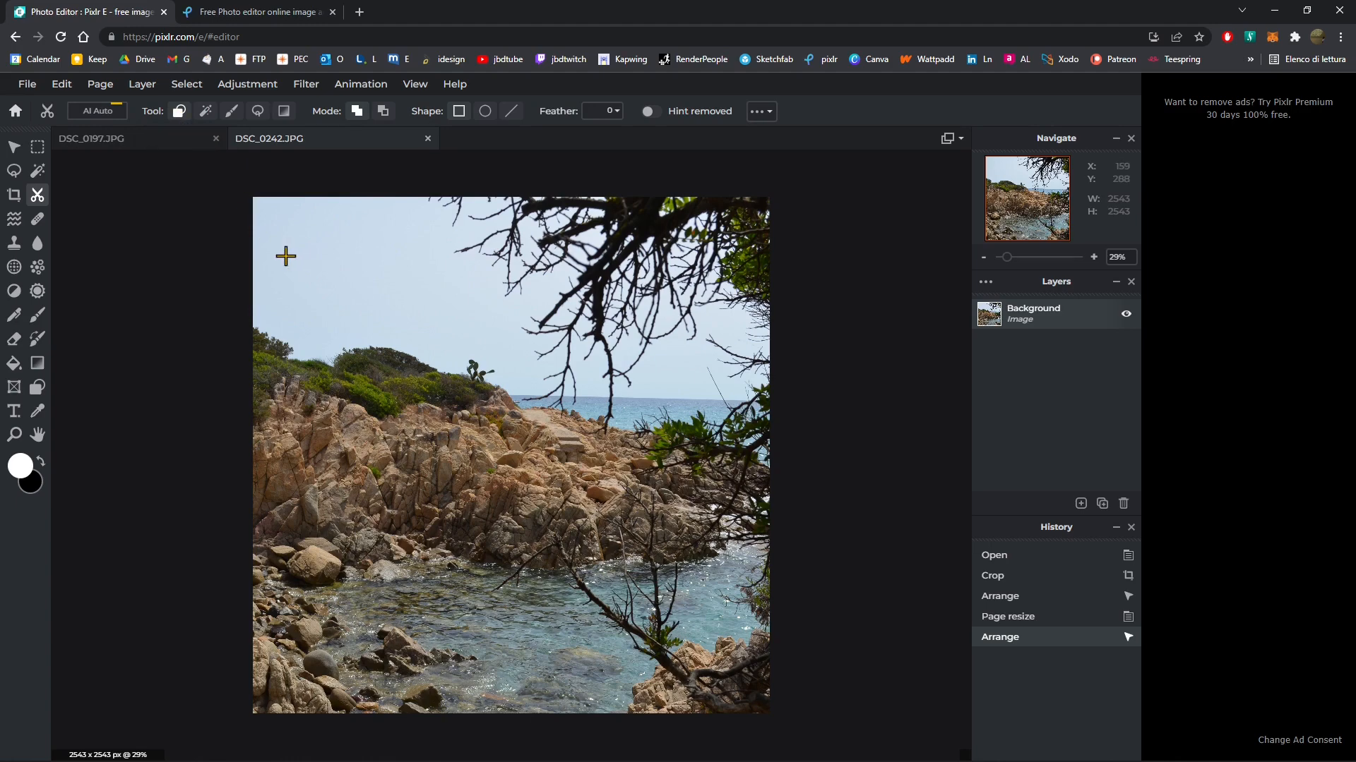
Try a rectangular cutout that keeps the middle of the photo, and undo the mask.
left_click_drag(410, 323, 918, 370)
left_click_drag(932, 489, 739, 644)
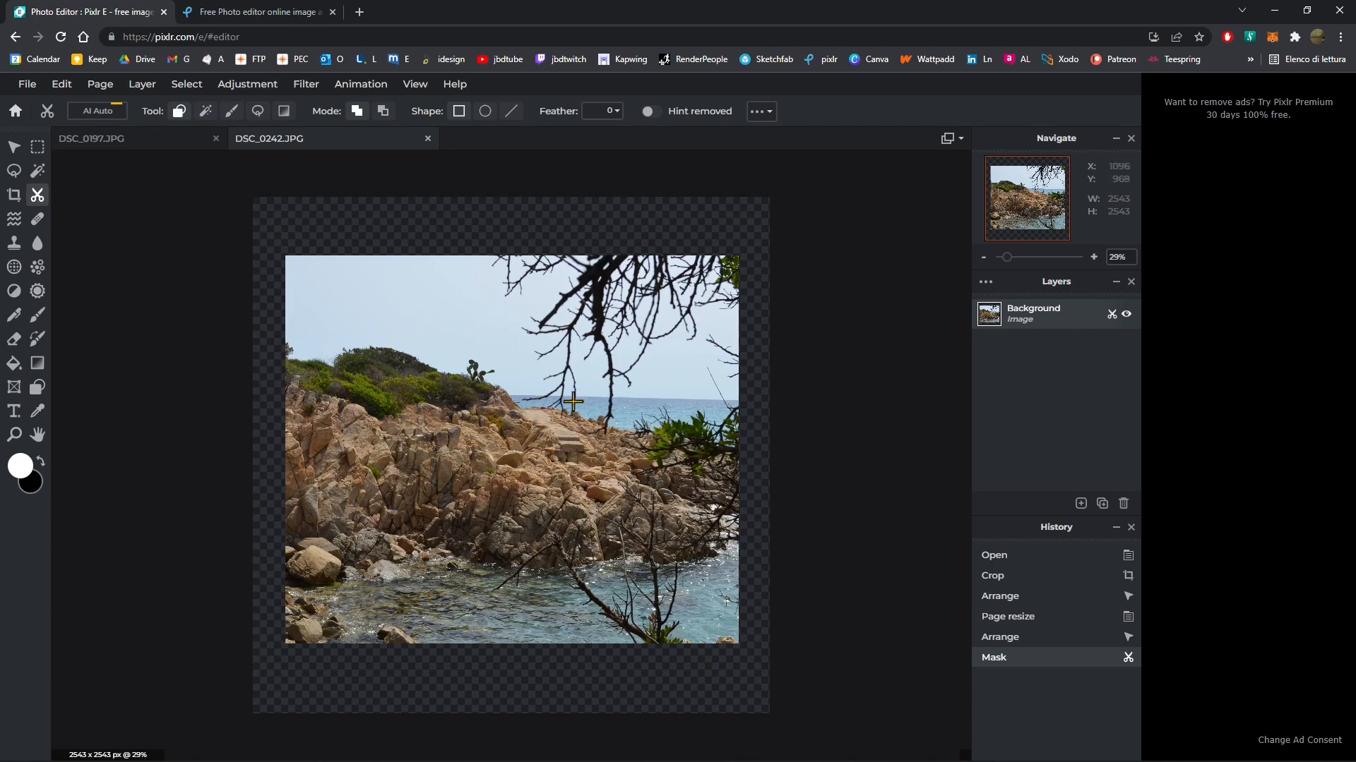
scroll(483, 494, "down", 2)
scroll(461, 563, "up", 2)
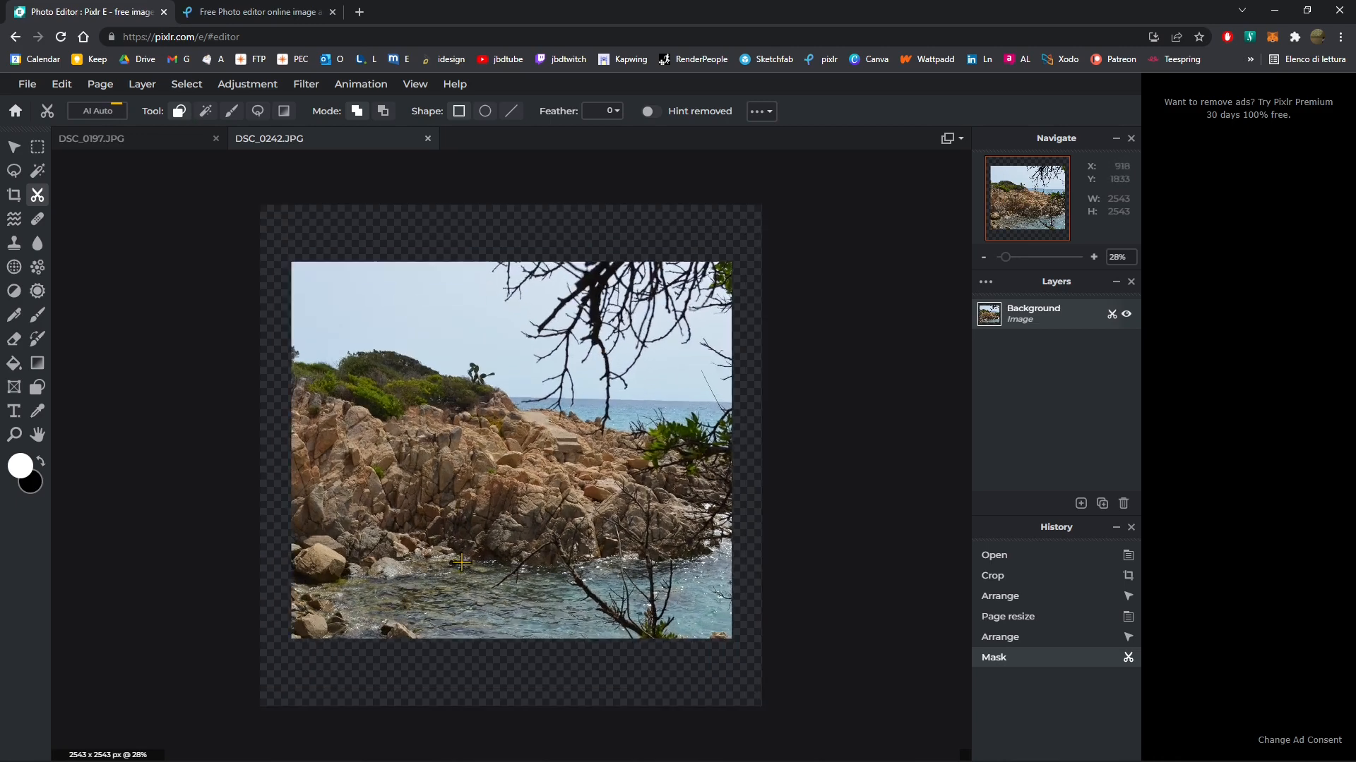
scroll(474, 552, "up", 1)
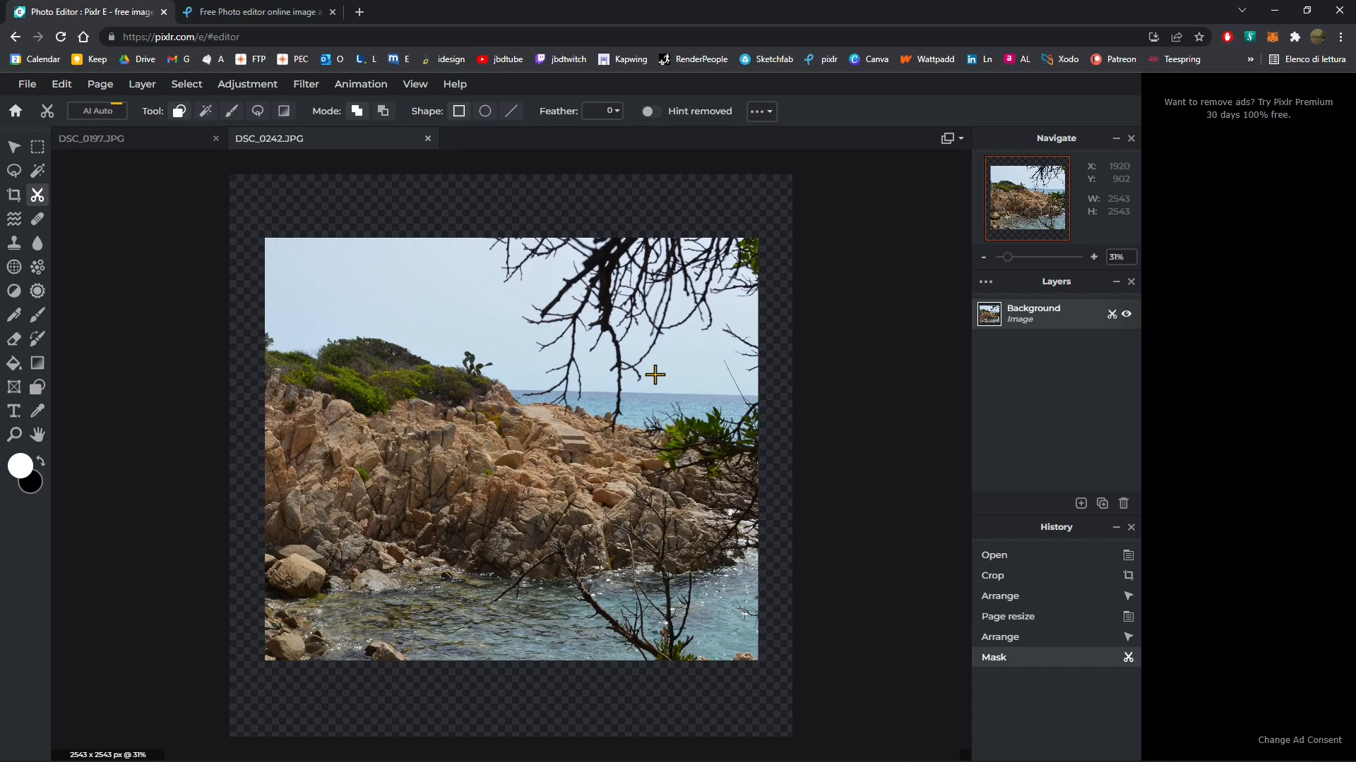
key("ctrl+z")
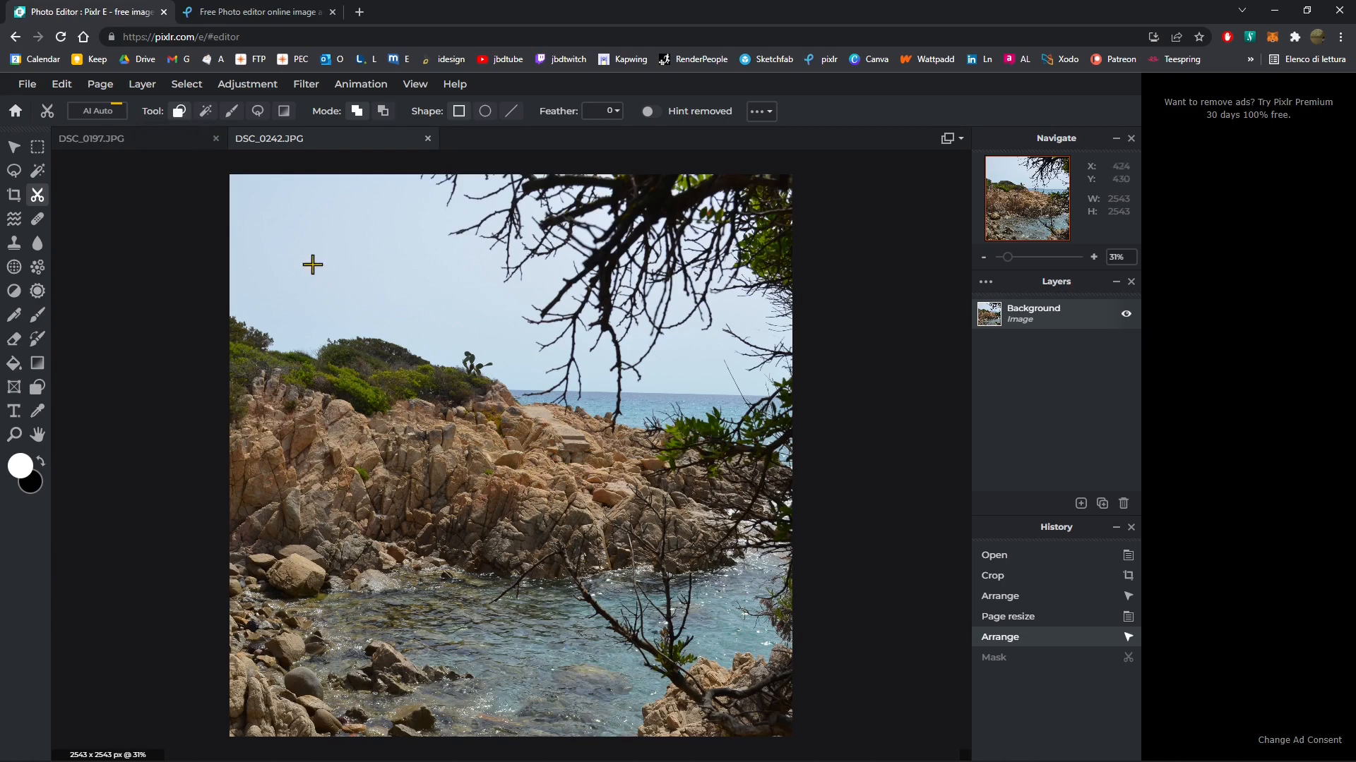
Mask out a large rectangle in the middle of the photo and invert the mask to keep only that rectangle.
left_click_drag(282, 247, 754, 673)
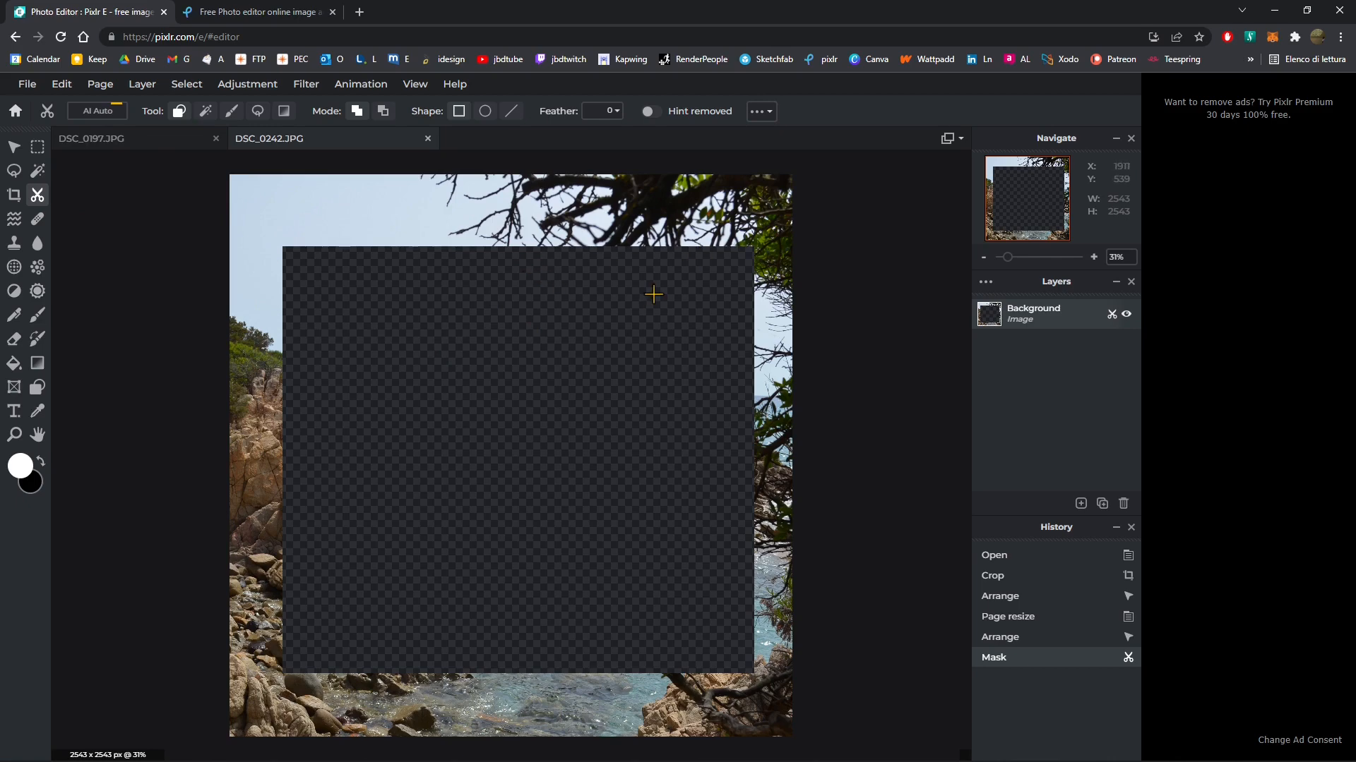
right_click(685, 264)
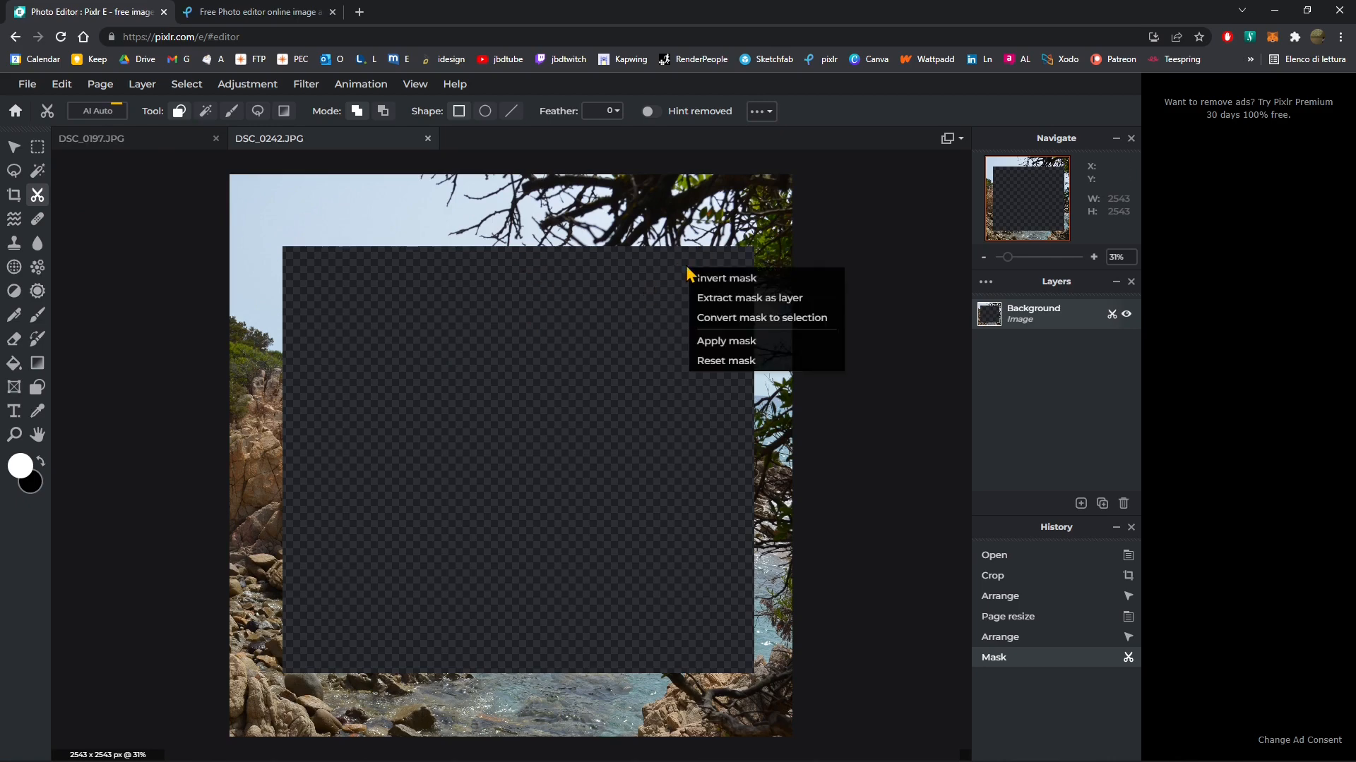
left_click(721, 282)
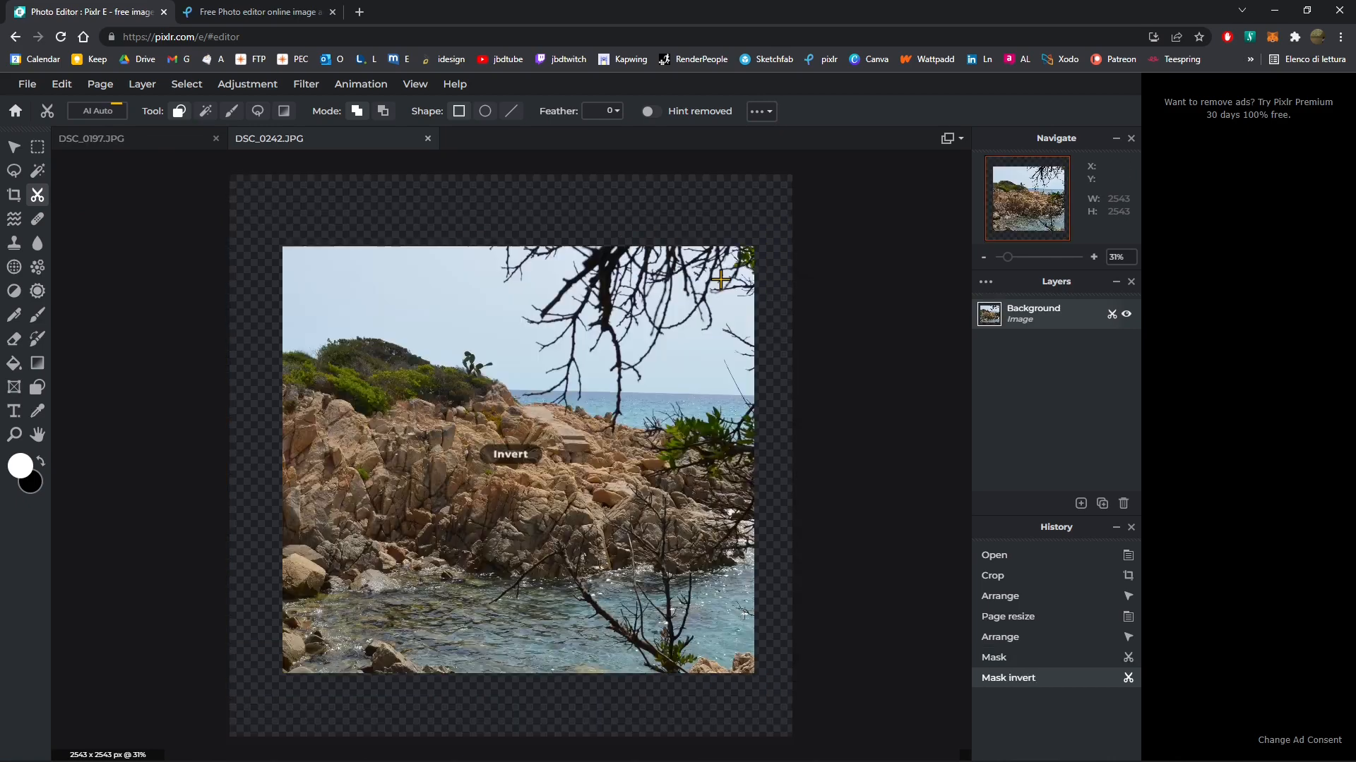
Invert the mask twice more and extract the masked rectangle as a separate layer.
right_click(675, 267)
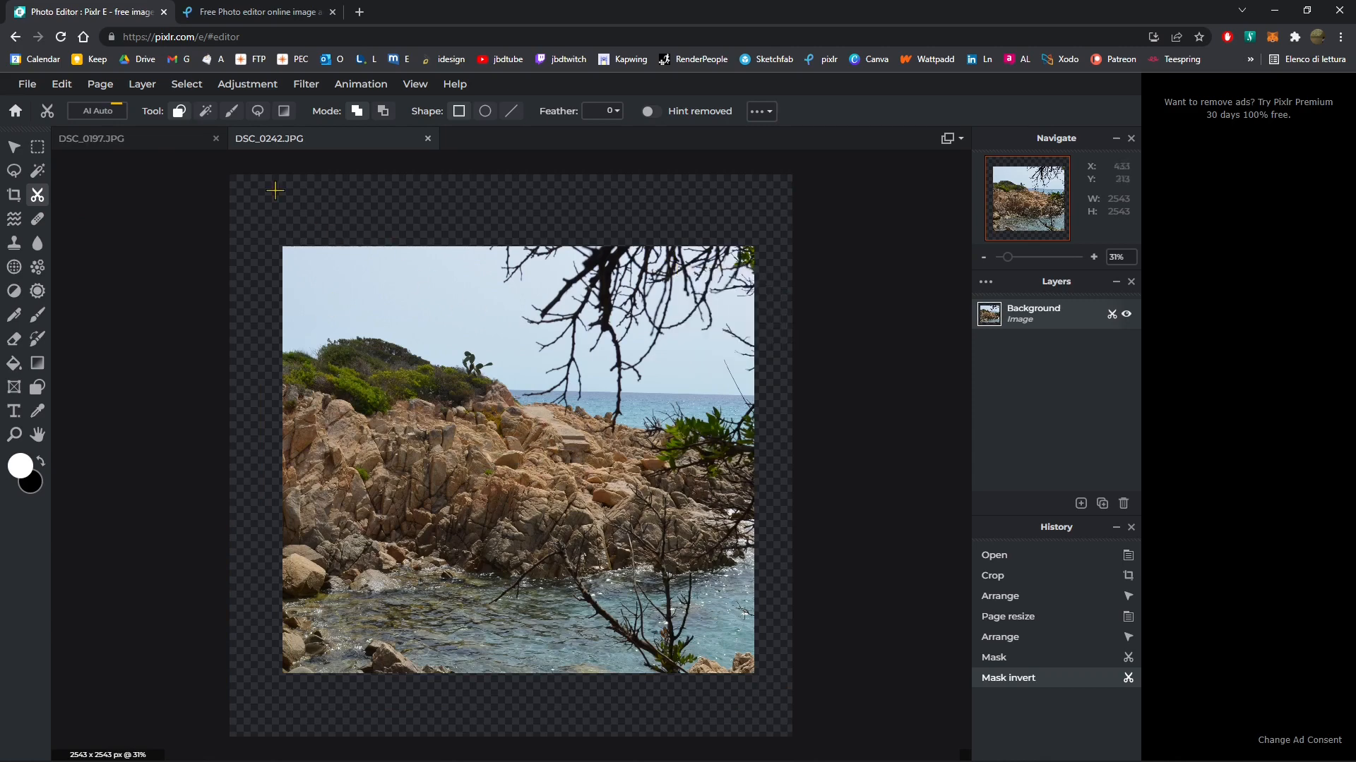
right_click(655, 282)
left_click(693, 295)
right_click(693, 295)
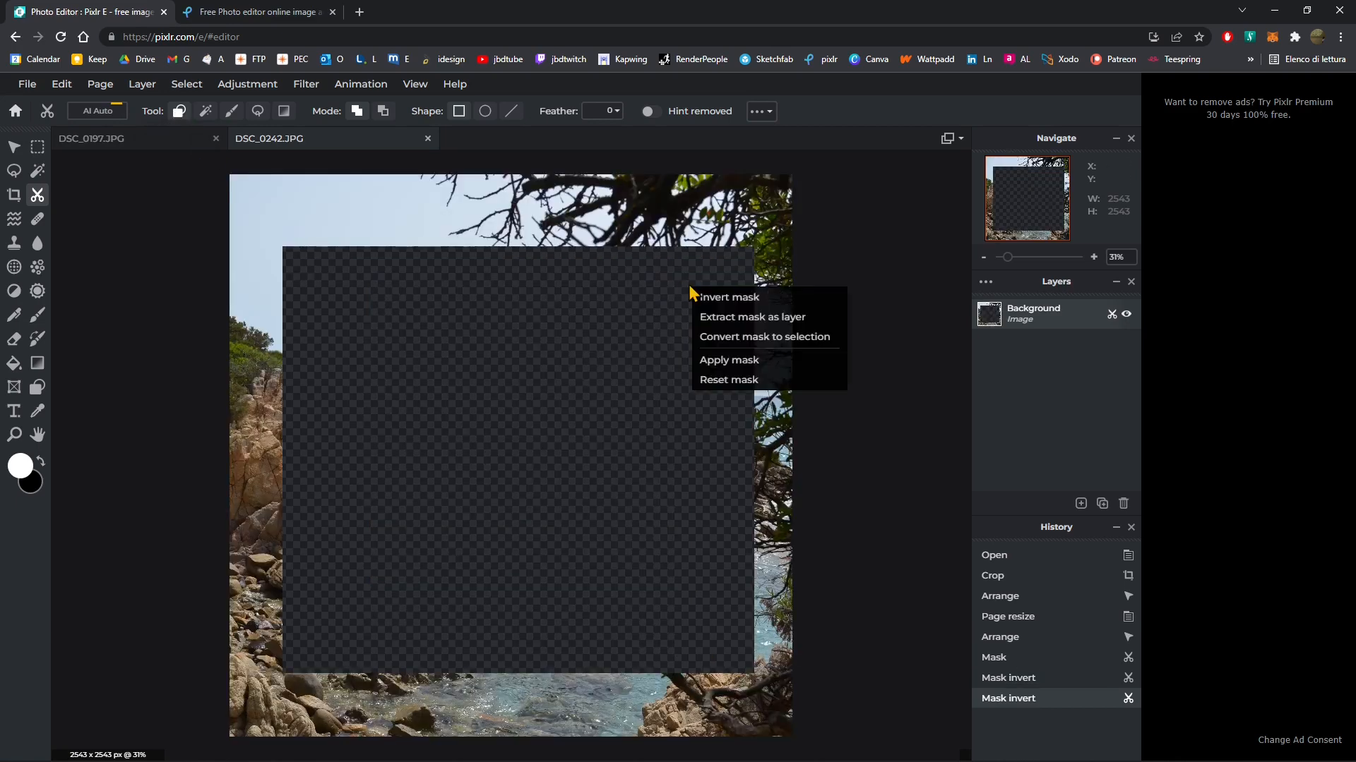
left_click(710, 296)
right_click(687, 293)
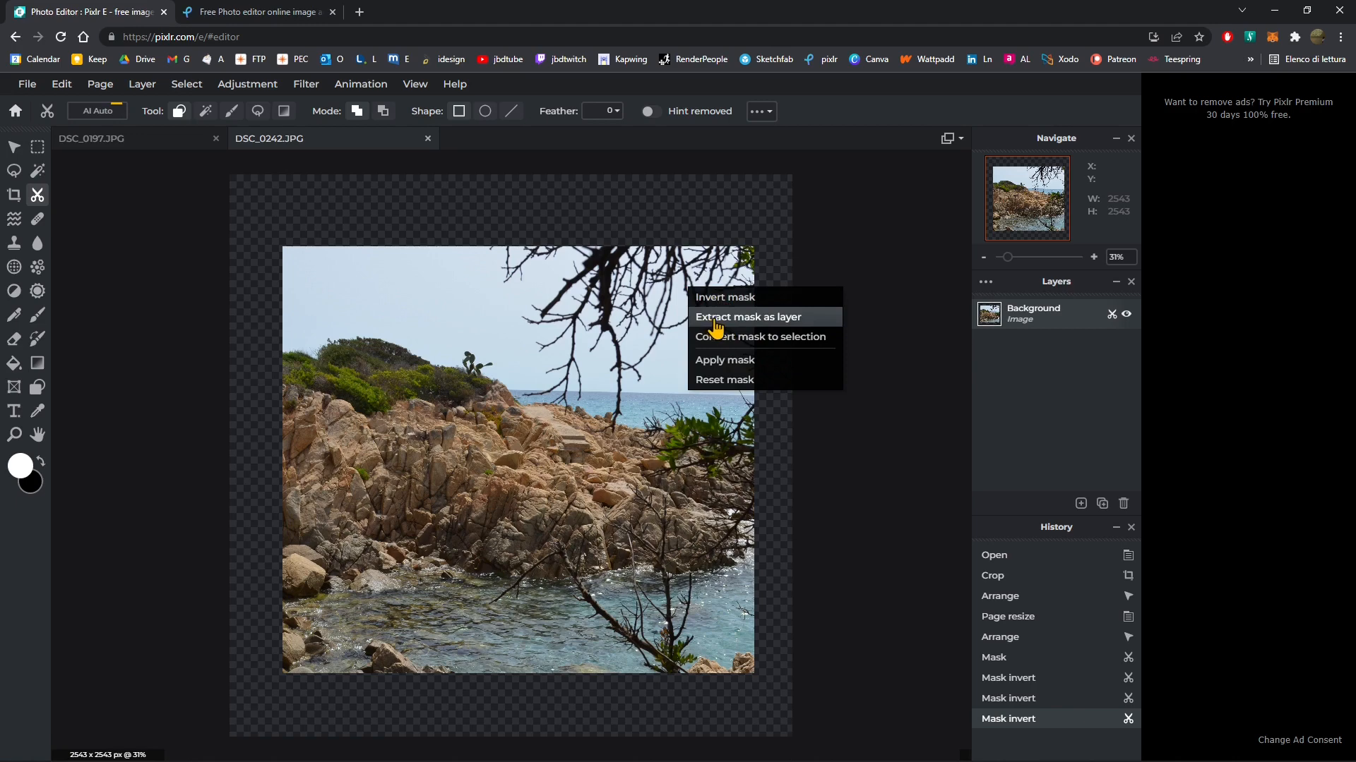
left_click(786, 321)
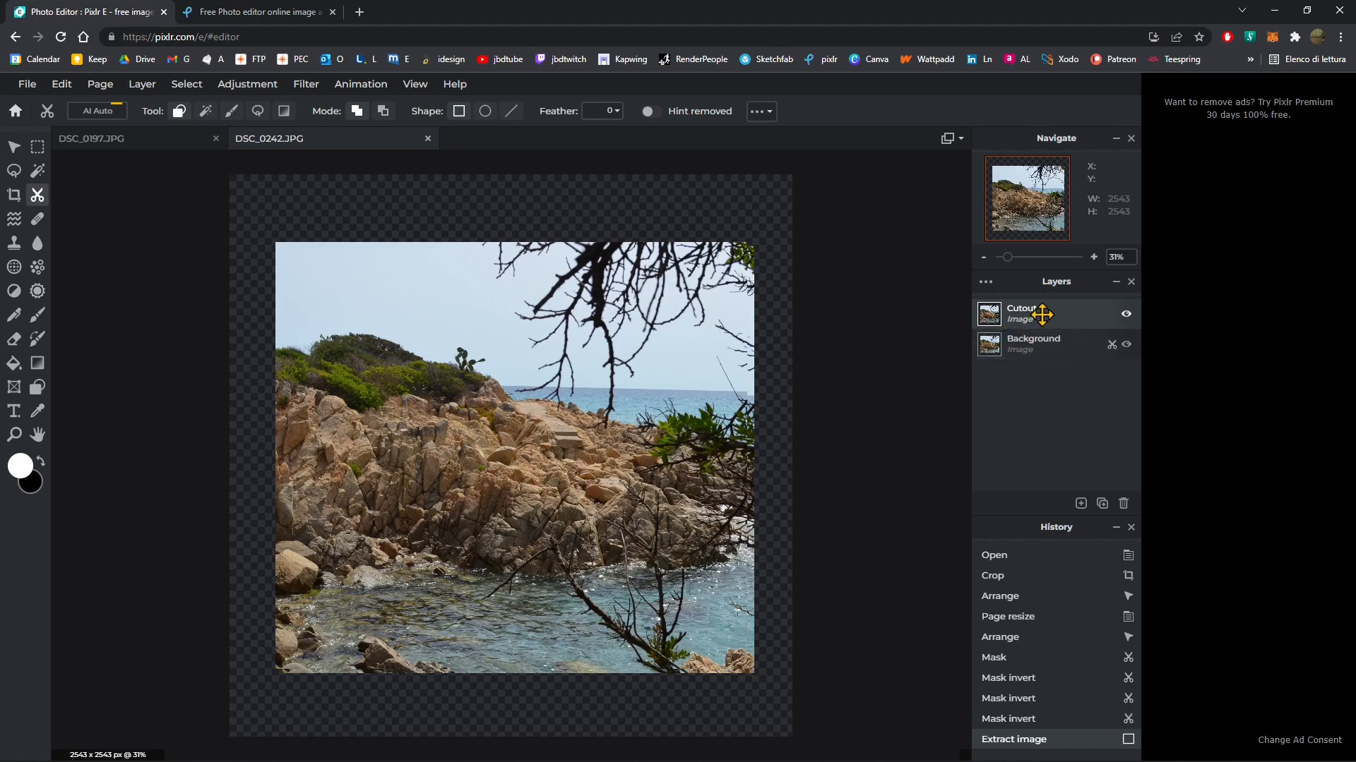
Toggle the visibility of both layers so that the Cutout layer is hidden and the Background layer is shown.
left_click(1126, 346)
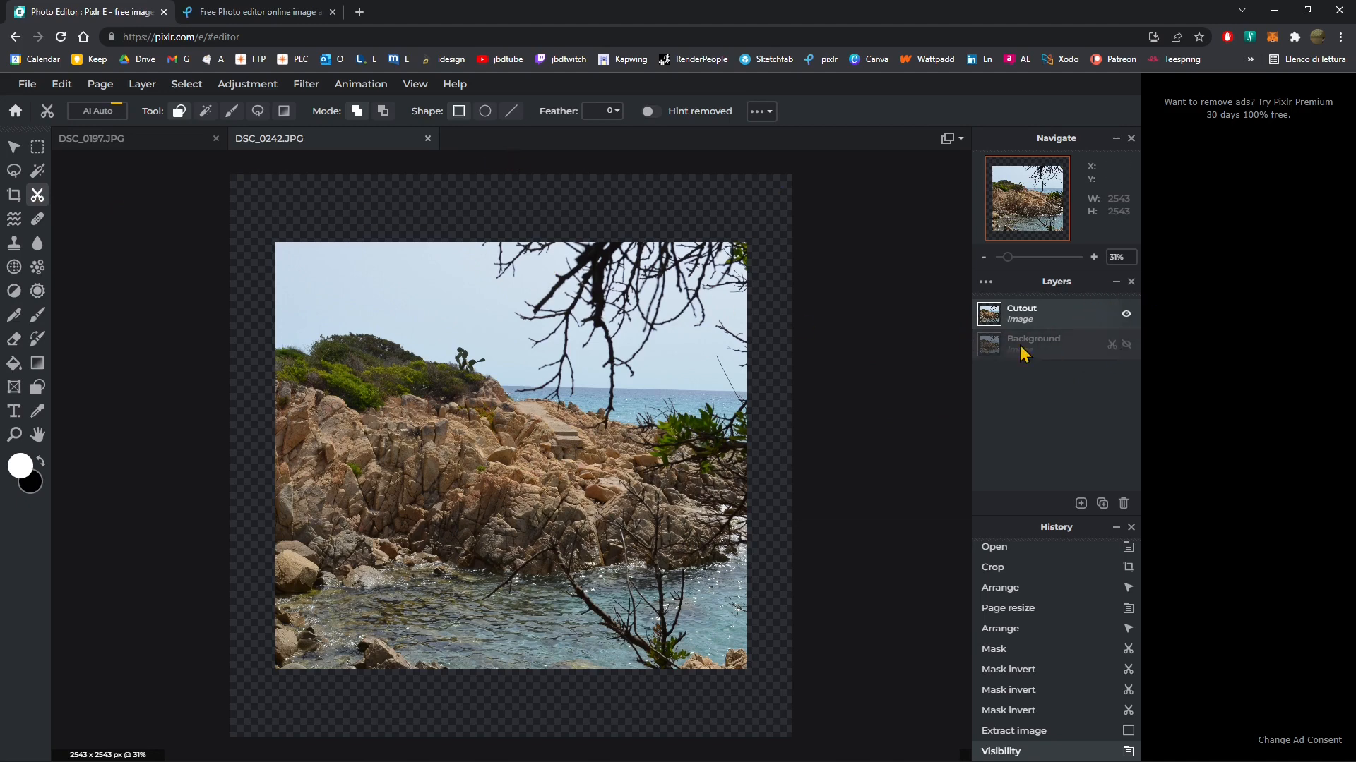
left_click(1126, 314)
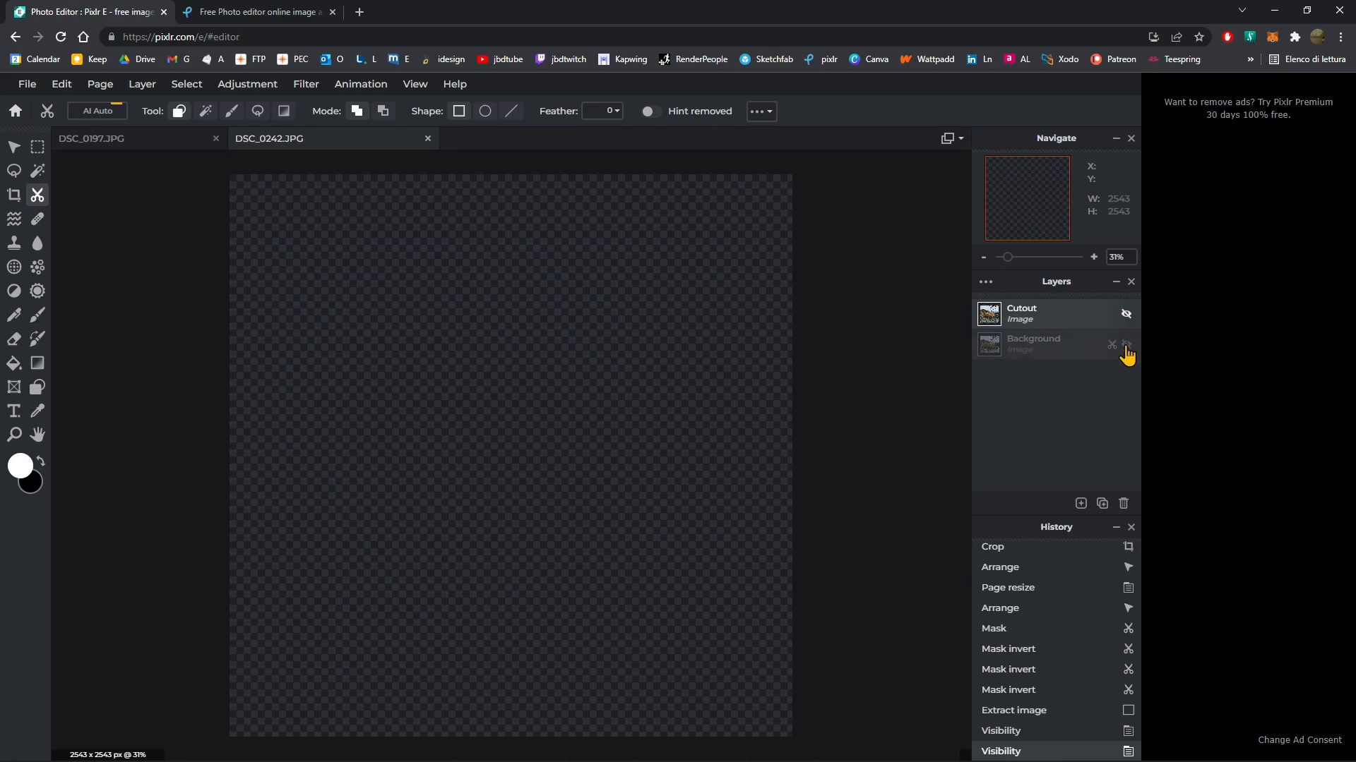
left_click(1127, 345)
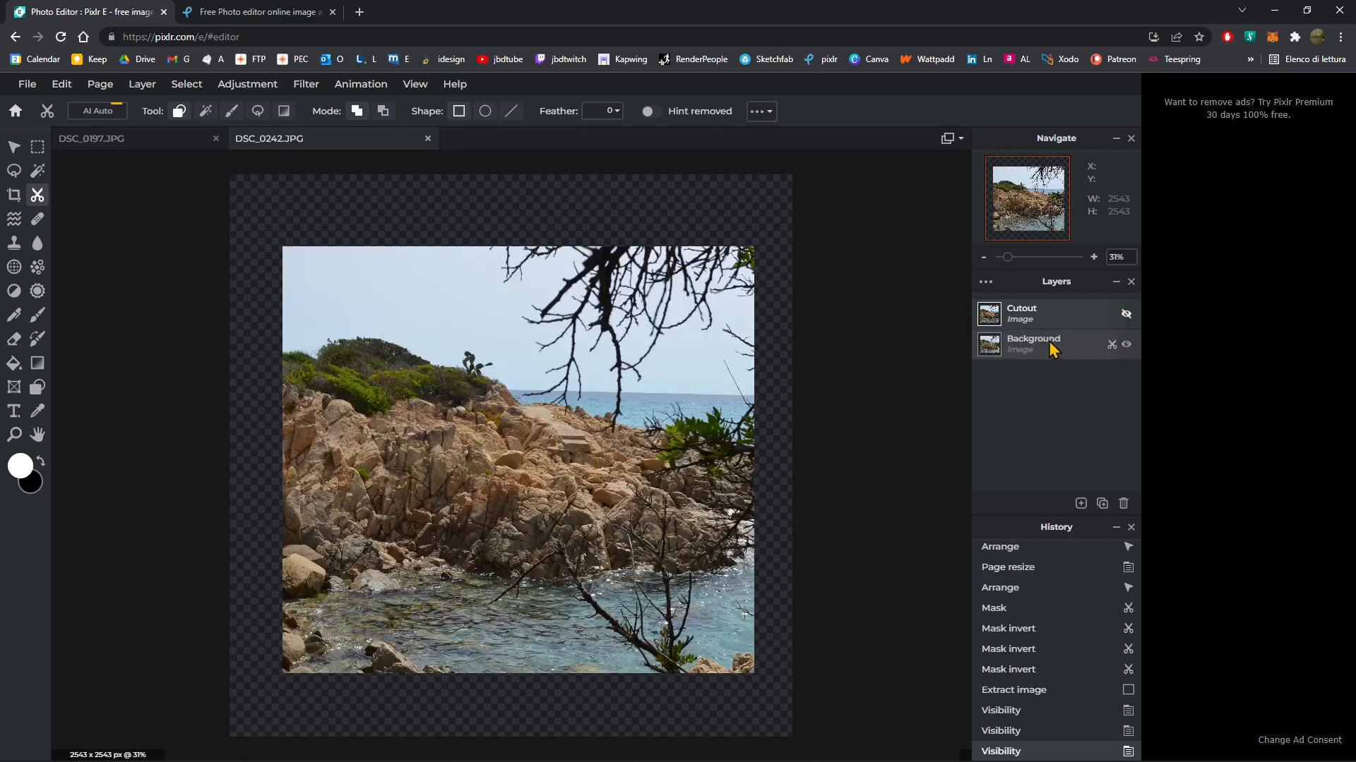
Convert the Background layer's rectangular mask to a selection.
left_click(1043, 348)
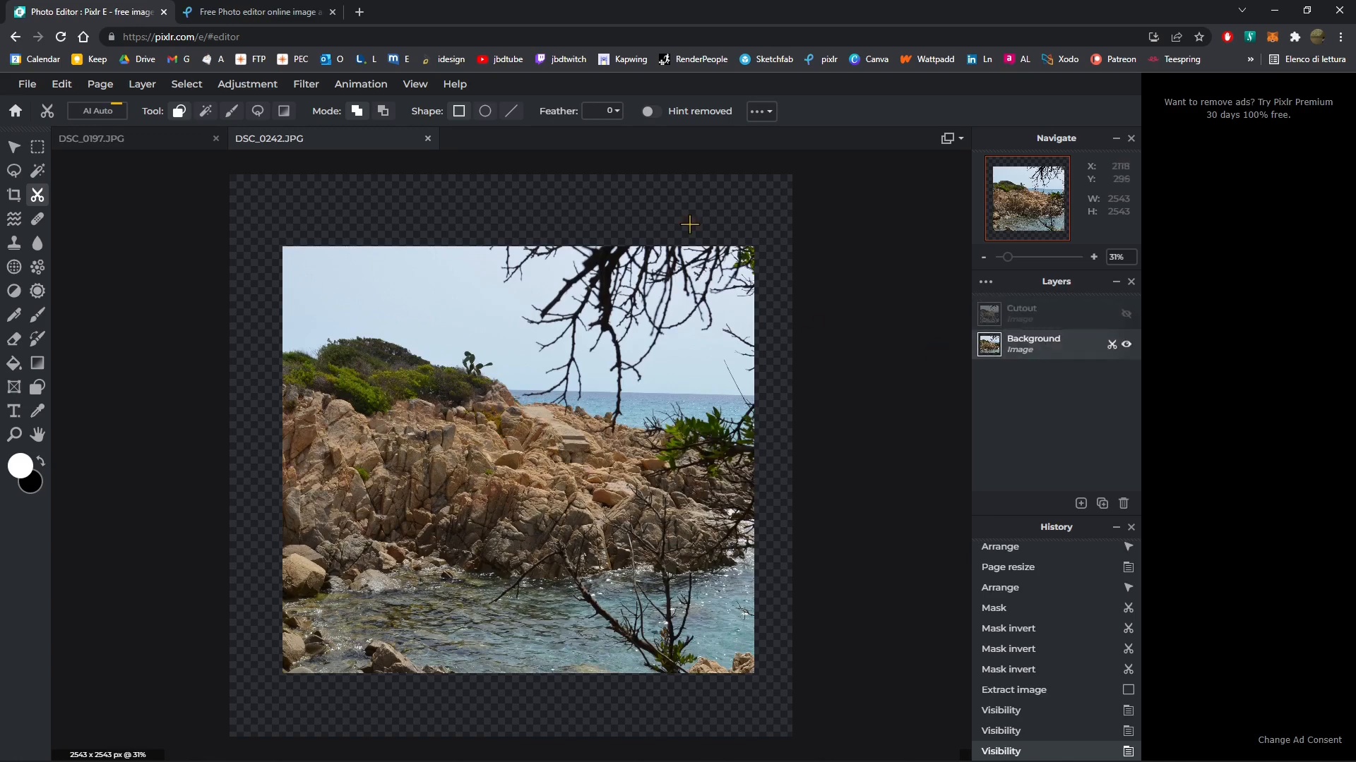
right_click(687, 283)
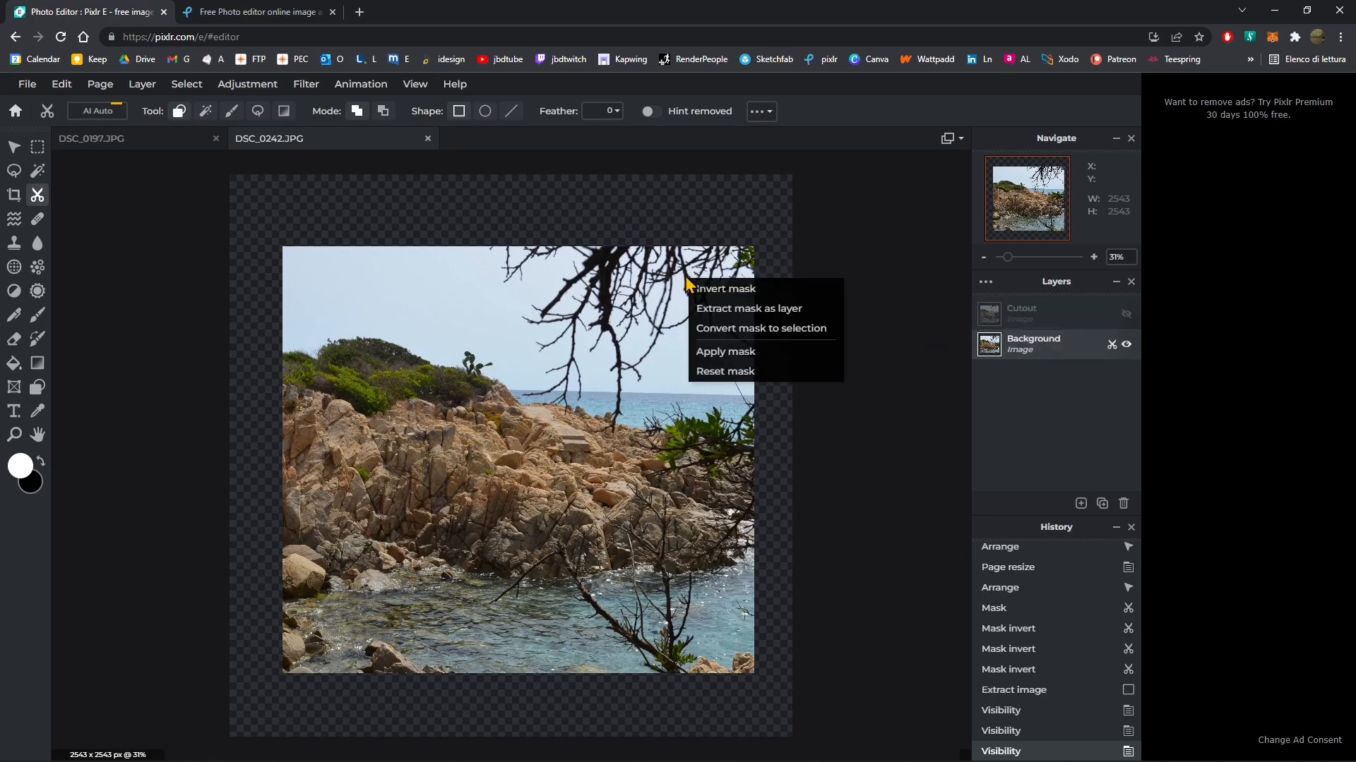
left_click(732, 329)
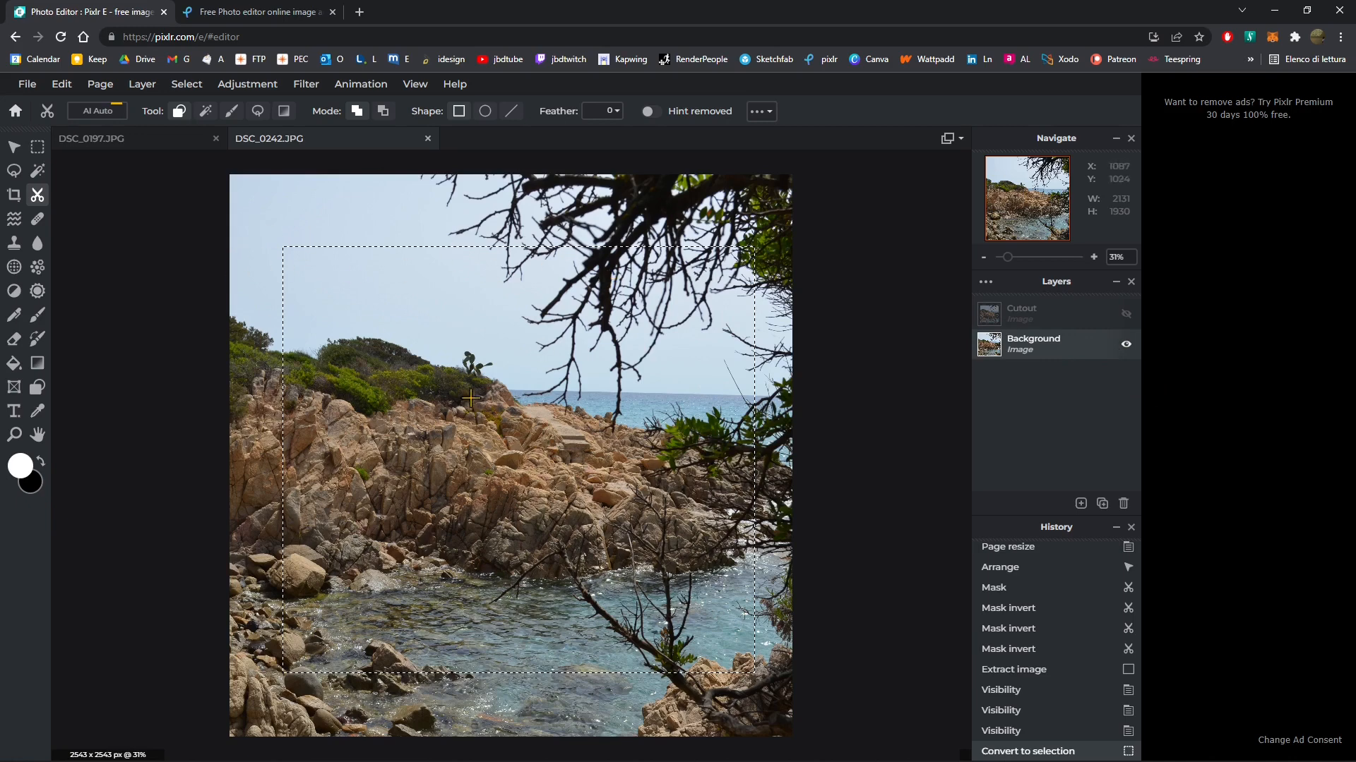
Move the selected rectangle of the photo to the left with the Arrange tool, cut it out and deselect.
left_click(14, 147)
left_click_drag(351, 367, 245, 369)
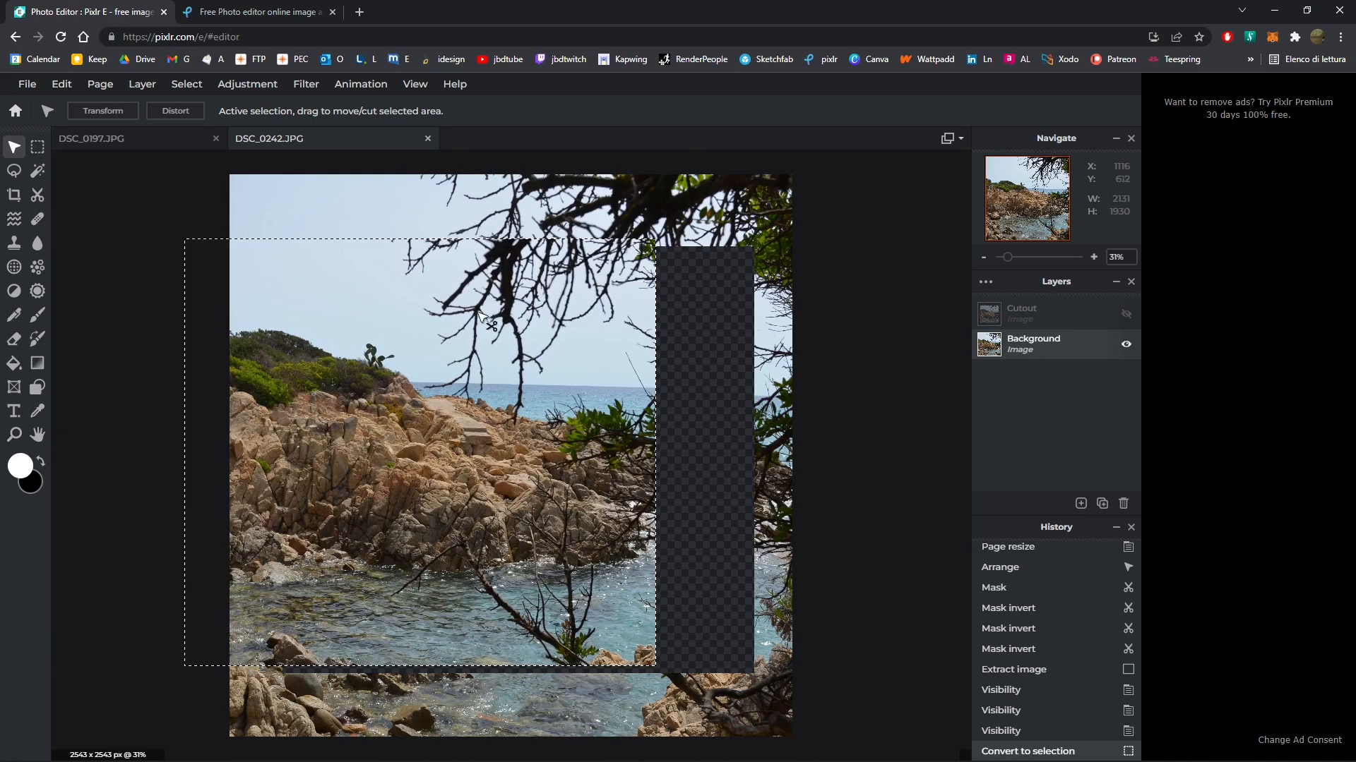
key("ctrl+x")
key("ctrl+d")
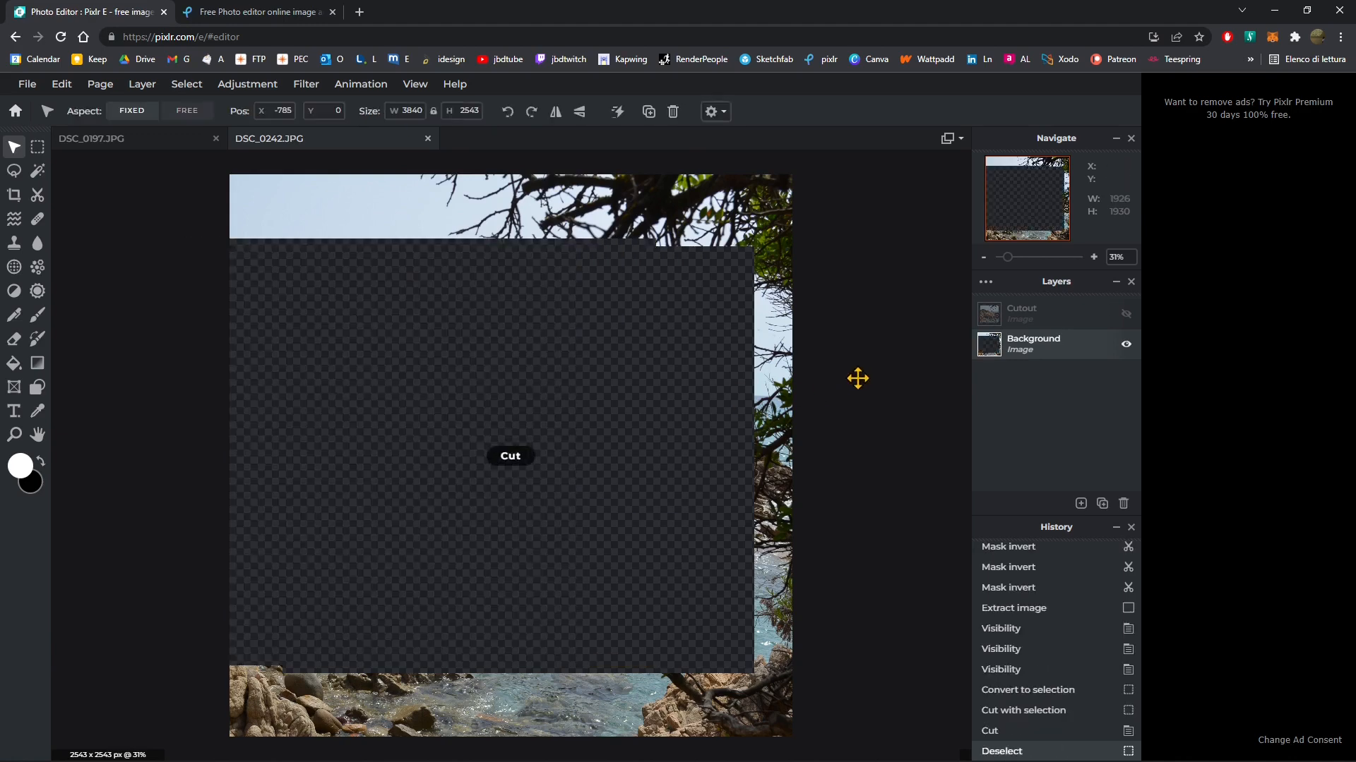
Add an empty layer and paste the cut rectangle into the image.
left_click(1080, 504)
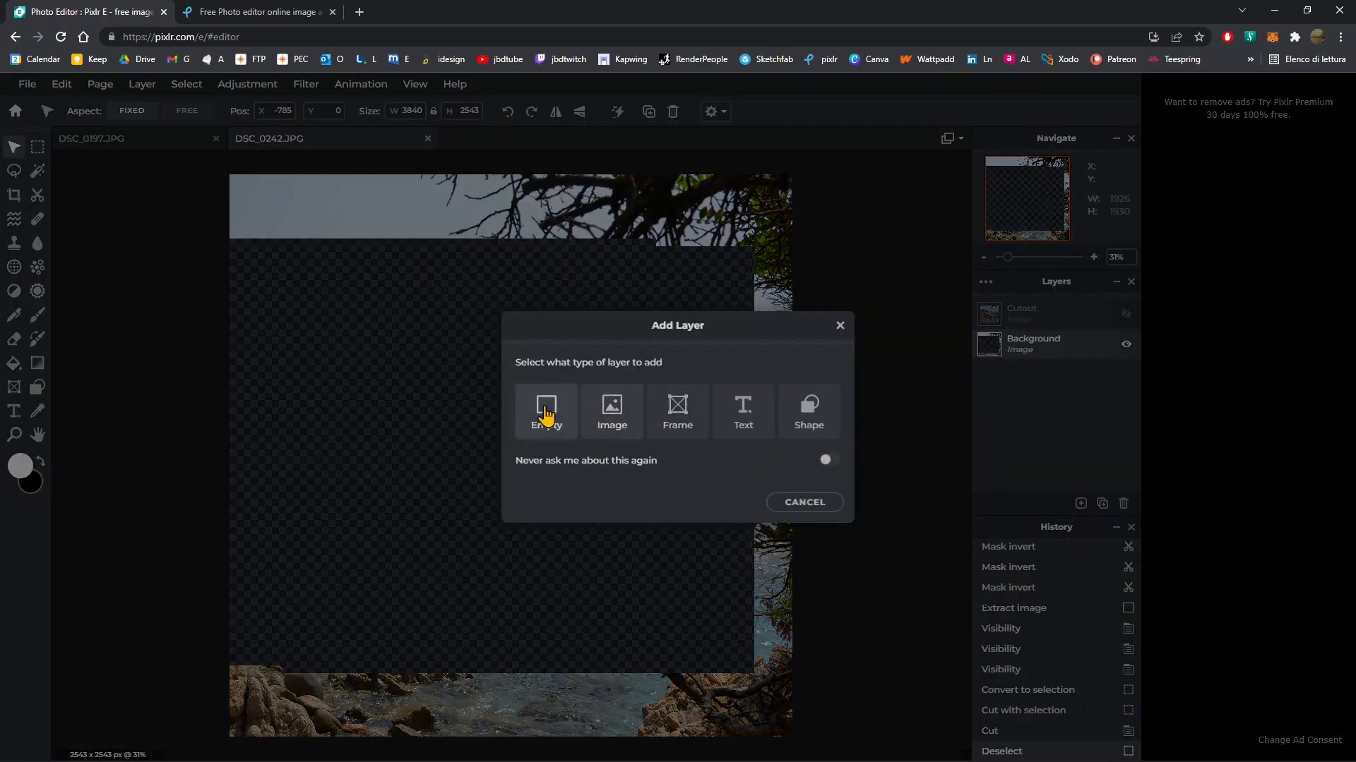
left_click(545, 428)
key("ctrl+v")
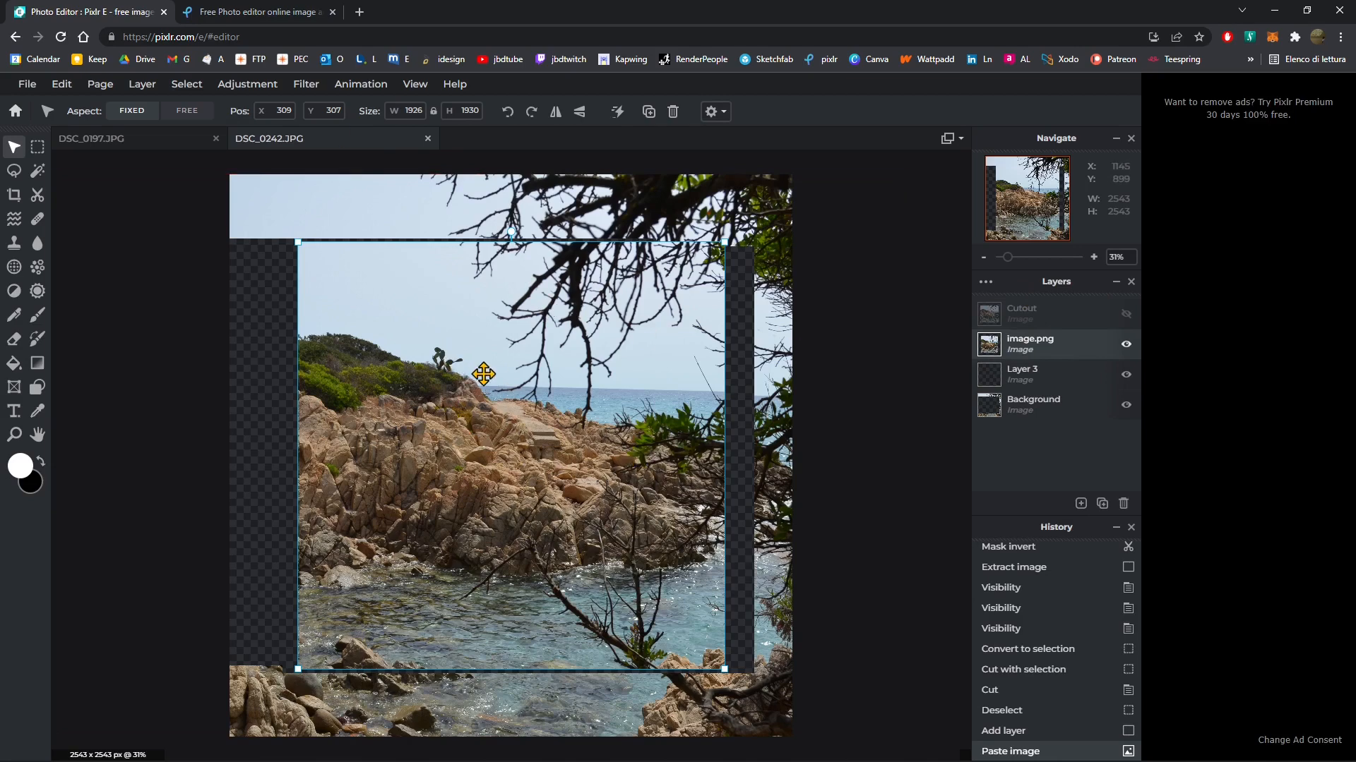
Undo the paste, the added layer, the deselection, the cut and the move of the selected area.
key("ctrl+z")
key("ctrl+z")
key("ctrl+z")
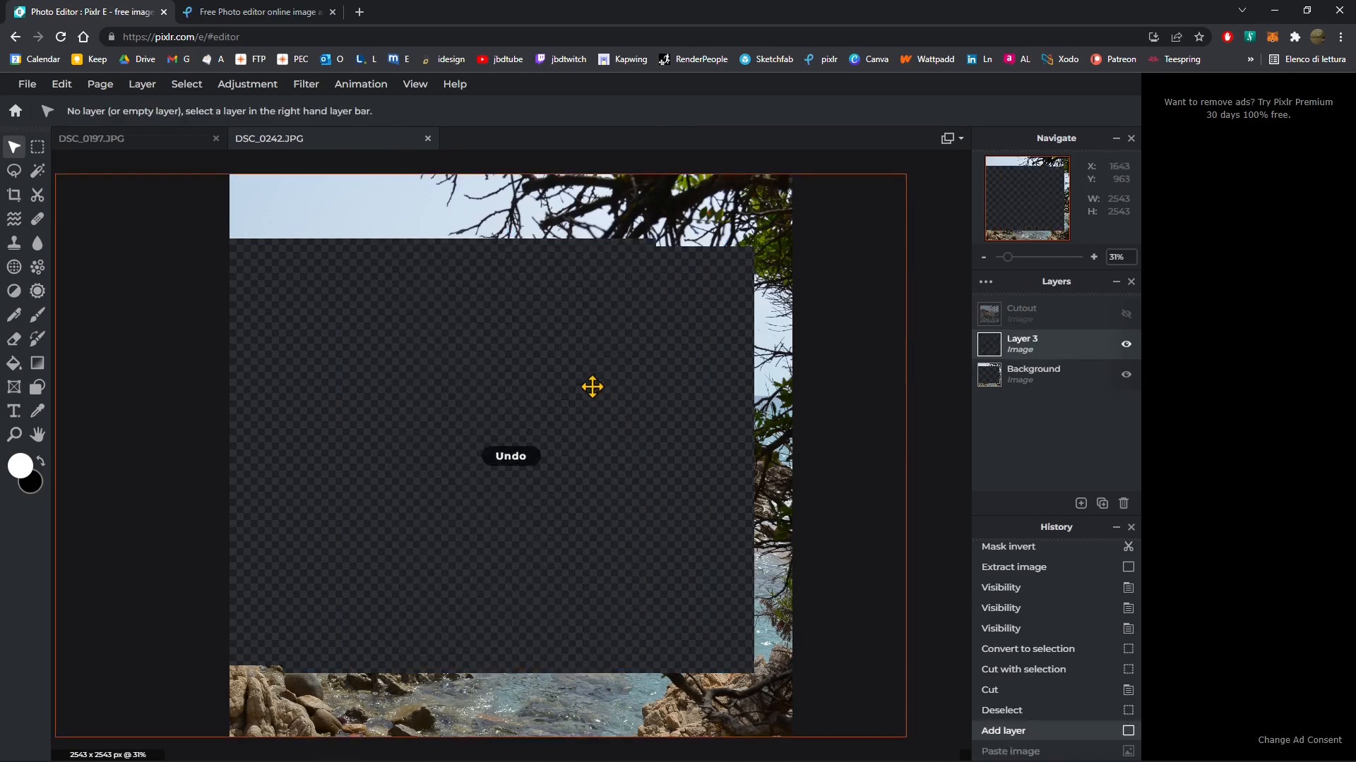
key("ctrl+z")
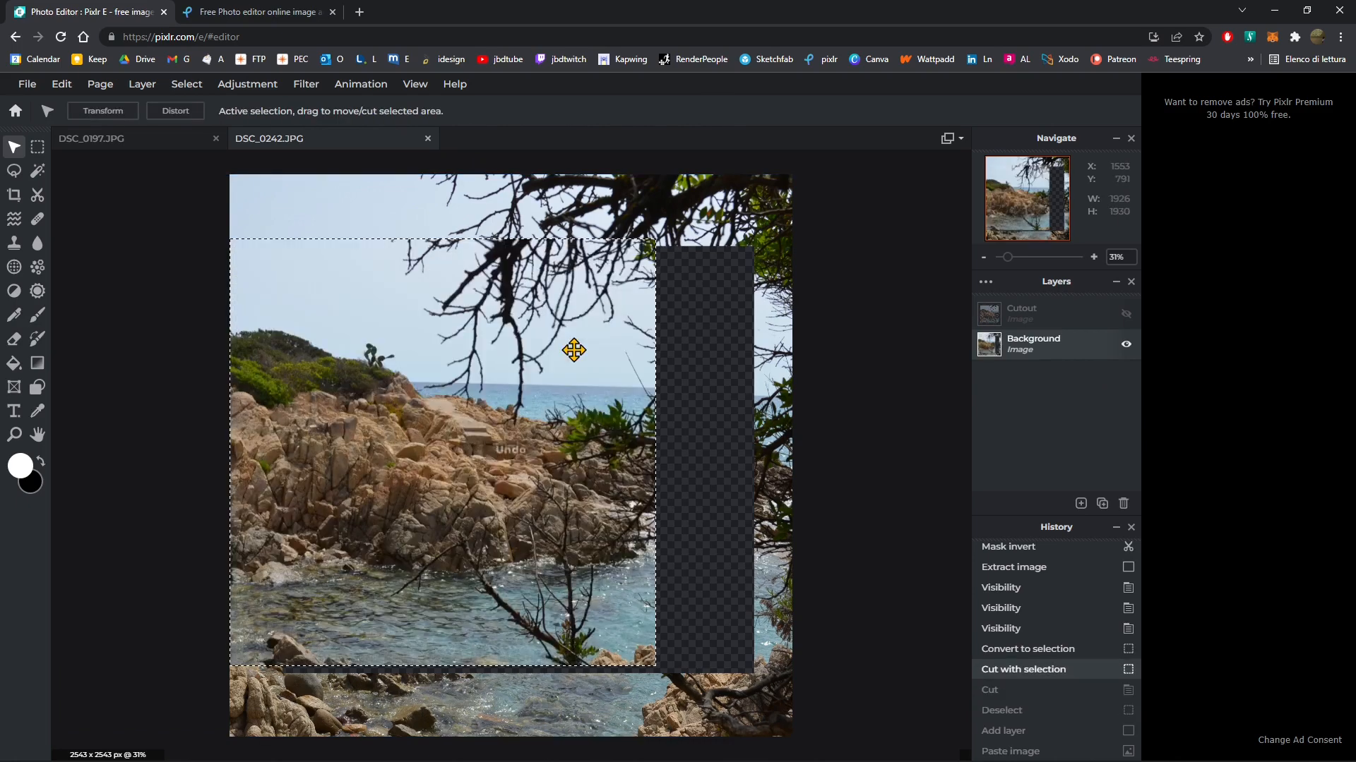
key("ctrl+z")
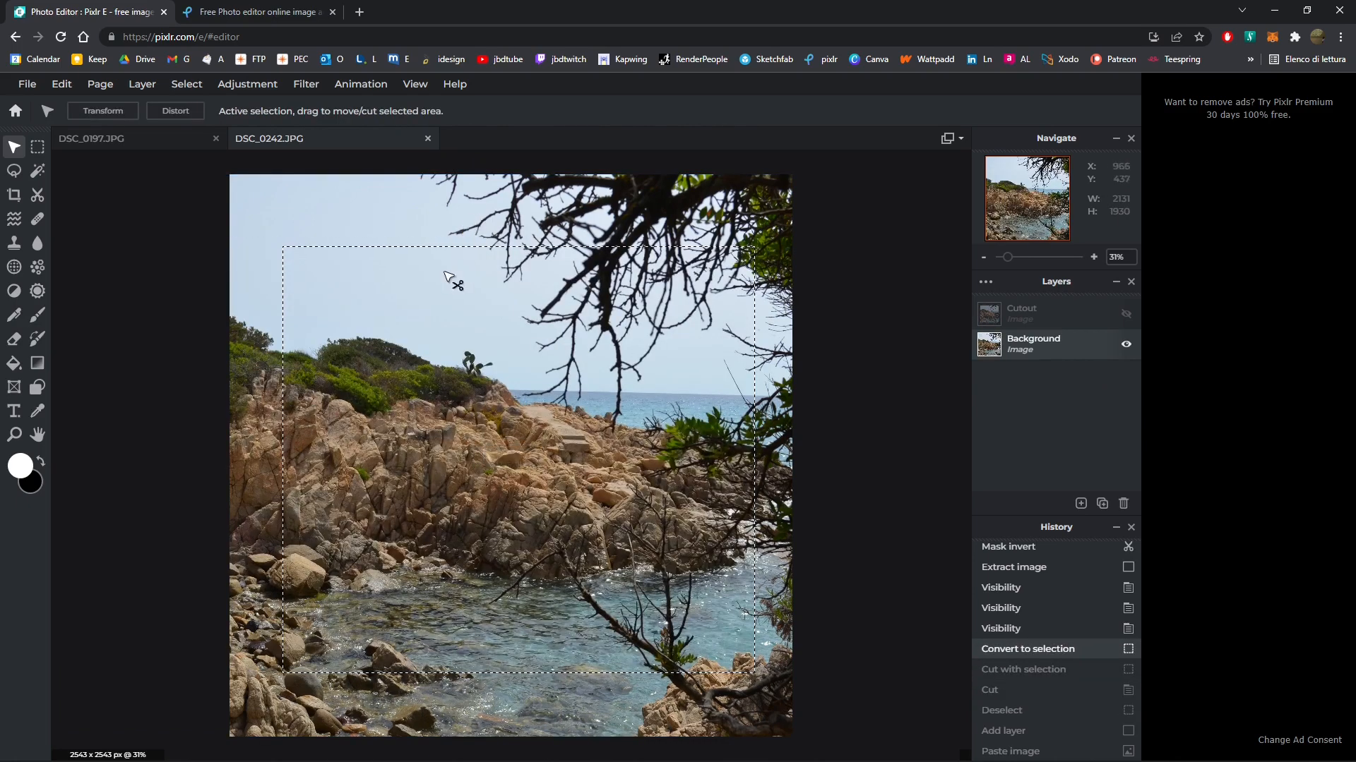
Deselect the rectangular selection using the Marquee tool's options.
left_click(37, 146)
right_click(429, 273)
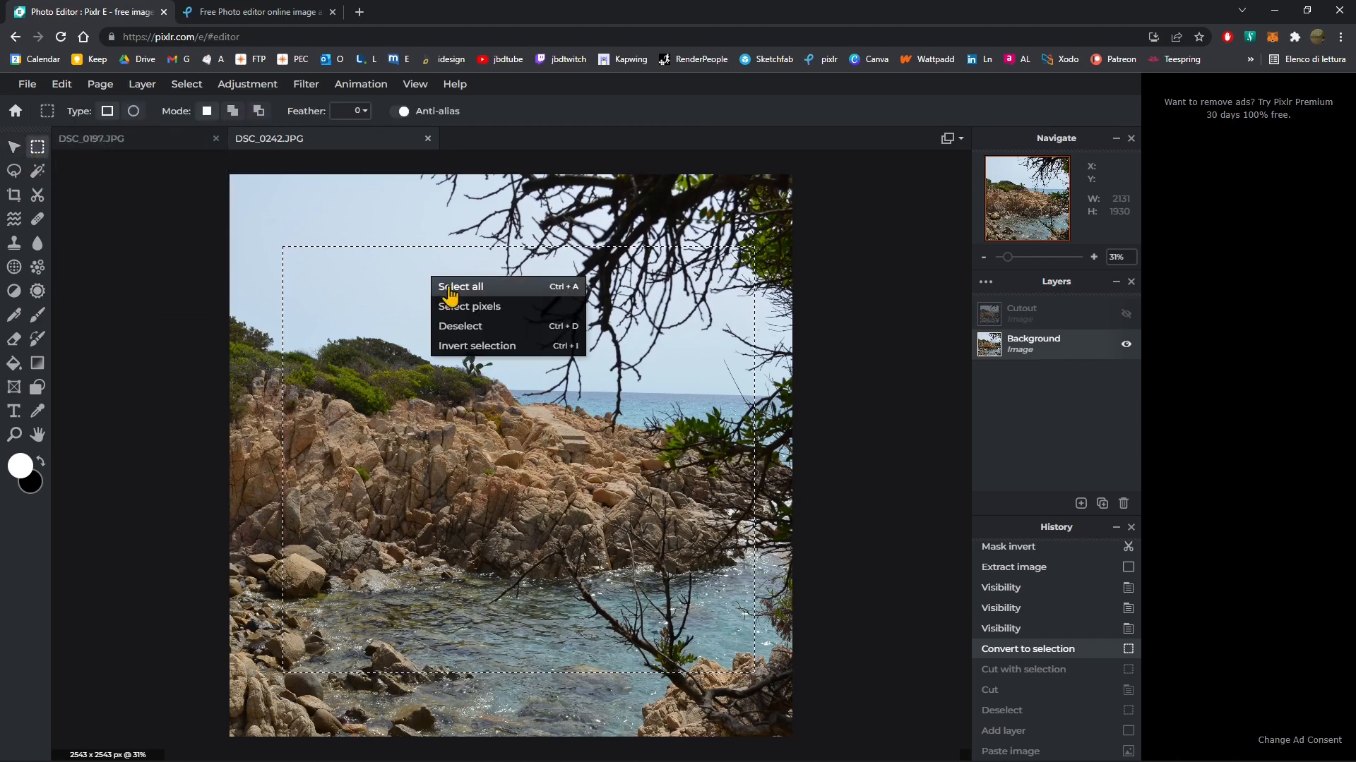
left_click(455, 324)
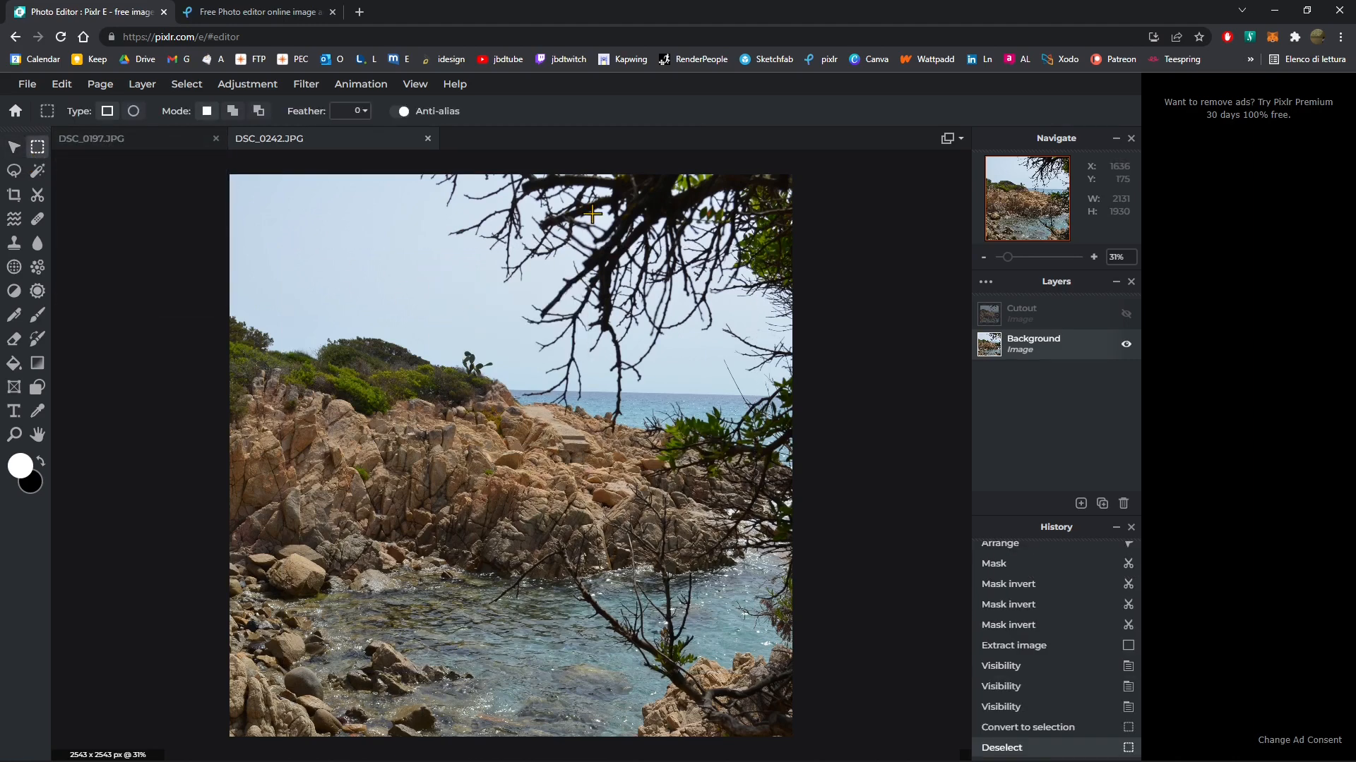
Make a circular cutout with the Cutout tool's ellipse shape that keeps the middle of the photo.
left_click(37, 196)
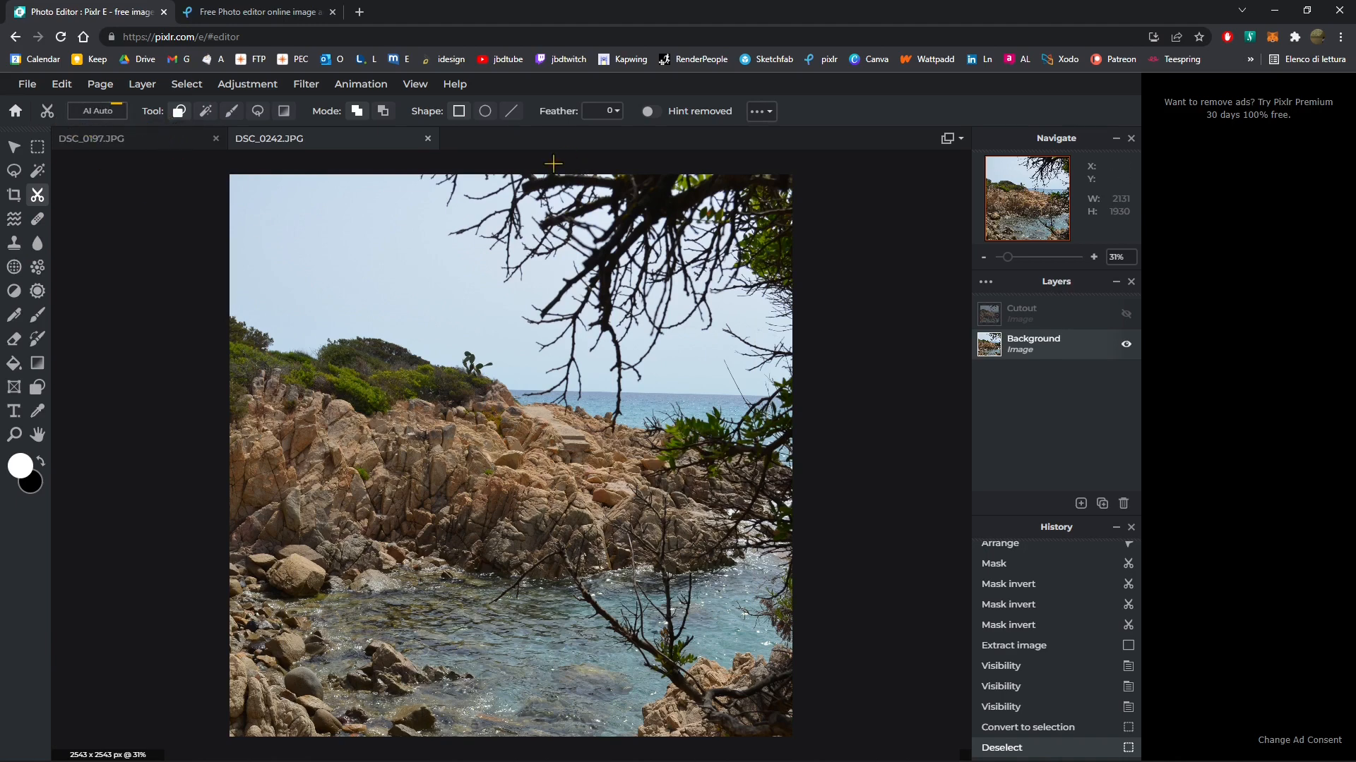
left_click(483, 110)
mouse_move(342, 239)
left_mouse_down()
mouse_move(442, 392)
mouse_move(690, 587)
mouse_move(708, 655)
mouse_move(749, 641)
left_mouse_up()
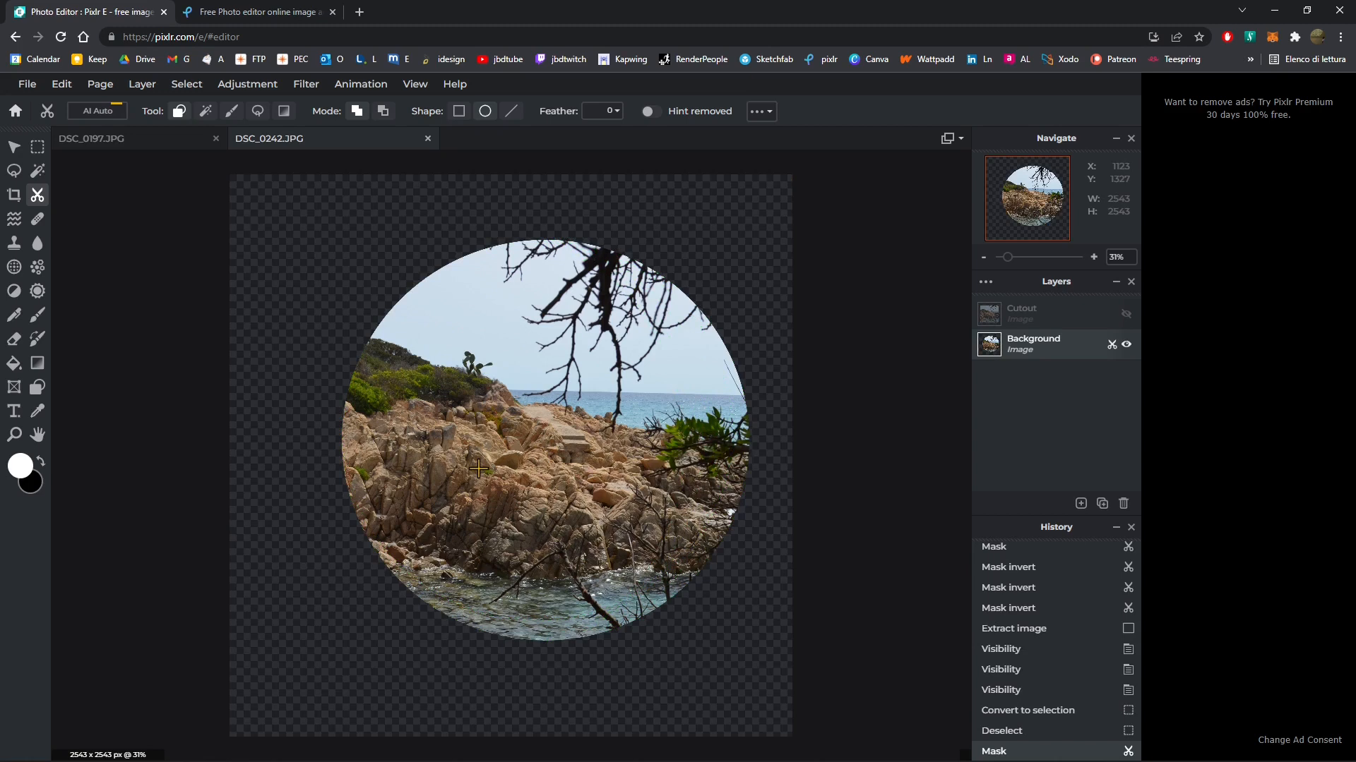
Set the feather to 100 and add a soft-edged ellipse to the mask over the circle's upper-left edge.
left_click(601, 112)
left_click(600, 115)
left_click_drag(508, 468, 704, 607)
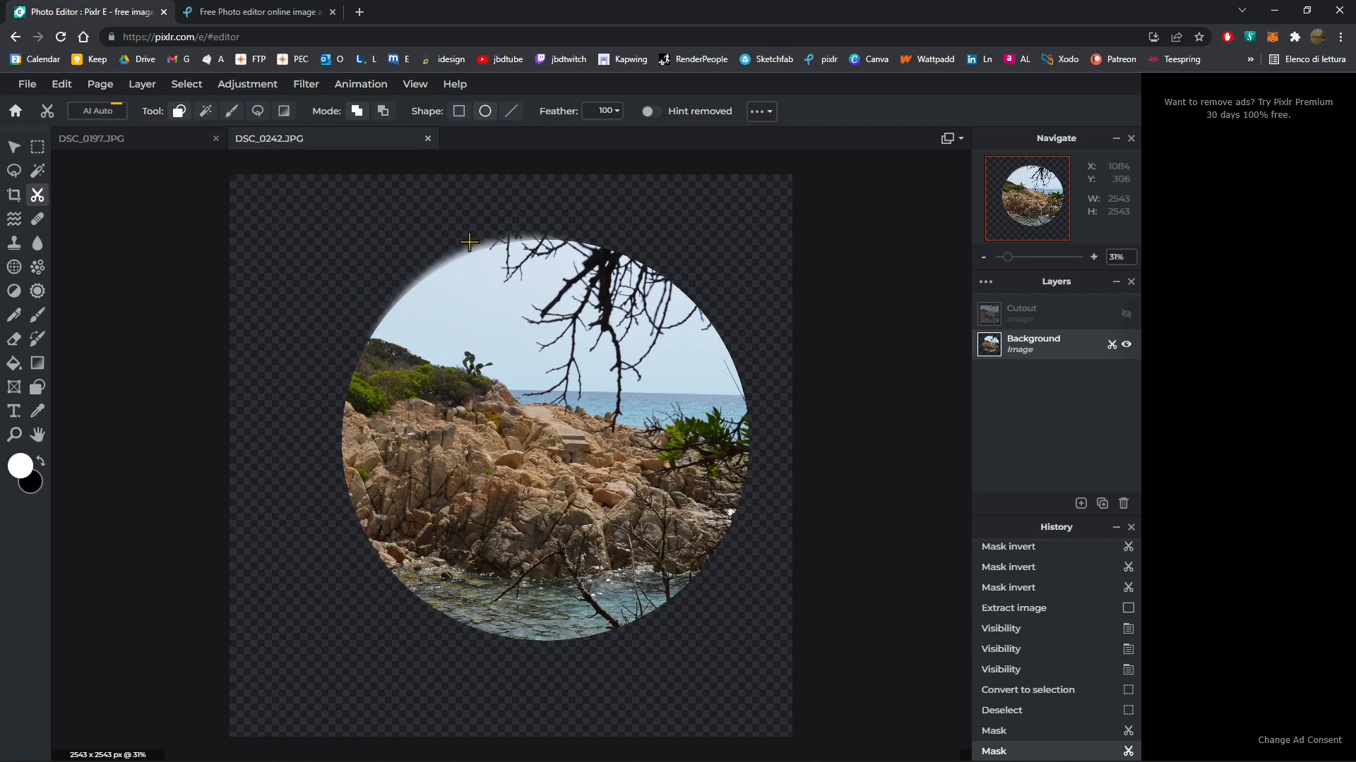
Switch the mask mode to remove, take a feathered ellipse out of the circle's upper-left part and apply the mask.
left_click(383, 113)
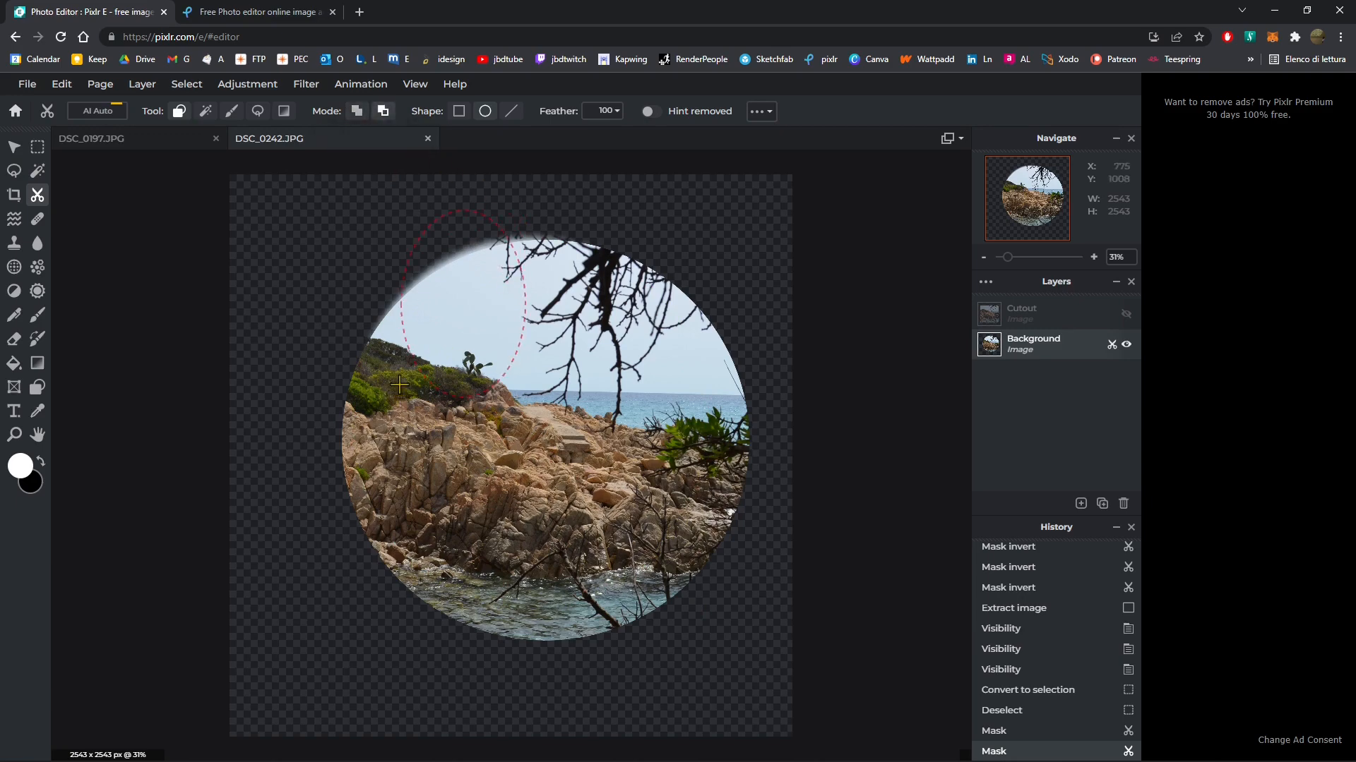
left_click(414, 364)
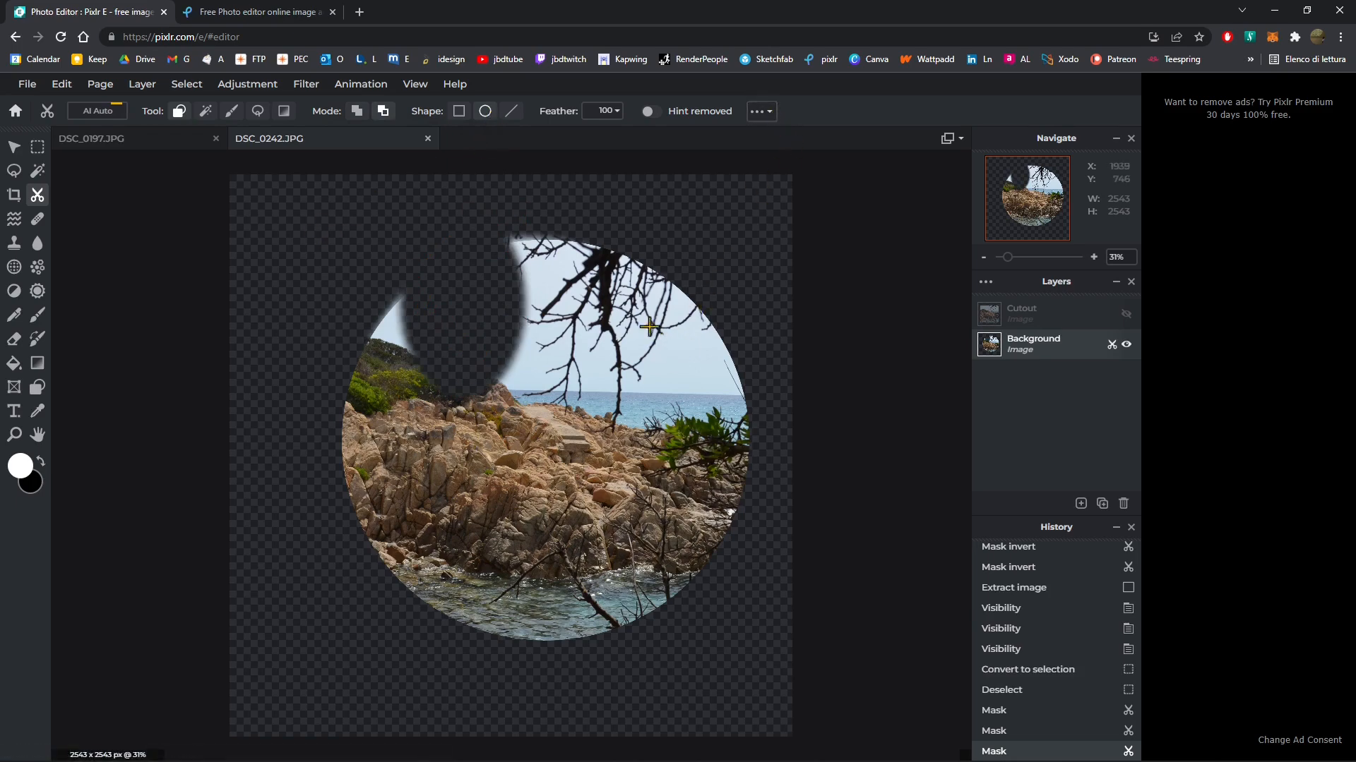
right_click(653, 272)
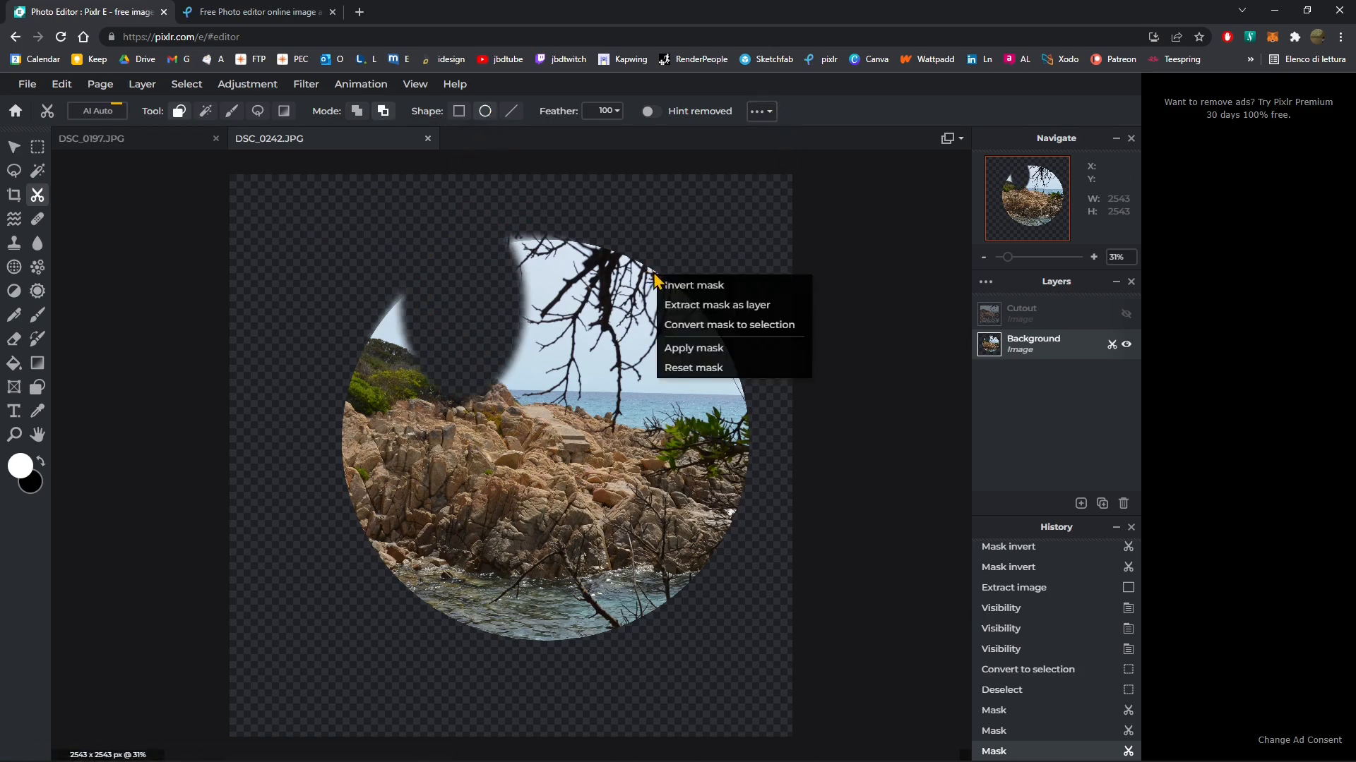
left_click(698, 349)
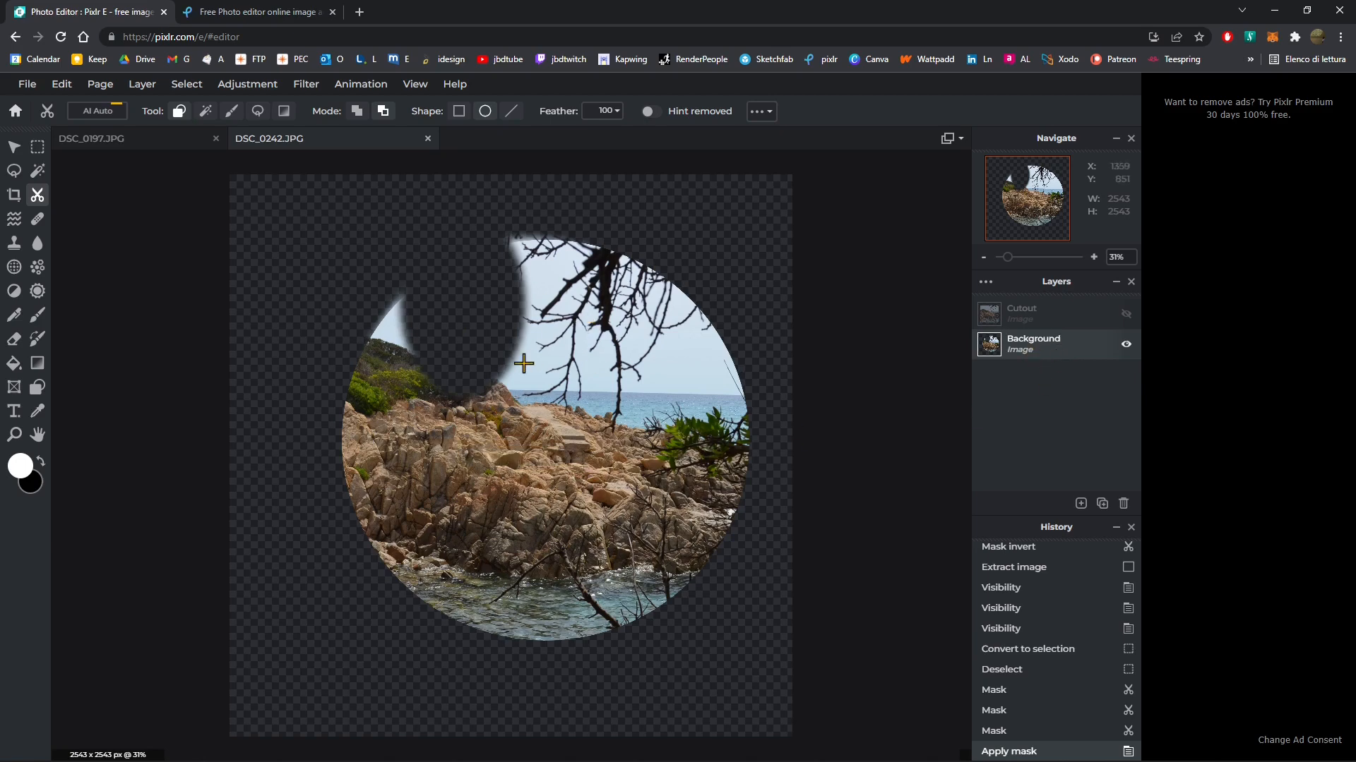
Undo the mask application and the removed ellipse, and reset the mask to restore the full photo.
key("ctrl+z")
key("ctrl+z")
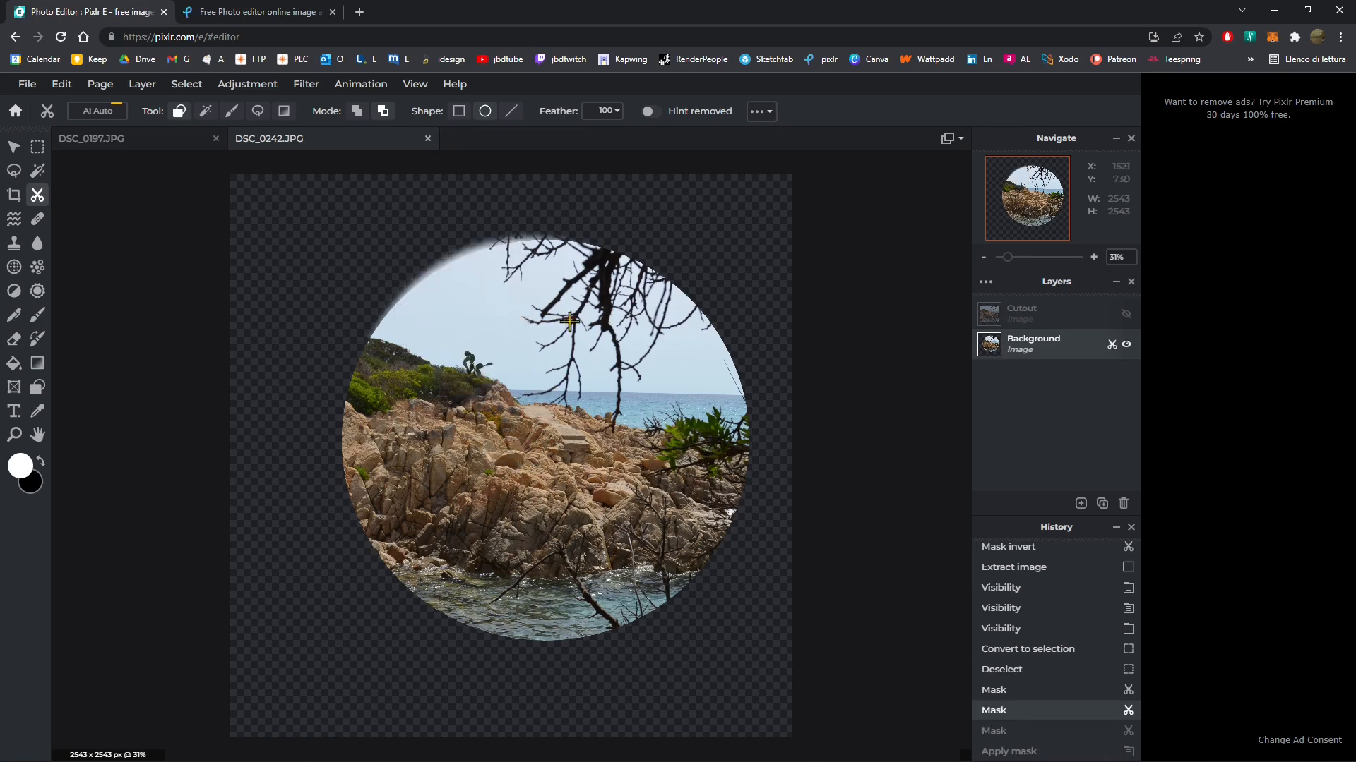
right_click(629, 273)
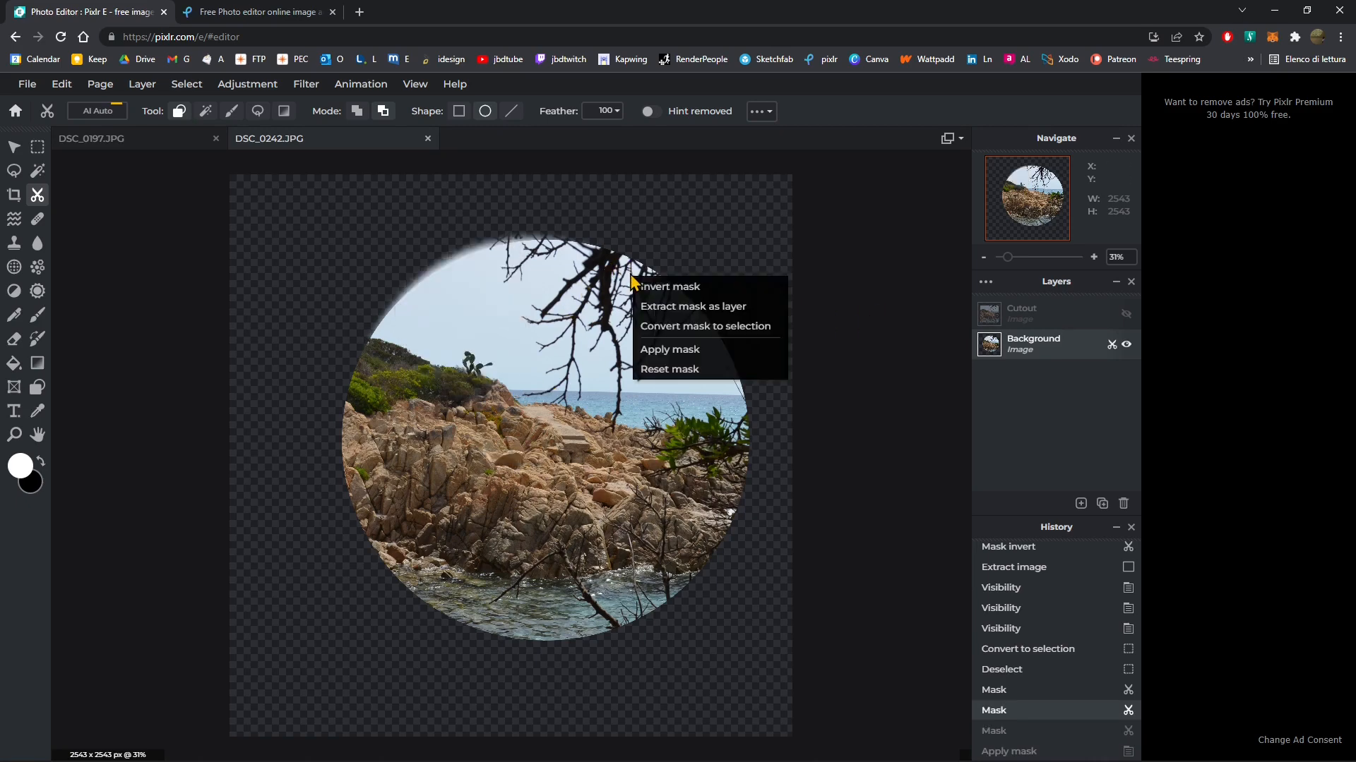
left_click(655, 373)
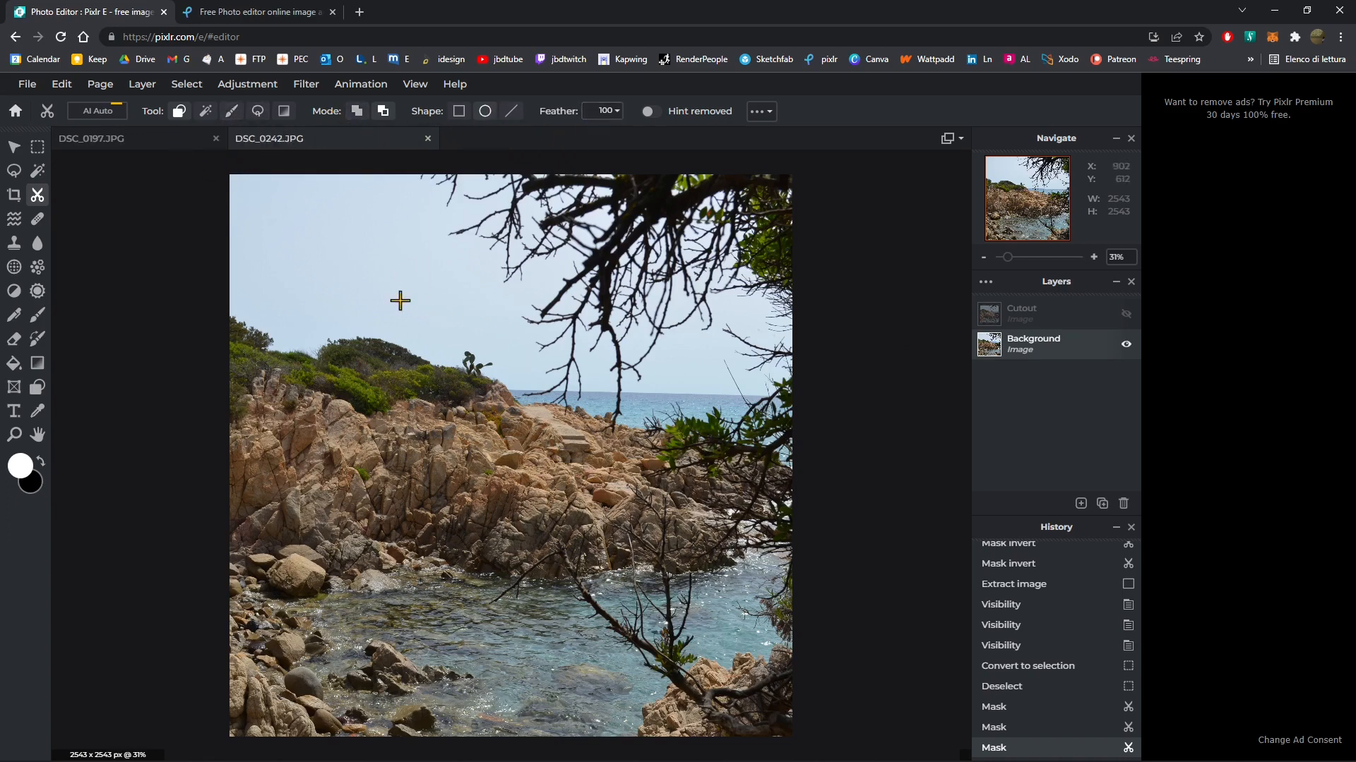
Try a feathered circular cutout that keeps the middle of the photo, and undo it.
left_click_drag(572, 589, 686, 534)
key("Tab")
key("Tab")
left_click_drag(685, 534, 756, 703)
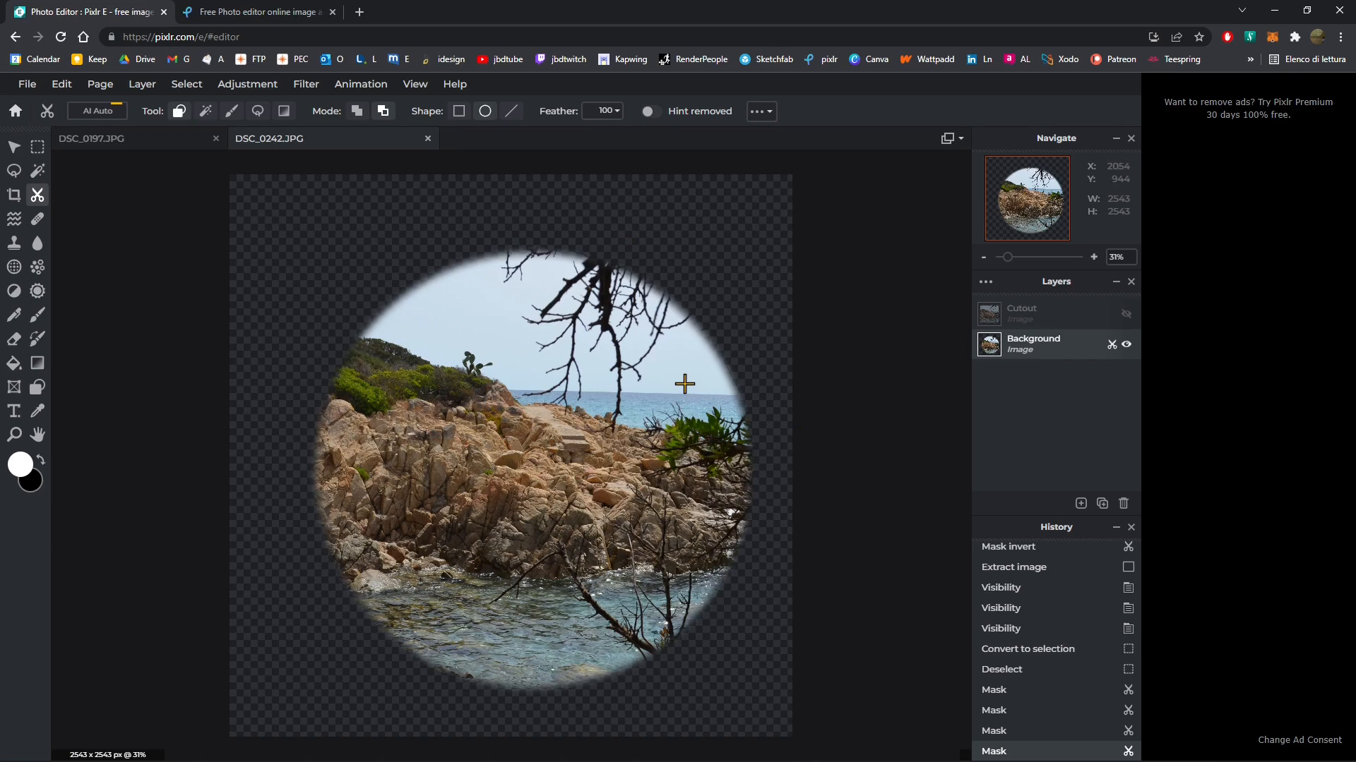
key("ctrl+z")
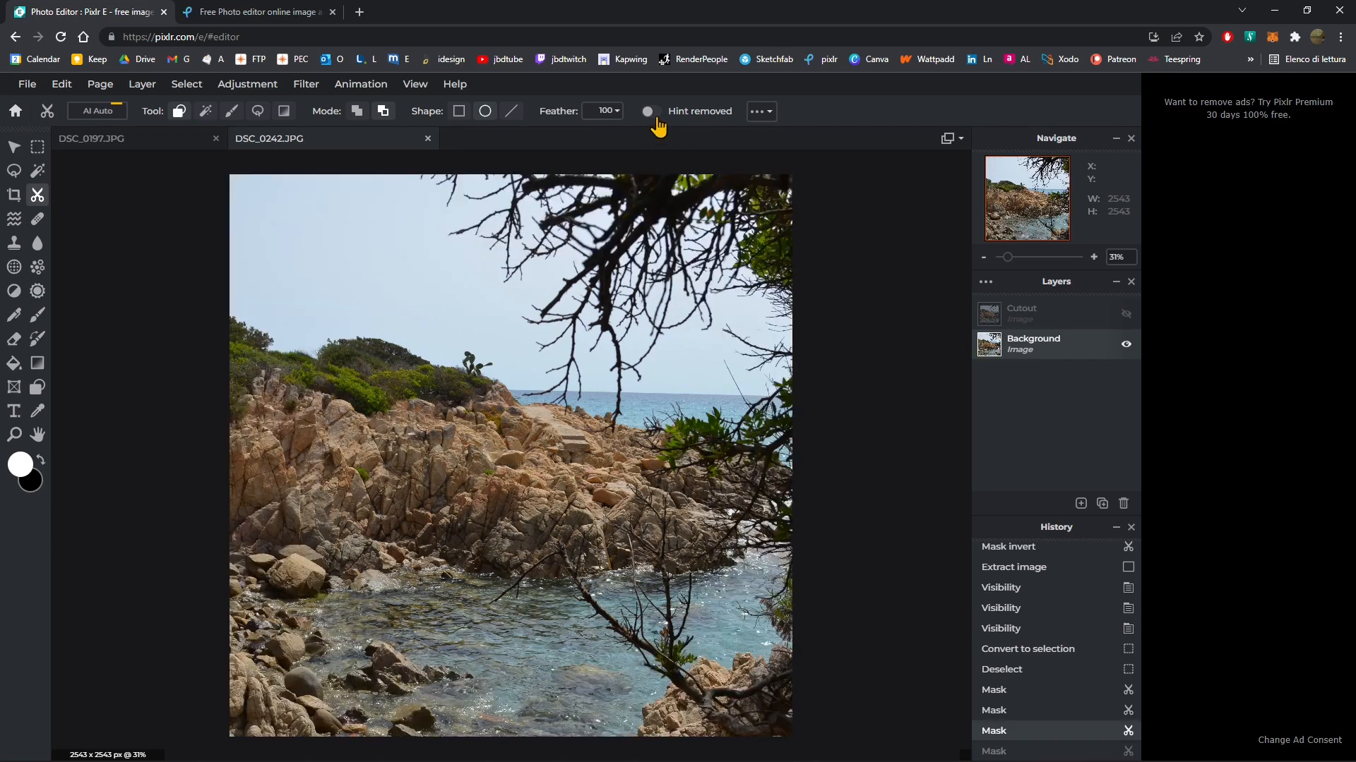
Mask a large feathered circle out of the middle of the photo, toggling Hint removed before and after.
left_click(685, 114)
left_click_drag(329, 242, 660, 397)
left_click_drag(641, 349, 641, 349)
left_click(658, 112)
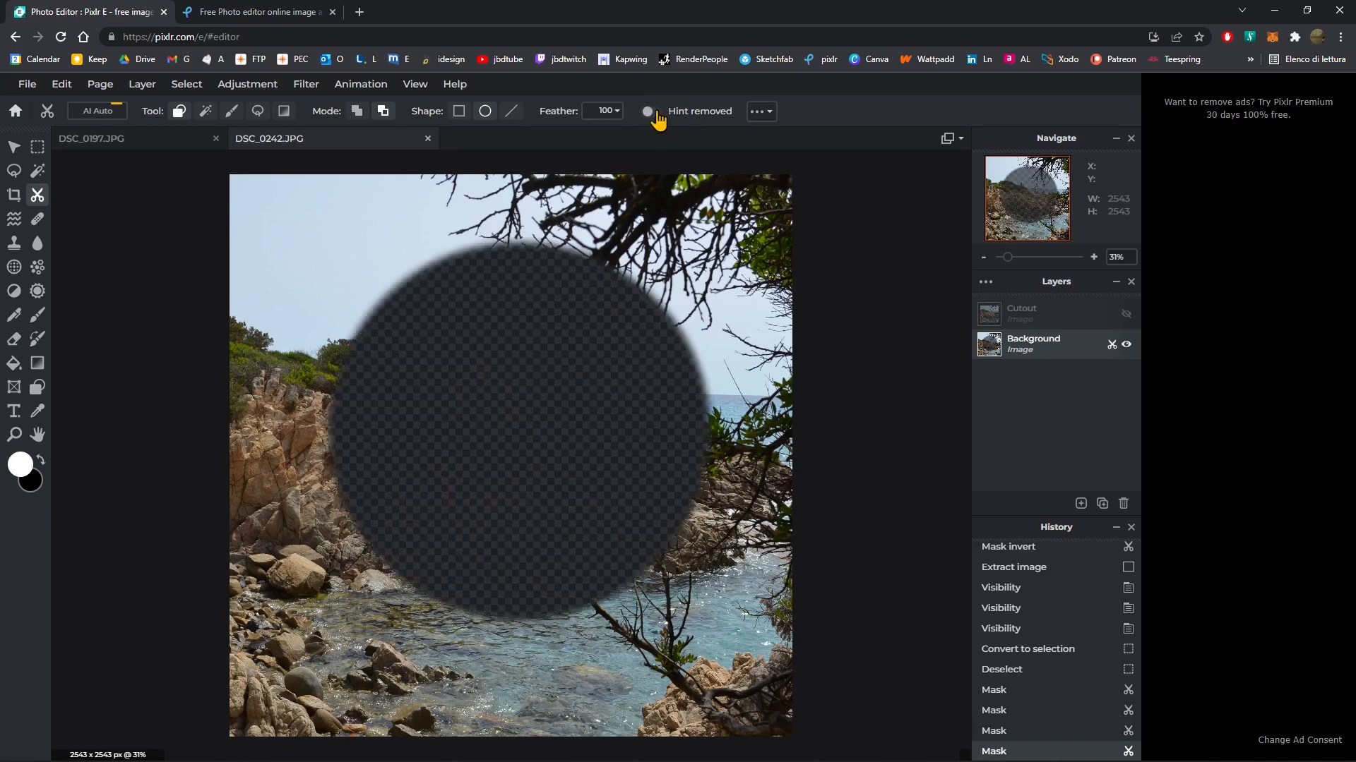
Compare the masked circle with the Hint removed option switched on and off several times.
left_click(655, 113)
left_click(655, 113)
left_click(656, 113)
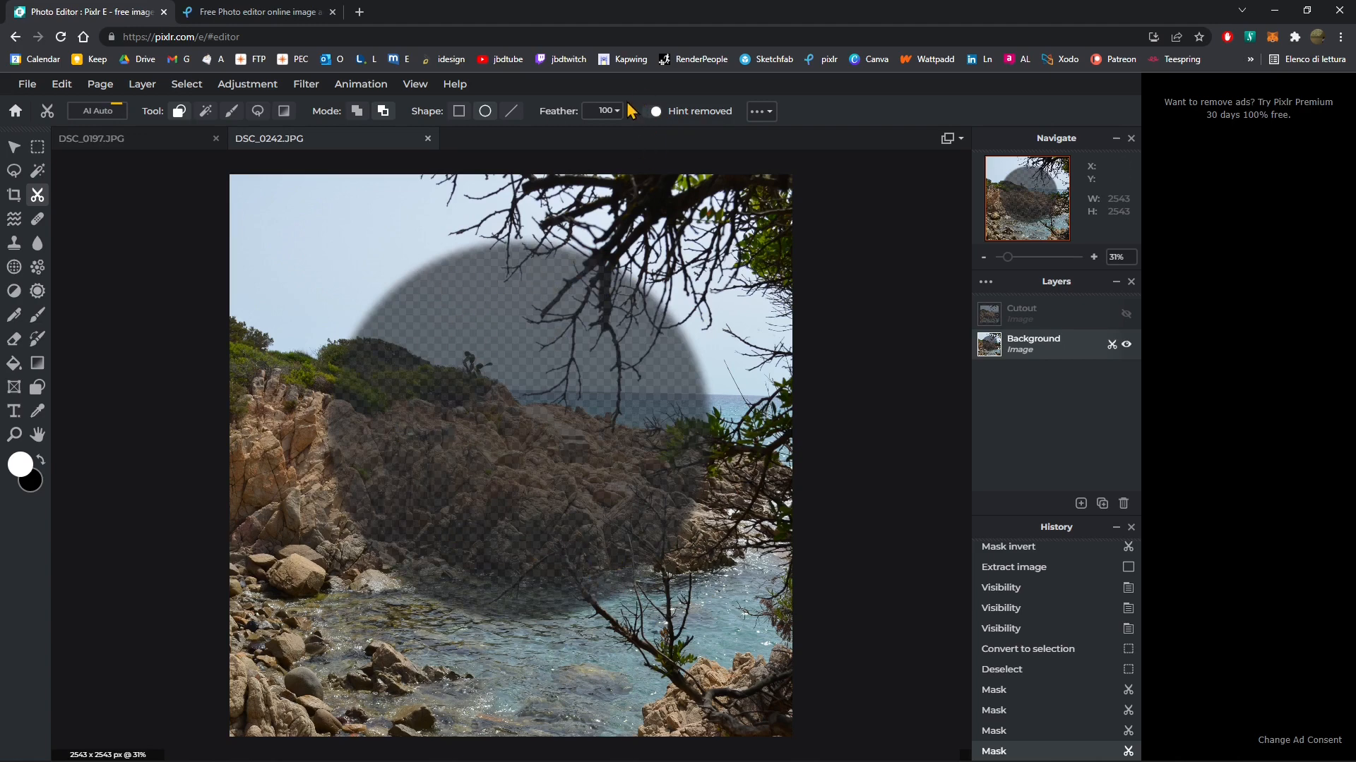
left_click(657, 115)
left_click(657, 115)
left_click(658, 115)
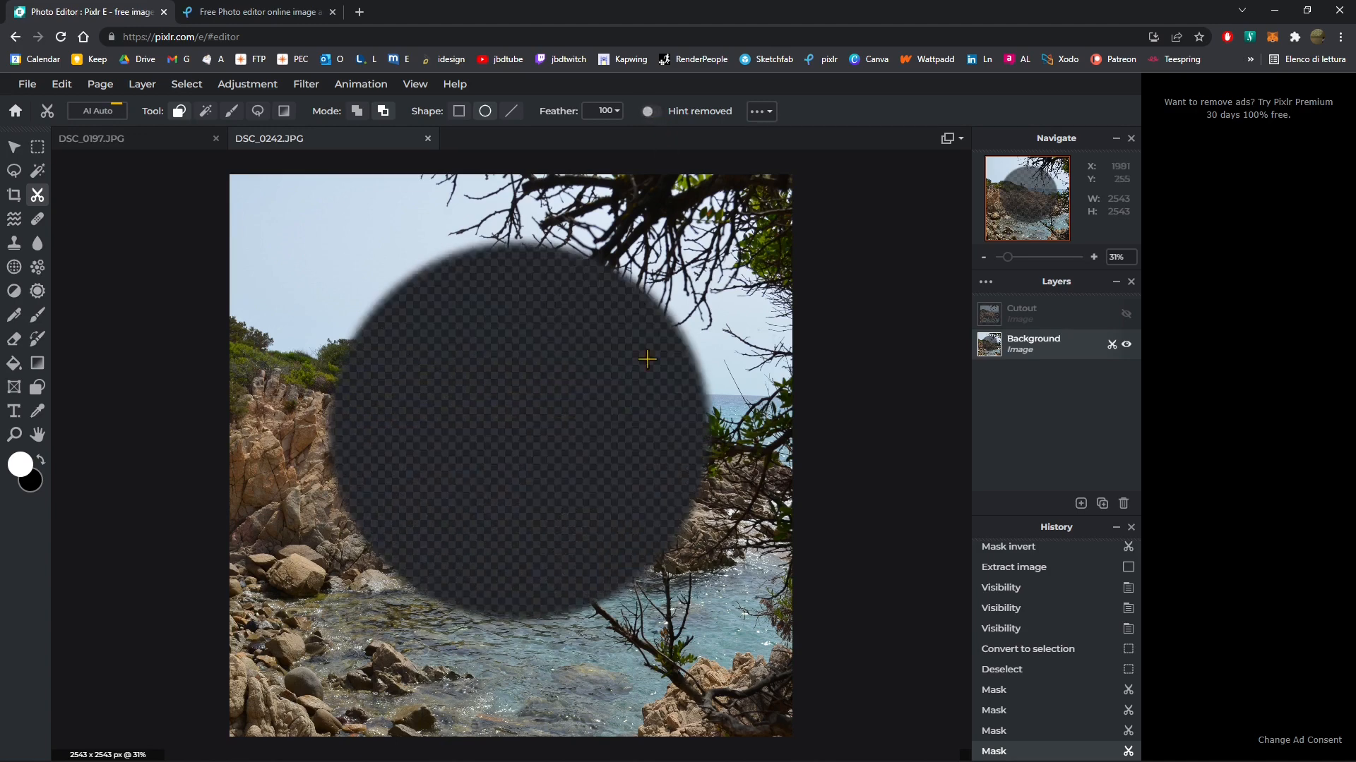
left_click(651, 112)
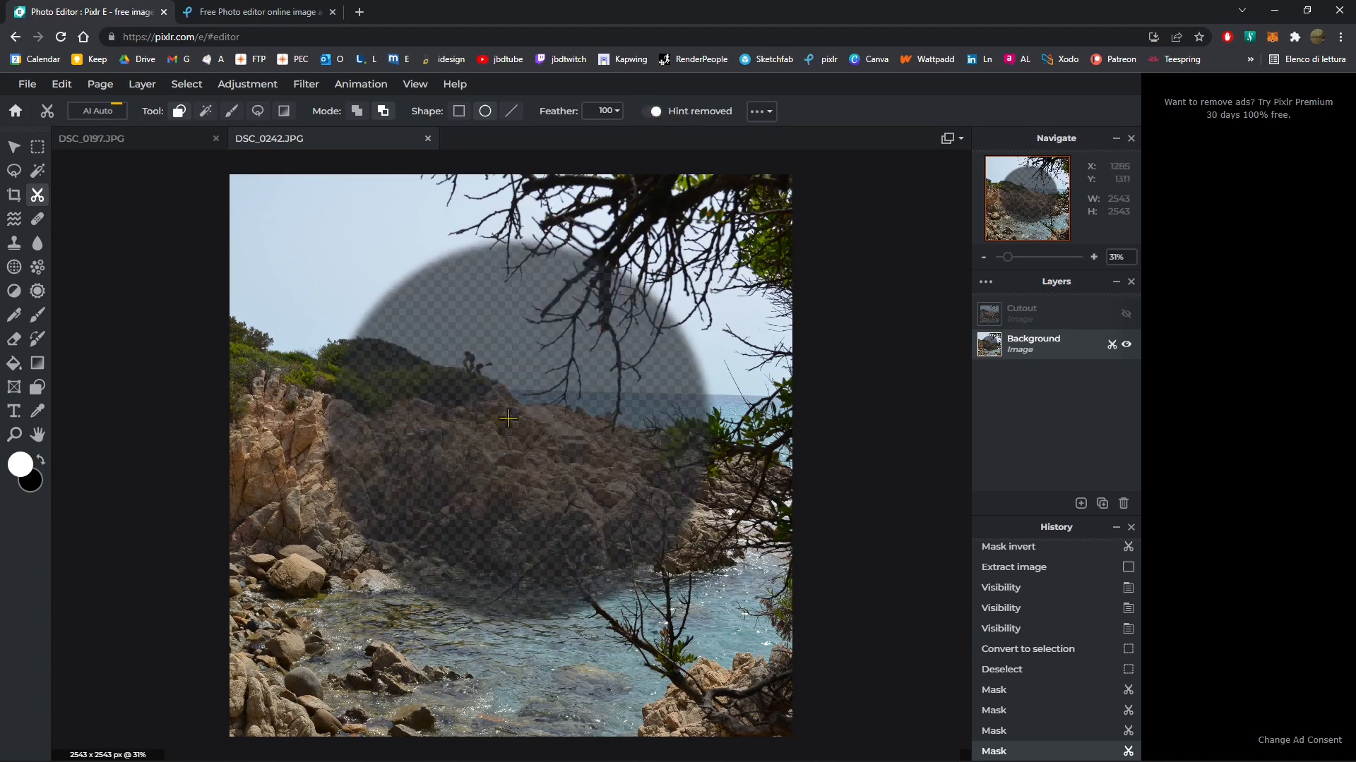
left_click(655, 113)
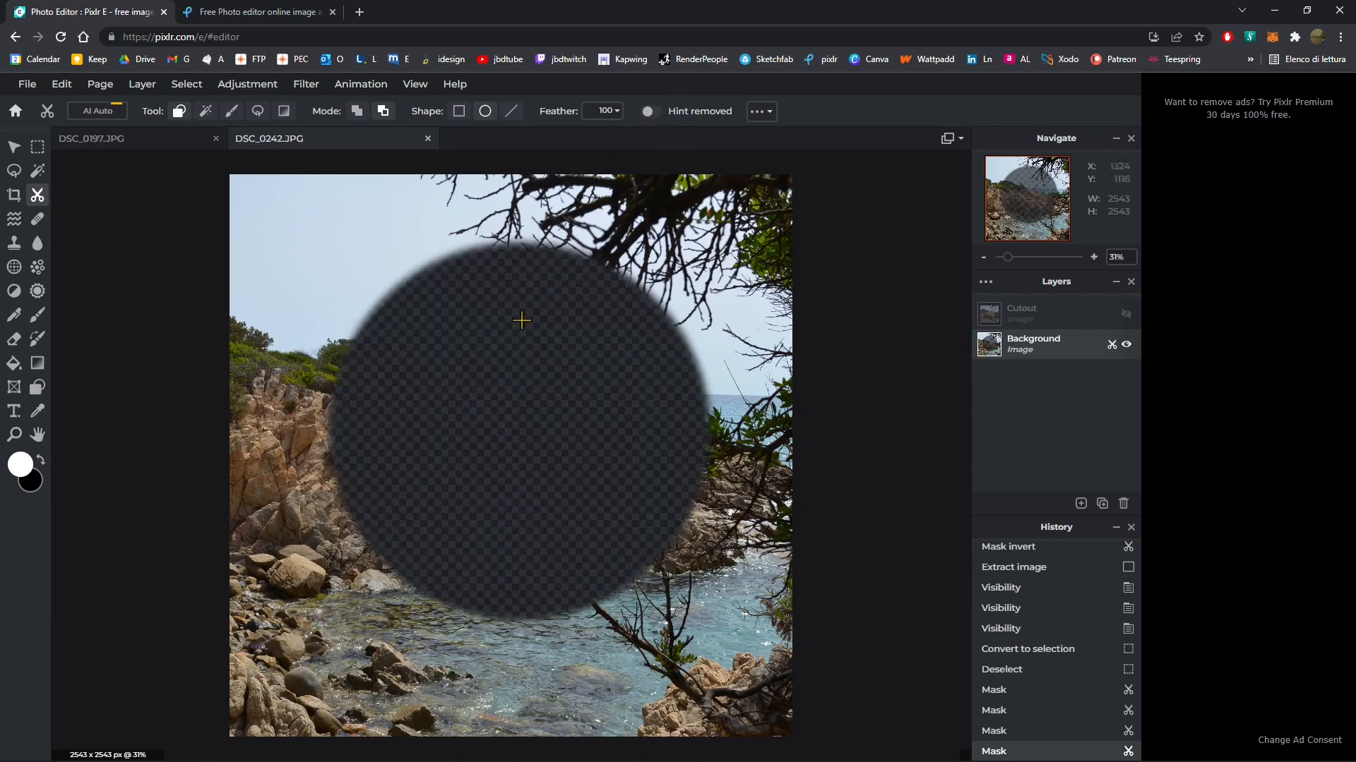
Turn on Hint removed and apply the circular mask to the Background layer.
left_click(646, 112)
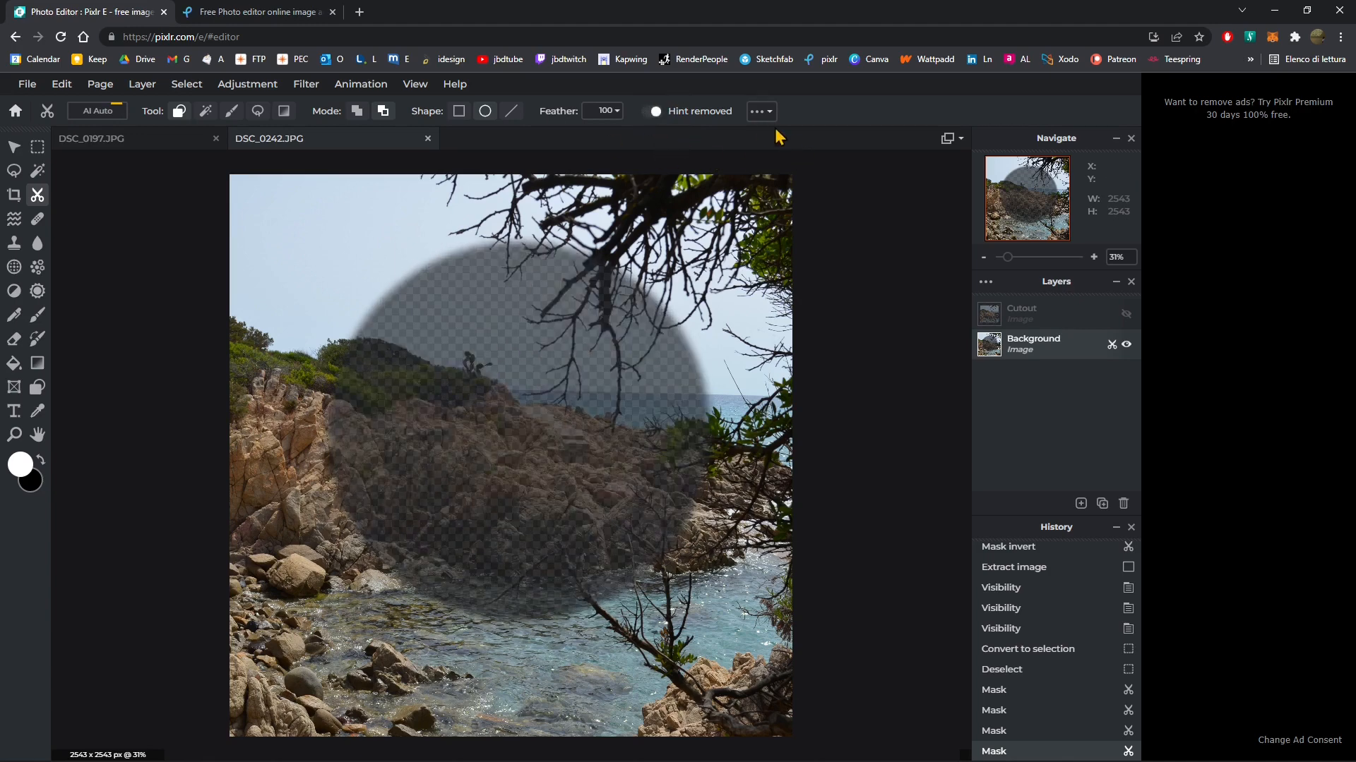
right_click(730, 241)
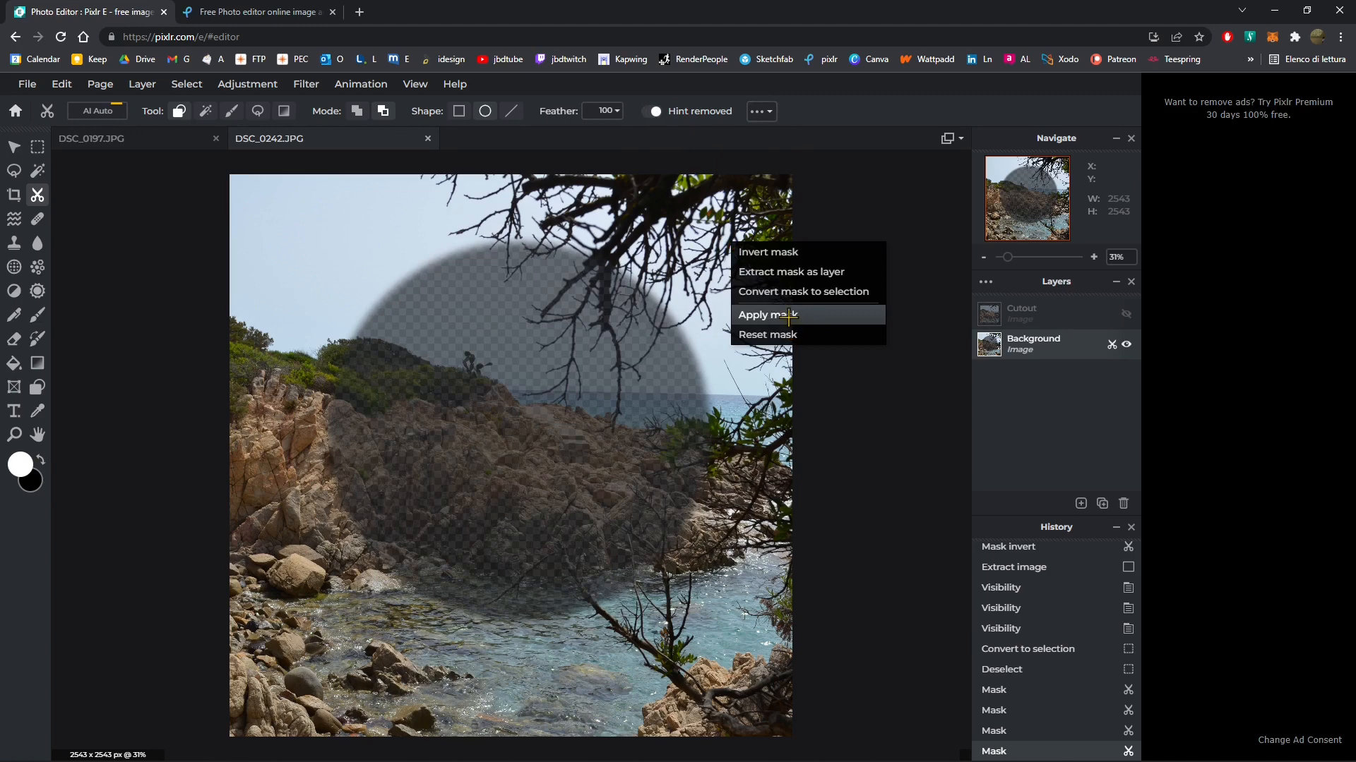
left_click(787, 315)
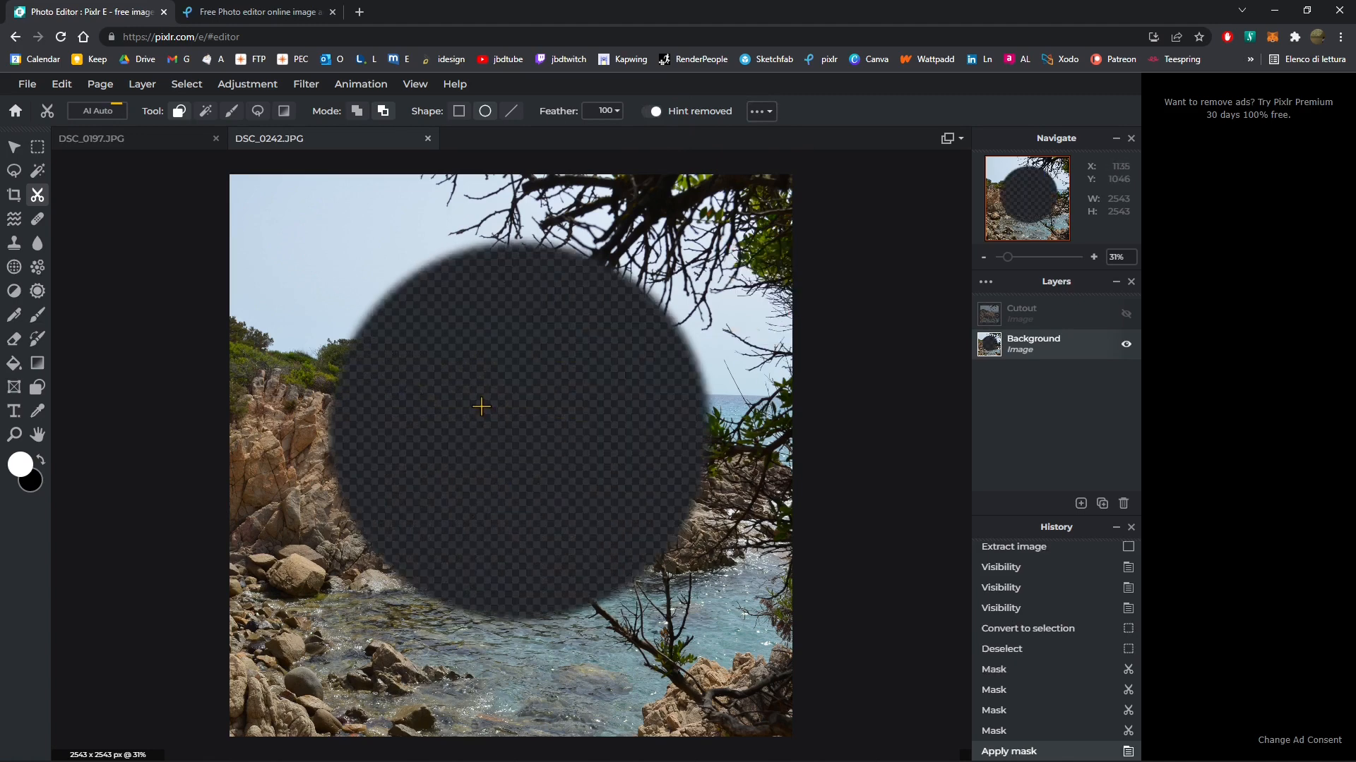
Turn off Hint removed and undo the applied mask and all circular masks, going back to the Deselect state in the history.
key("ctrl+z")
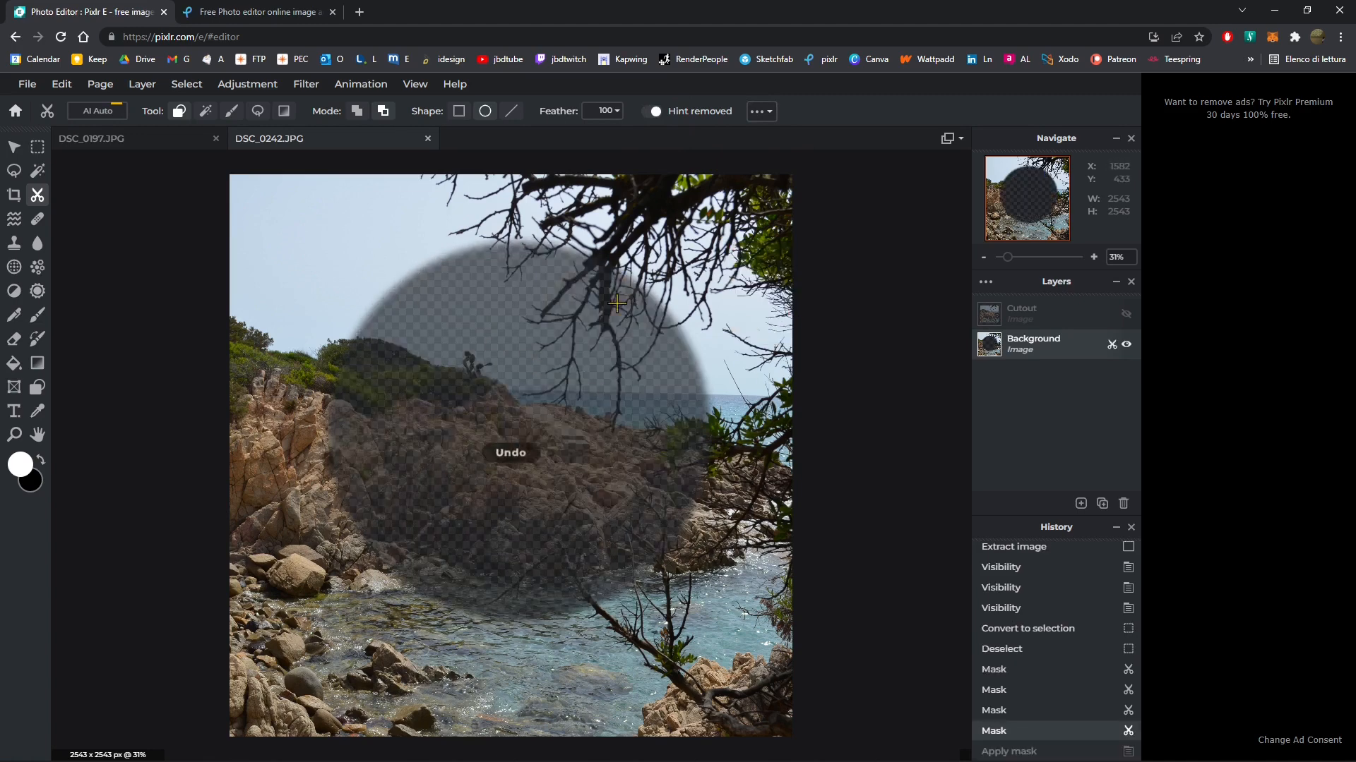
left_click(653, 111)
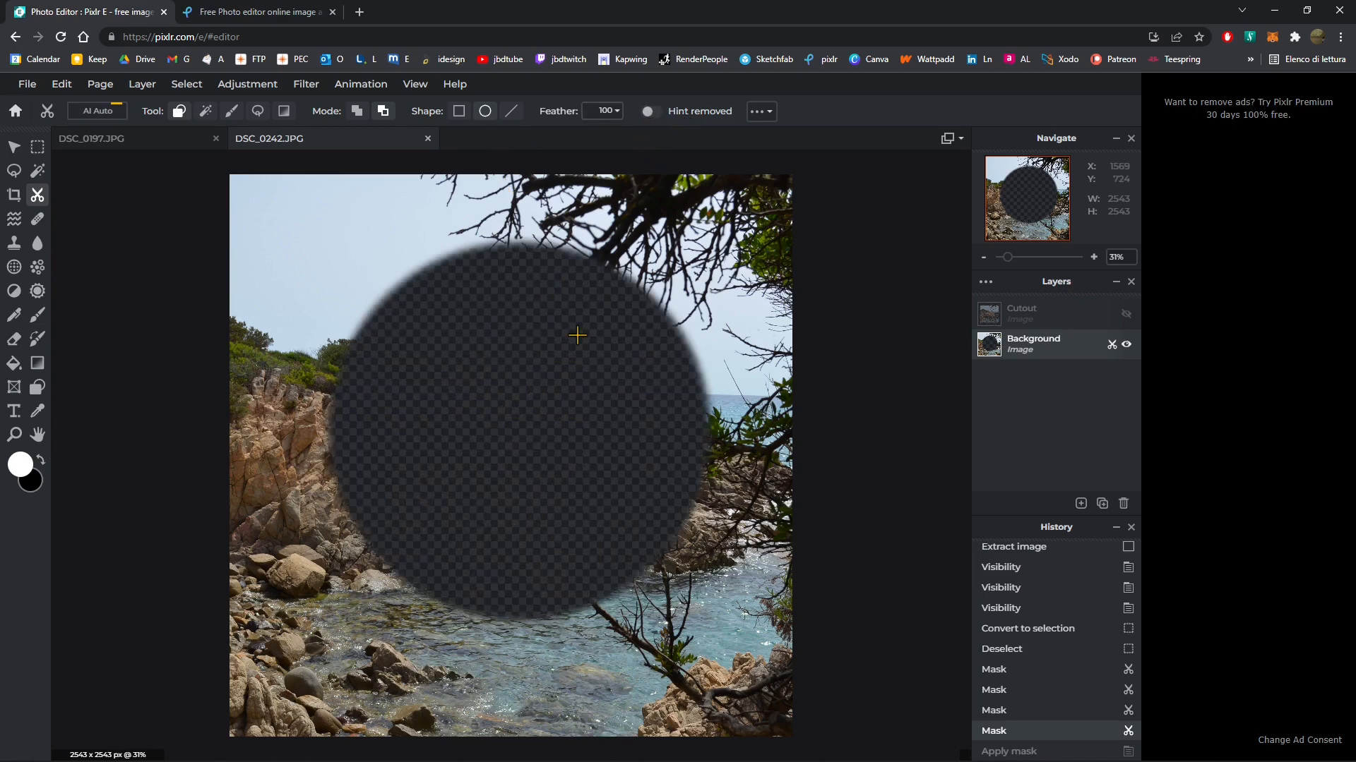
key("ctrl+z")
key("ctrl+z")
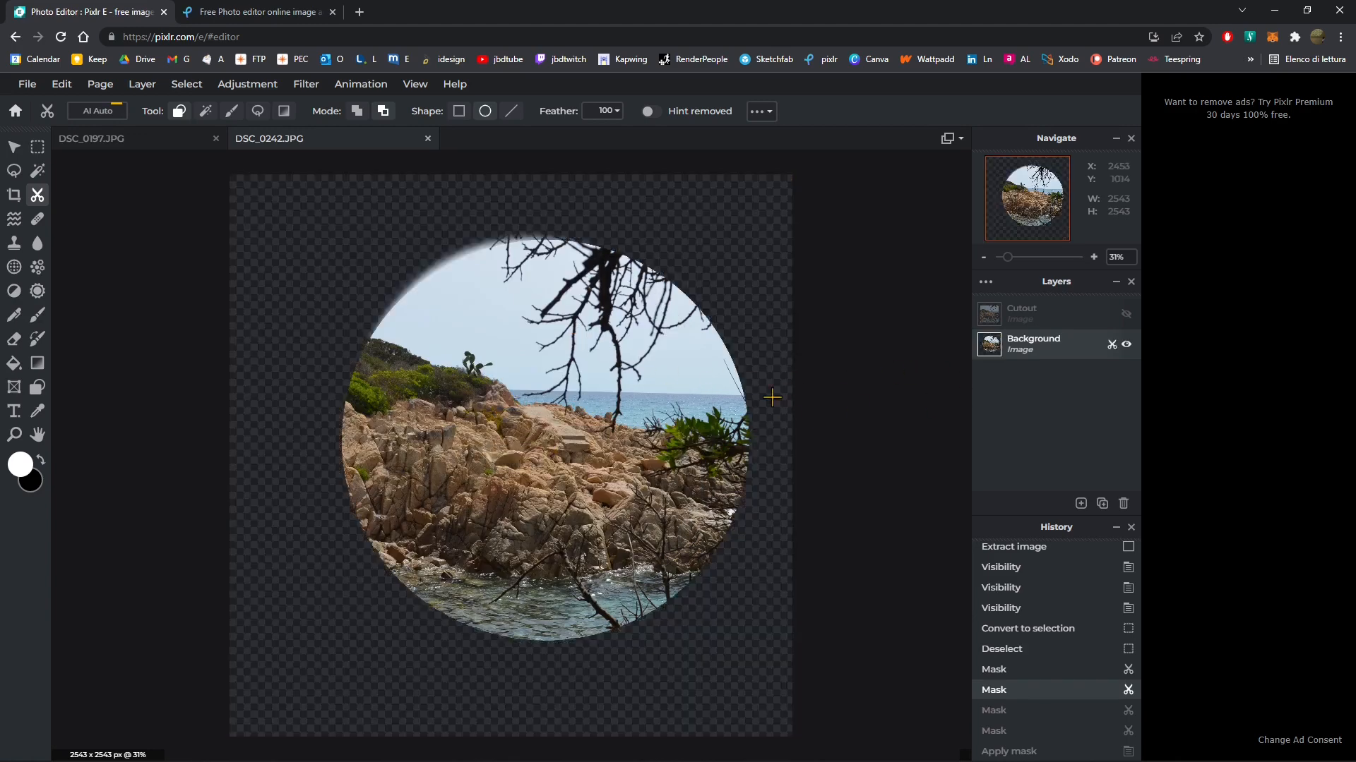
left_click(1027, 672)
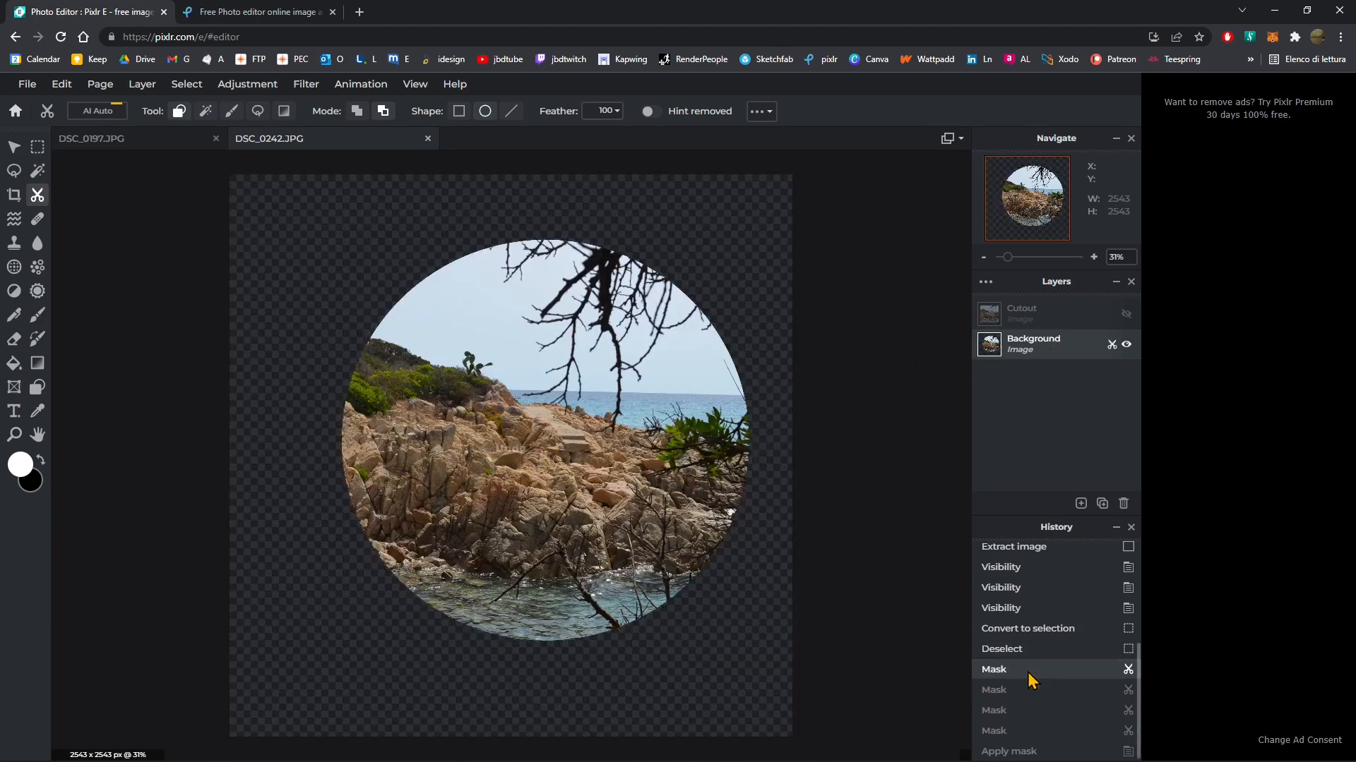
left_click(1032, 646)
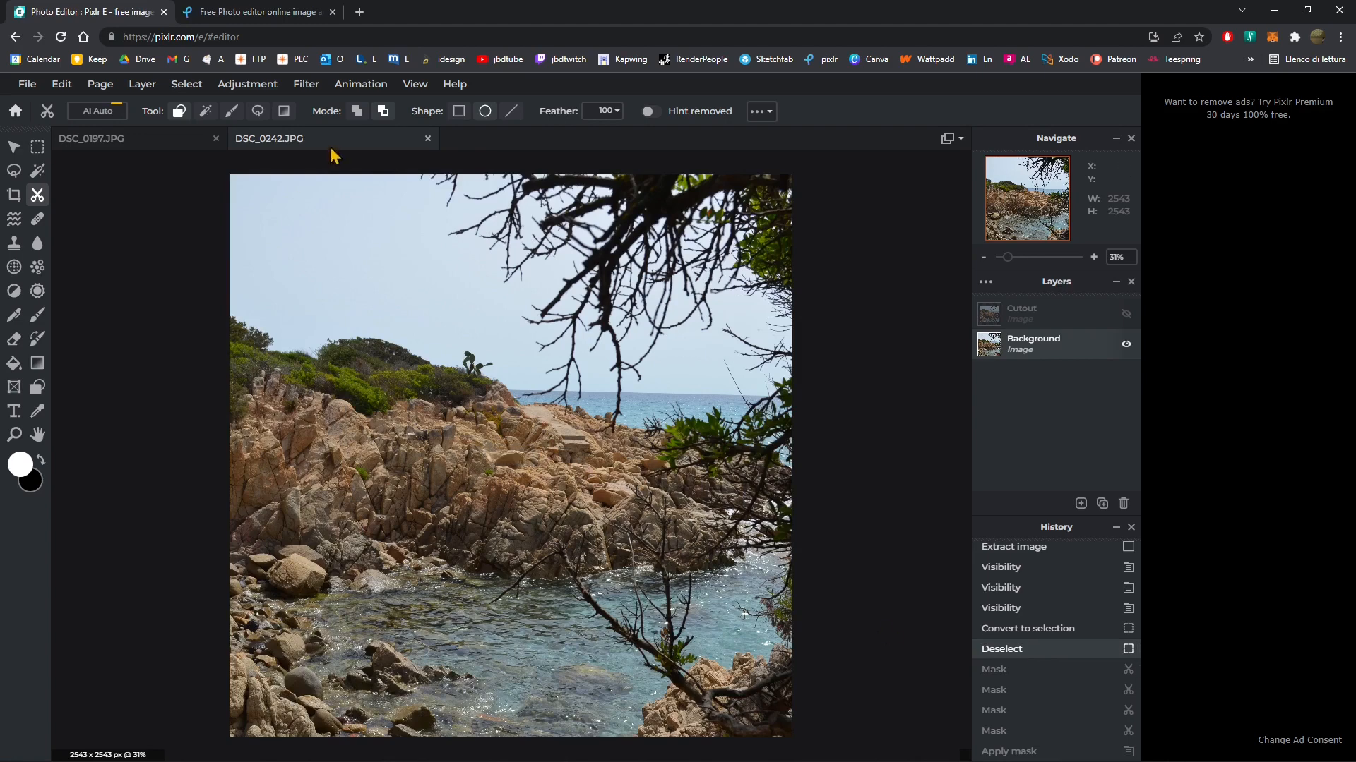
Mask out six feathered straight lines crossing the sky and rocks with the Cutout tool's line shape at feather 100.
left_click(510, 112)
mouse_move(319, 230)
left_mouse_down()
mouse_move(698, 637)
mouse_move(414, 273)
mouse_move(686, 596)
mouse_move(473, 367)
left_mouse_up()
left_click_drag(422, 272, 621, 297)
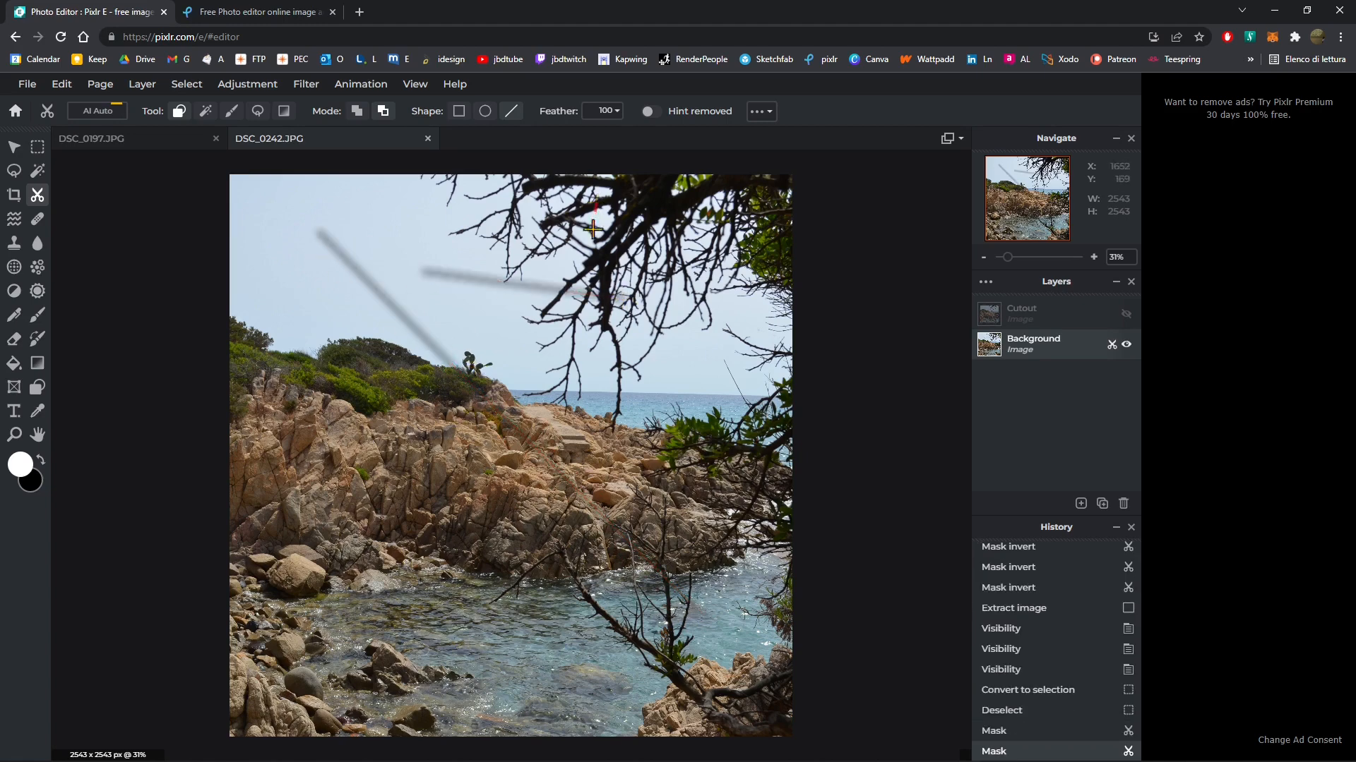
left_click_drag(593, 229, 446, 573)
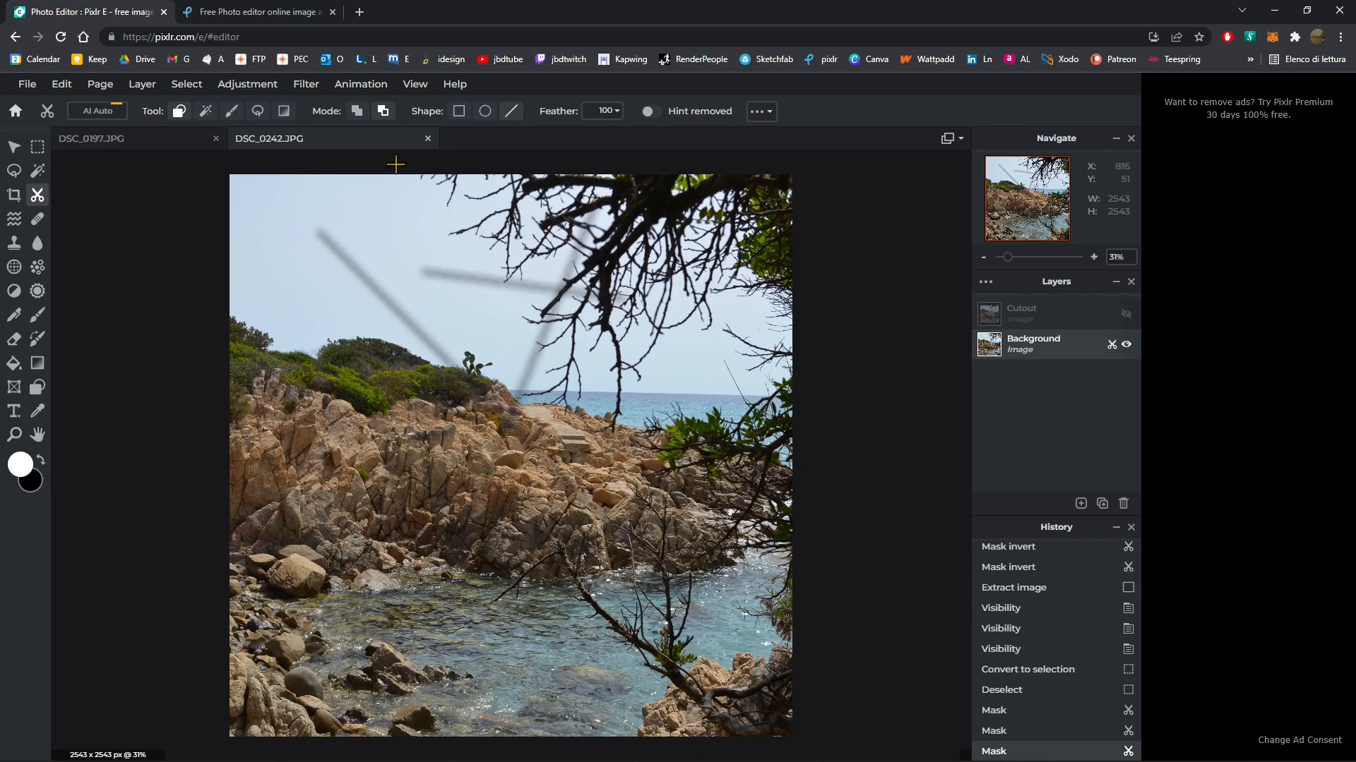
left_click_drag(389, 338, 534, 206)
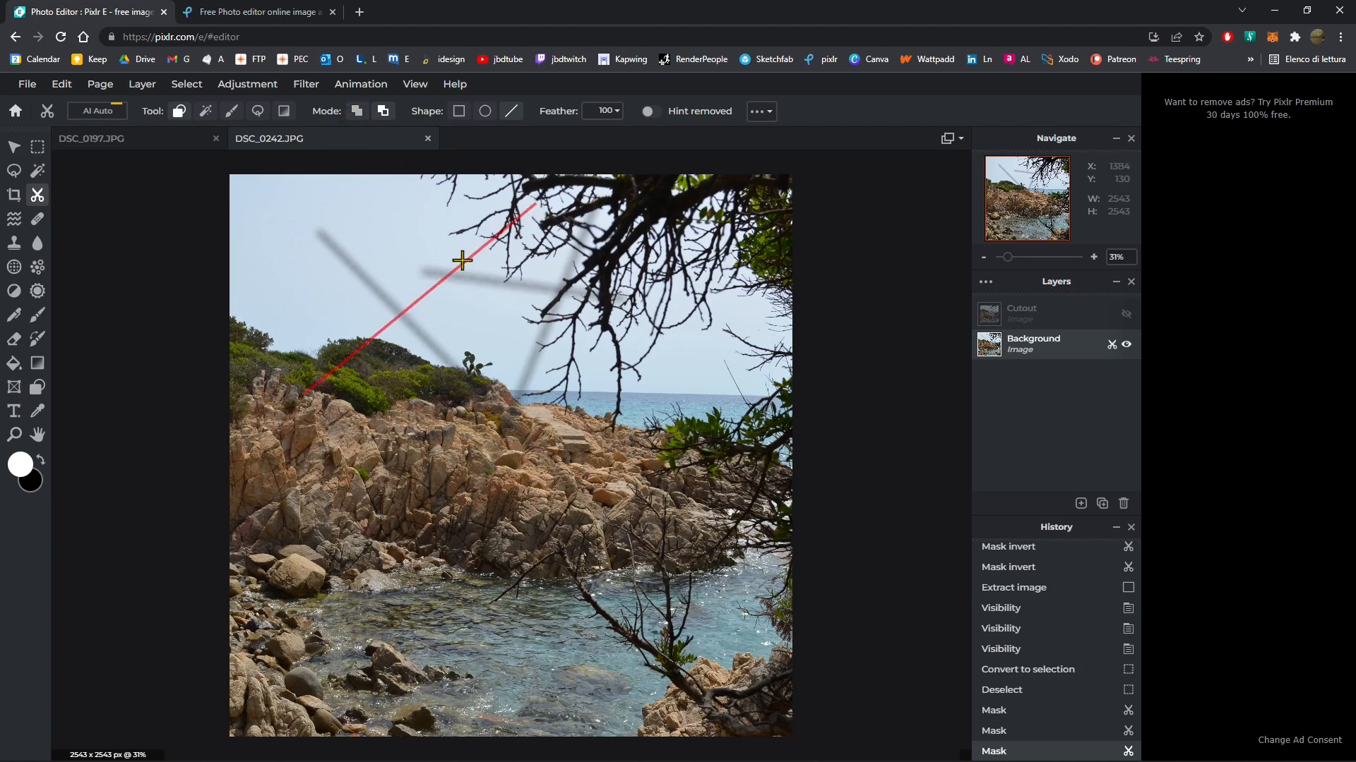
mouse_move(446, 208)
left_mouse_down()
mouse_move(658, 373)
mouse_move(650, 417)
left_mouse_up()
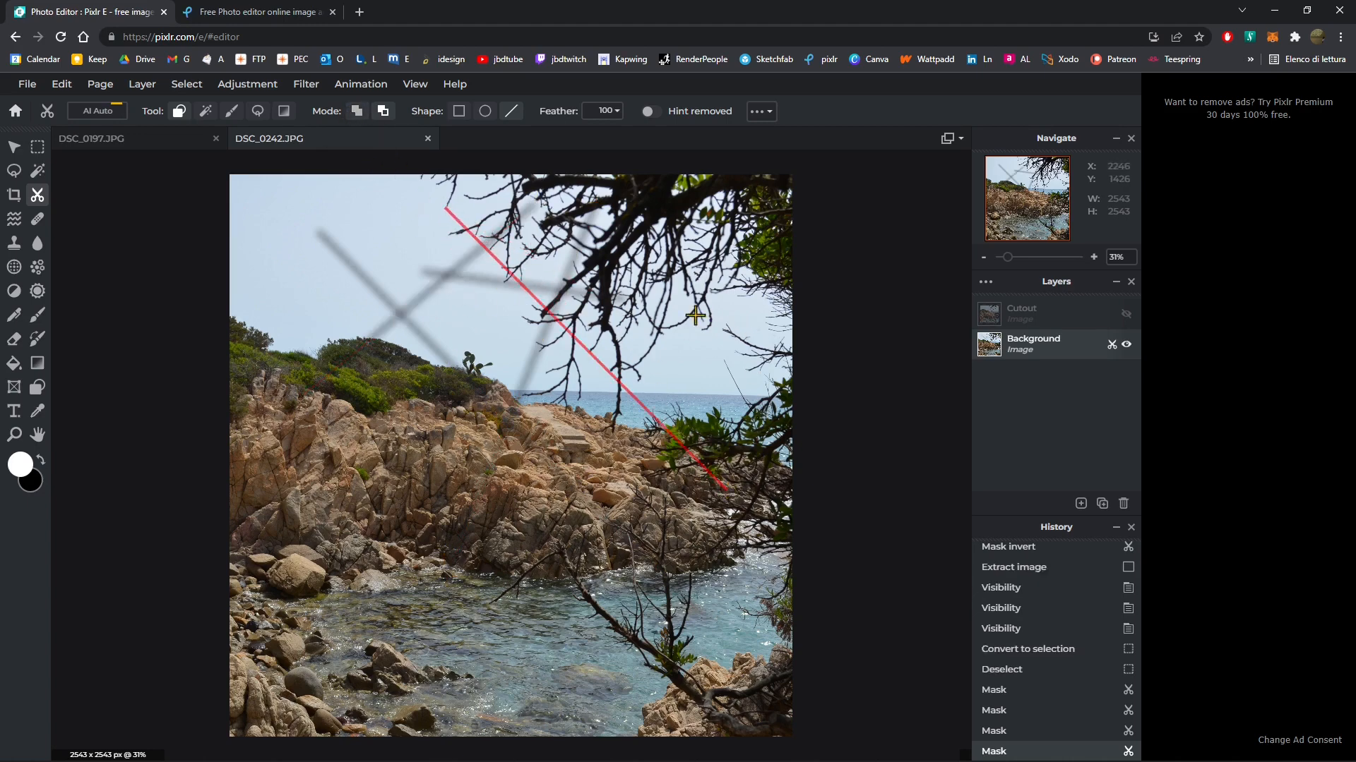
mouse_move(724, 345)
left_mouse_down()
mouse_move(285, 593)
mouse_move(518, 477)
mouse_move(504, 471)
left_mouse_up()
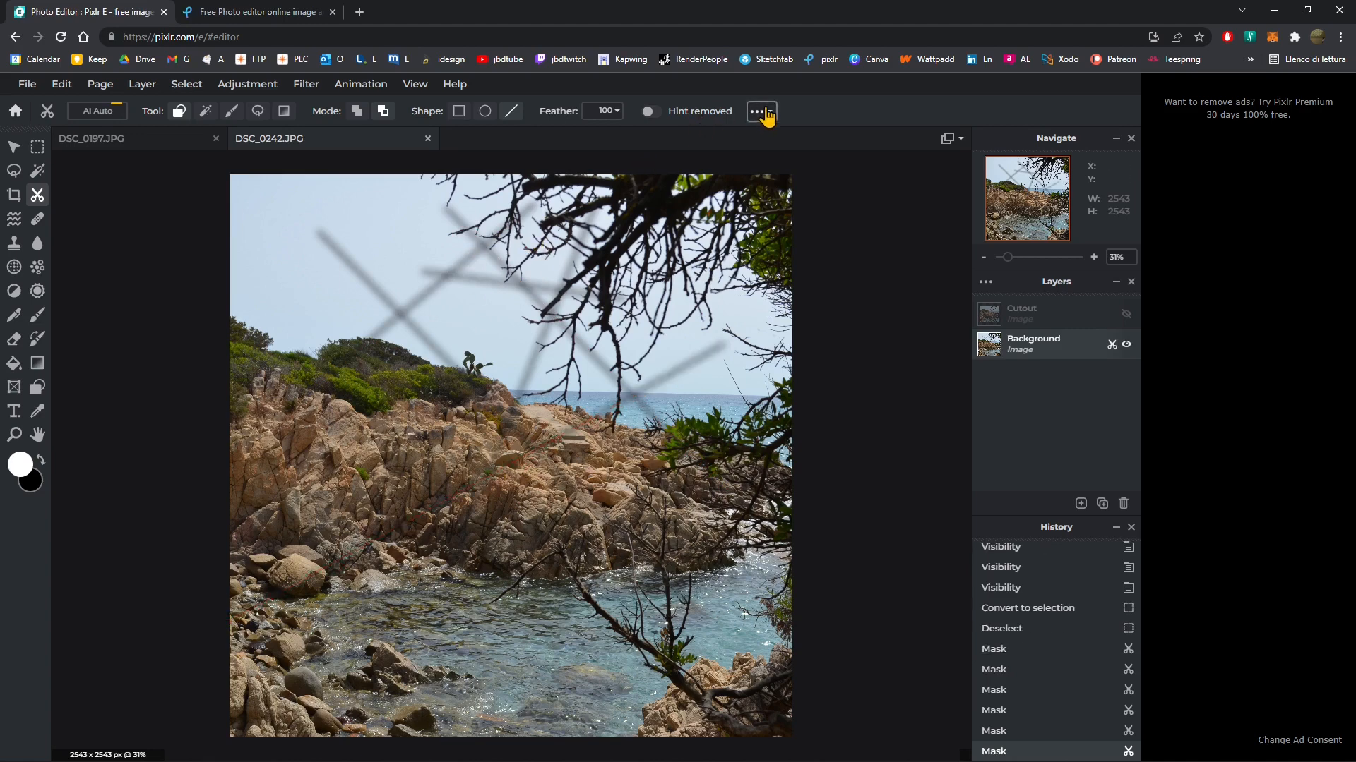
Invert the line mask on the Background layer twice and convert it to a selection.
right_click(648, 275)
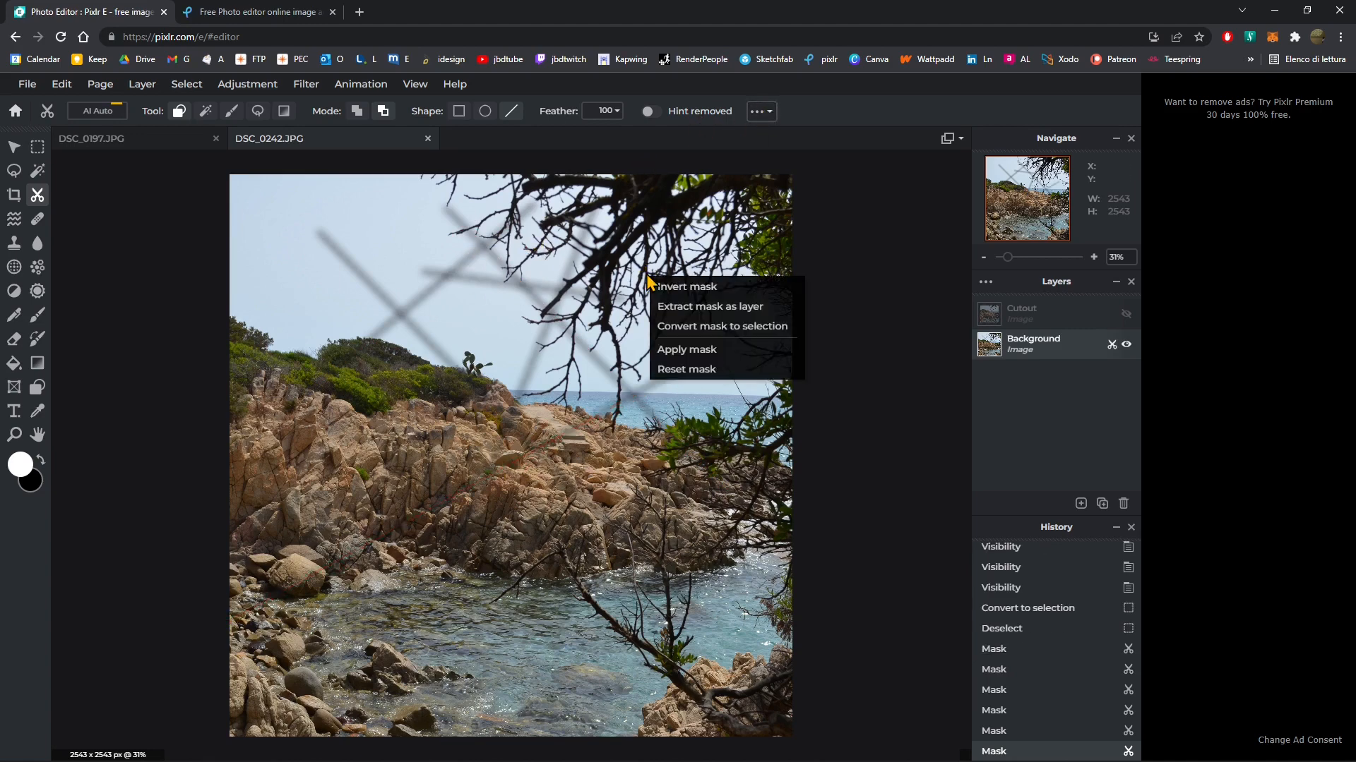
left_click(698, 291)
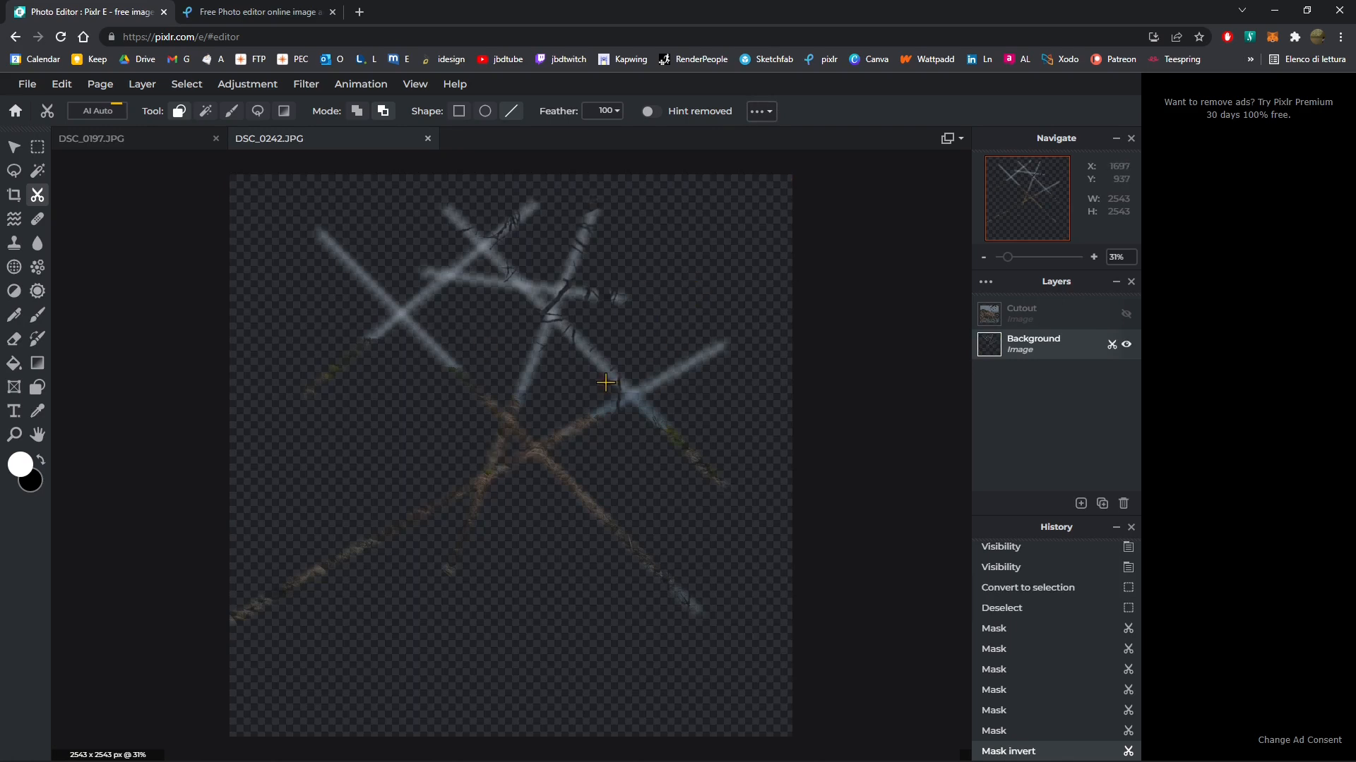
left_click(760, 113)
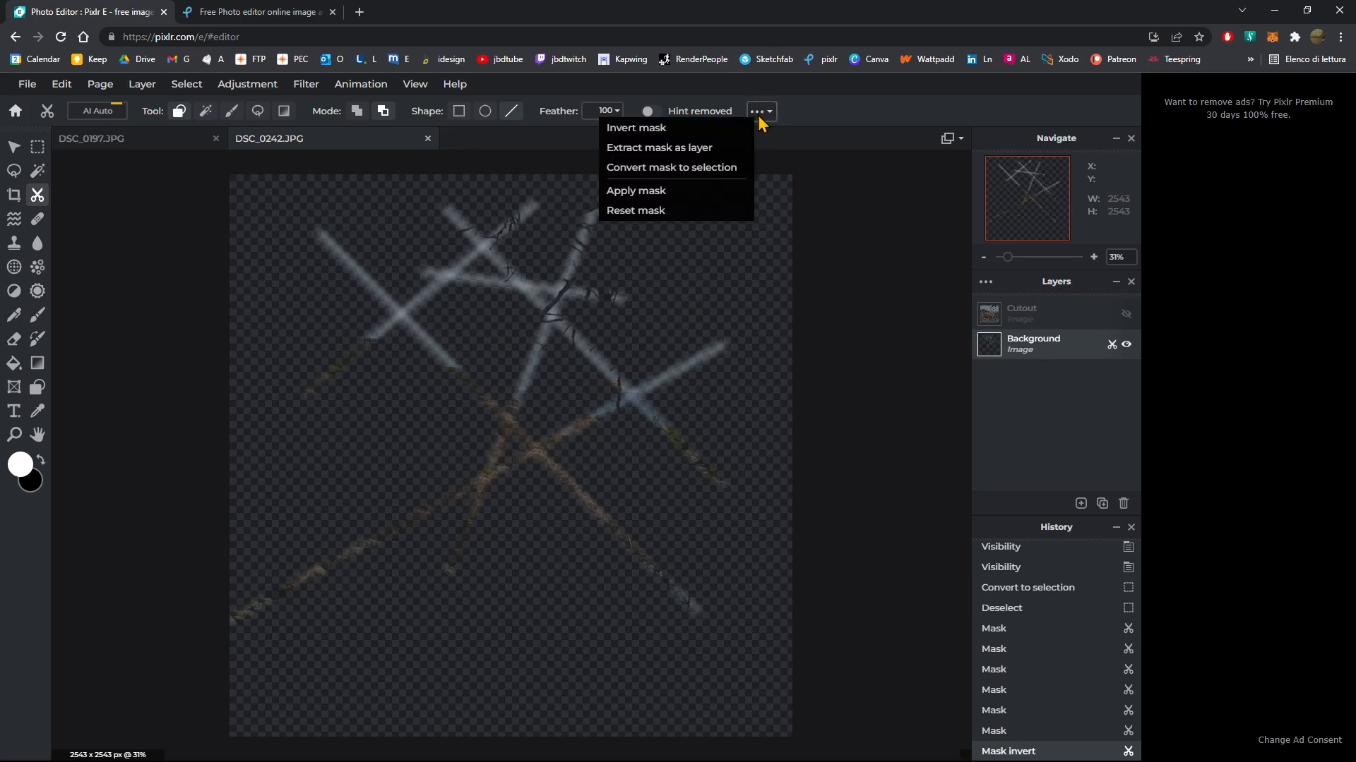
left_click(662, 134)
left_click(761, 110)
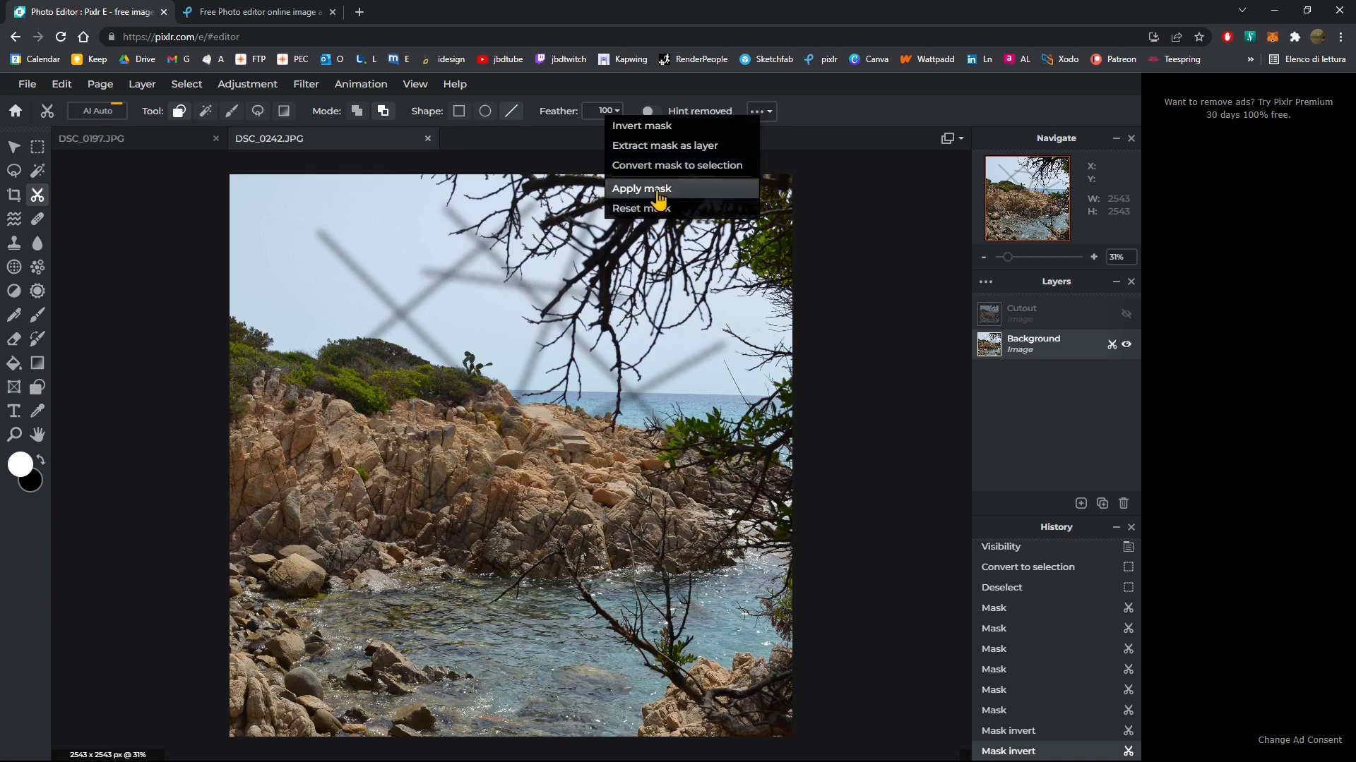
left_click(661, 167)
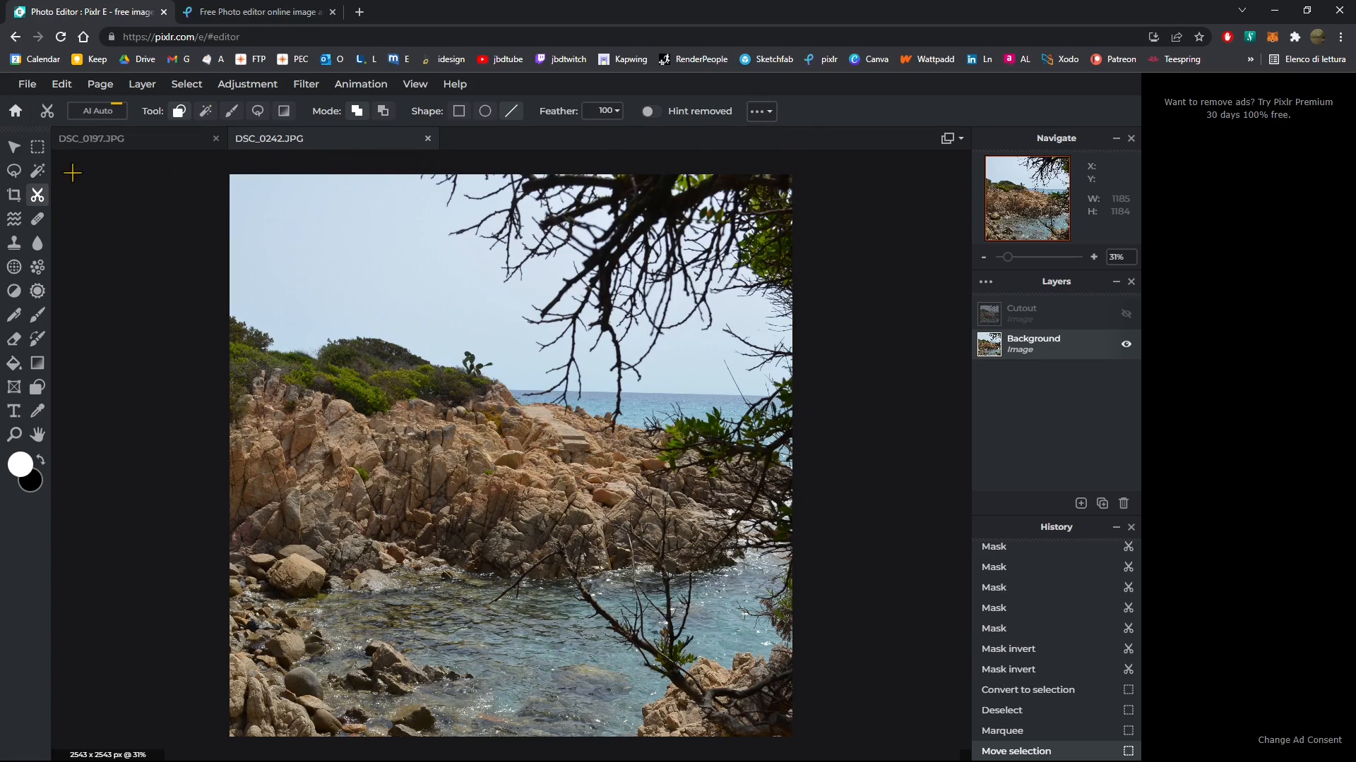
Clear the current marquee selection and try a circular one about 1681 px wide over the coast, moving it slightly and deselecting it.
left_click(37, 146)
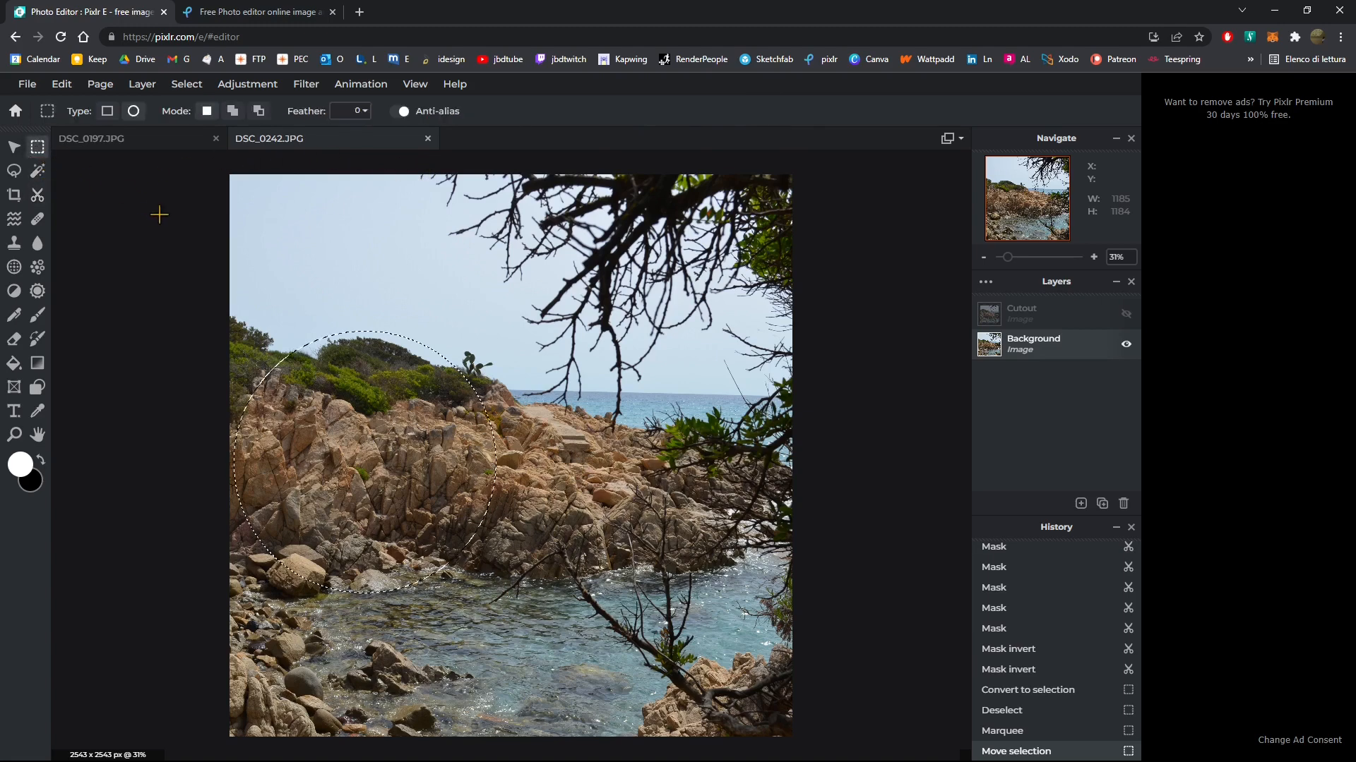
left_click(328, 320)
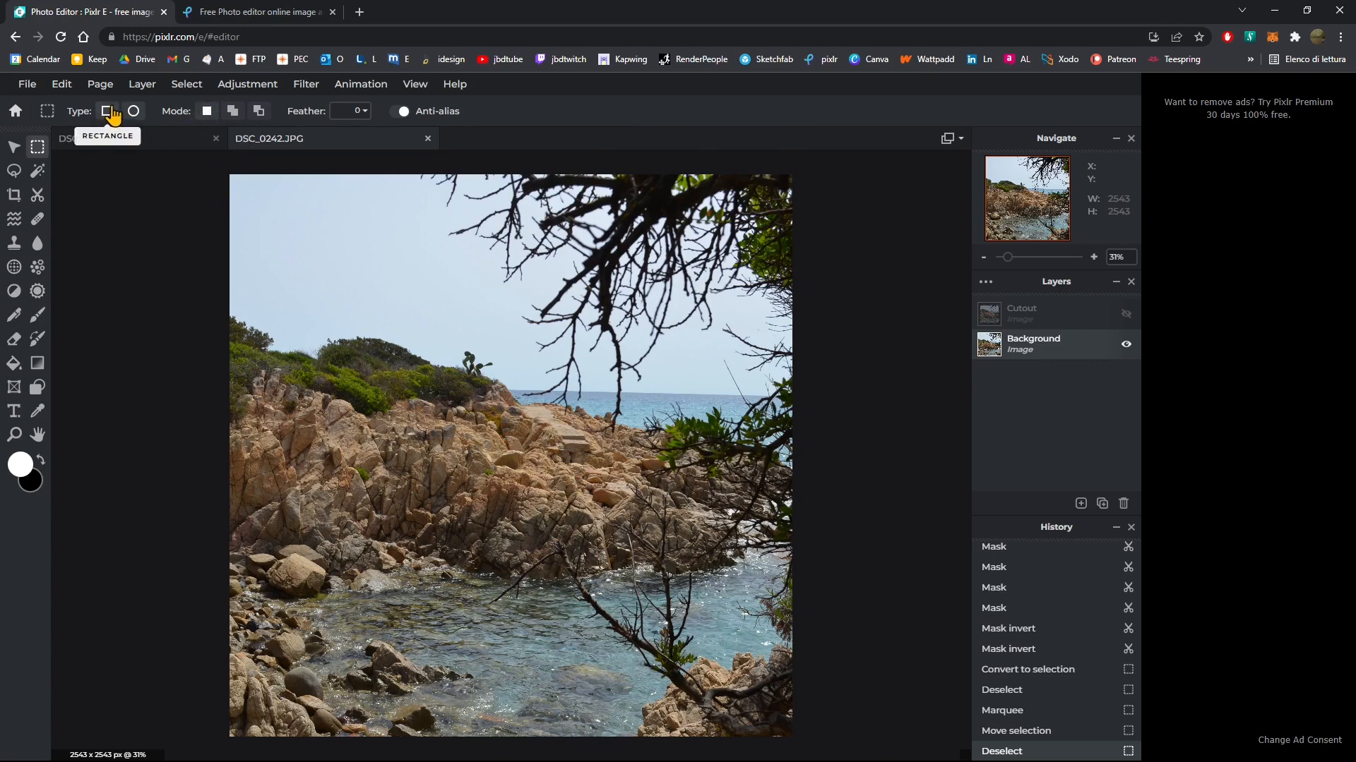
left_click(233, 113)
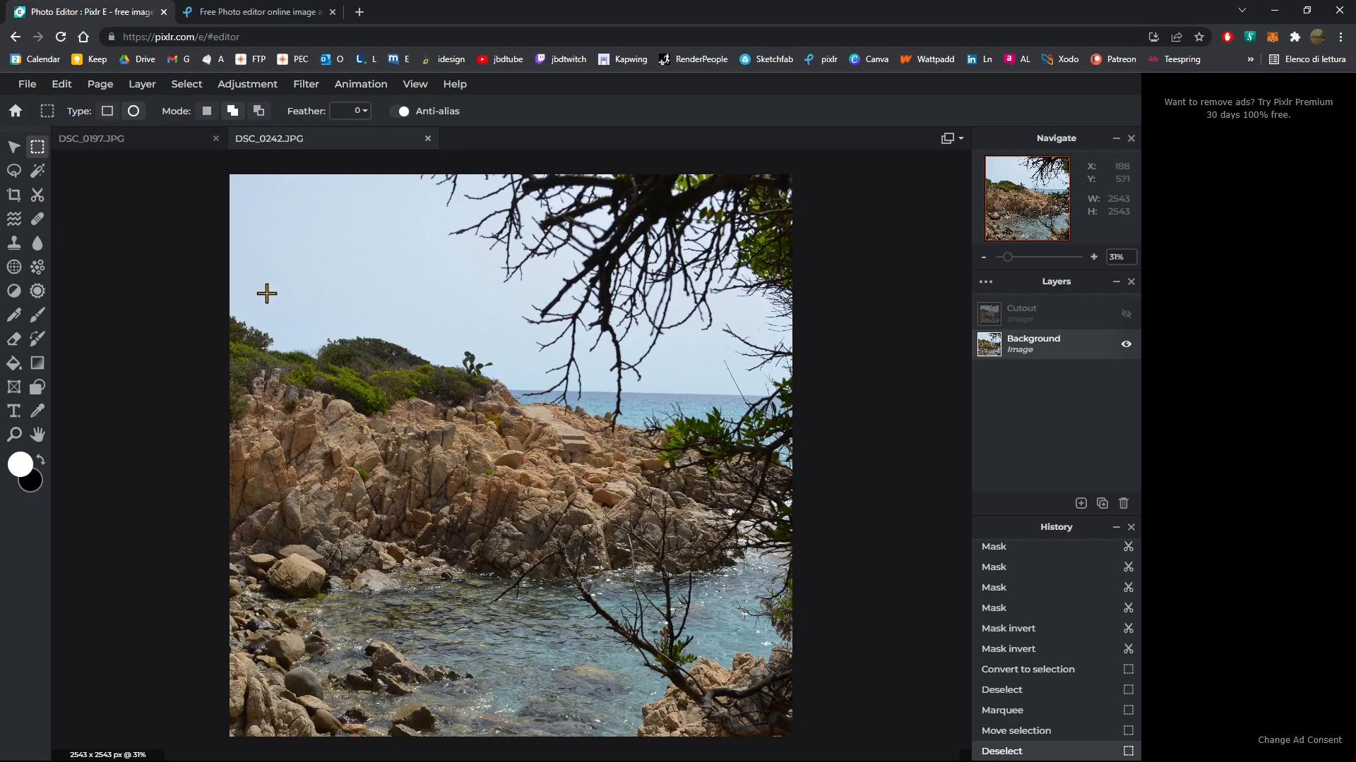
left_click_drag(254, 266, 603, 670)
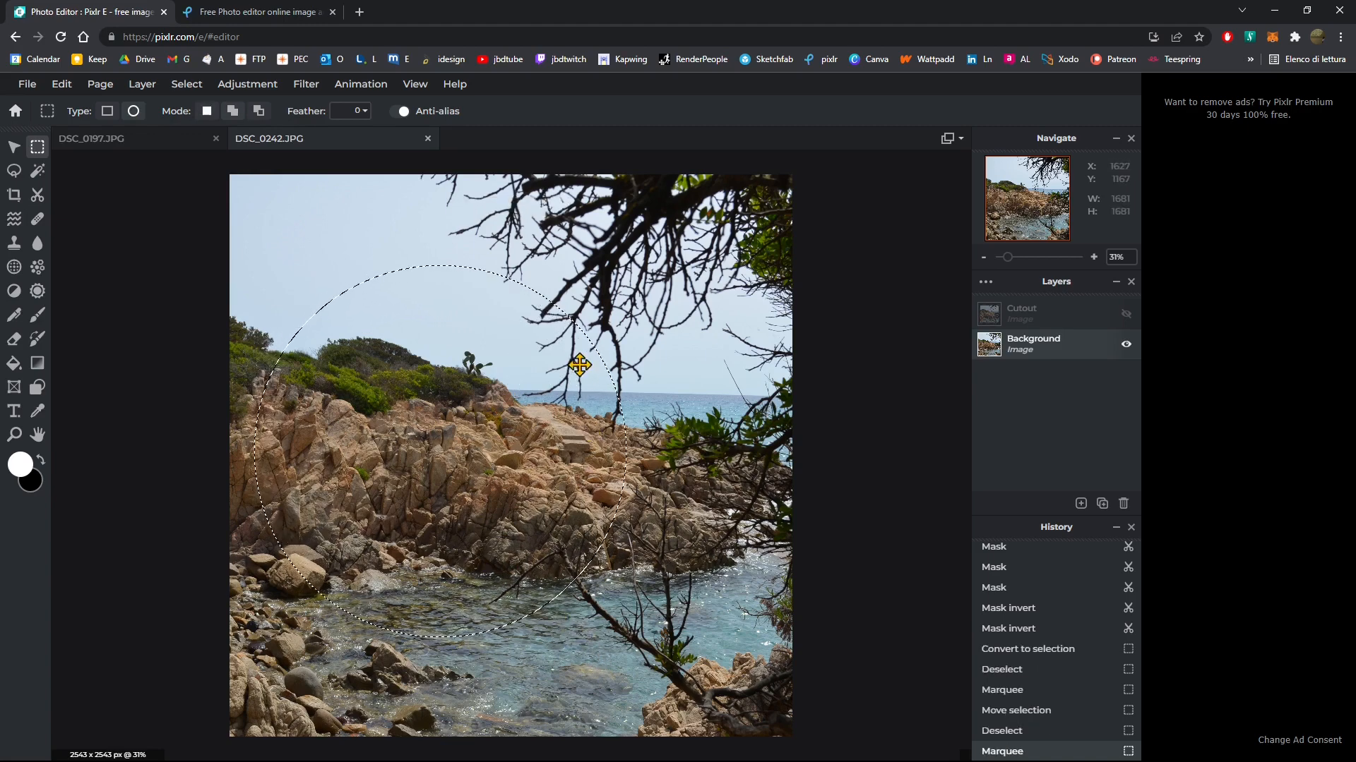
left_click_drag(578, 335, 559, 332)
left_click(278, 232)
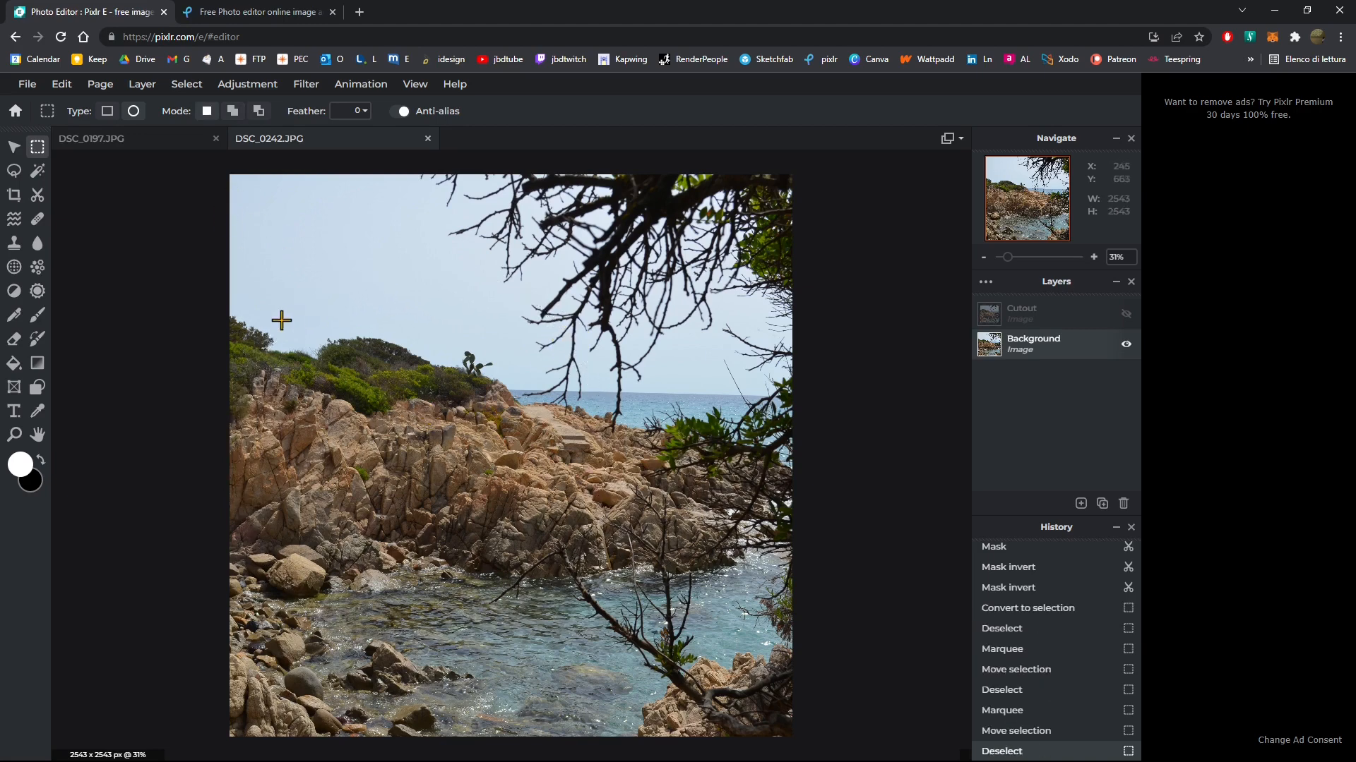
Select two overlapping circles side by side over the coast, adding one to the other, and convert the combined selection to a mask.
left_click_drag(243, 288, 536, 601)
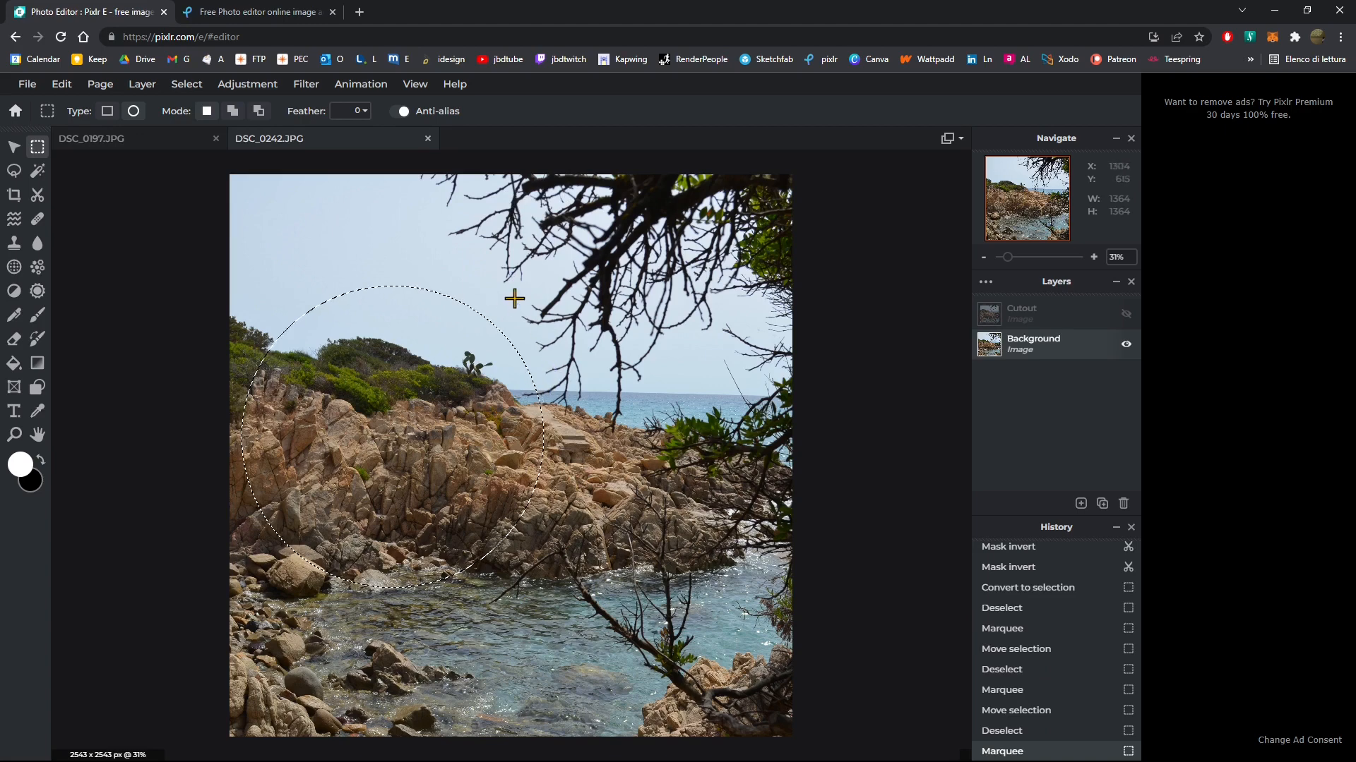
left_click_drag(507, 288, 676, 623)
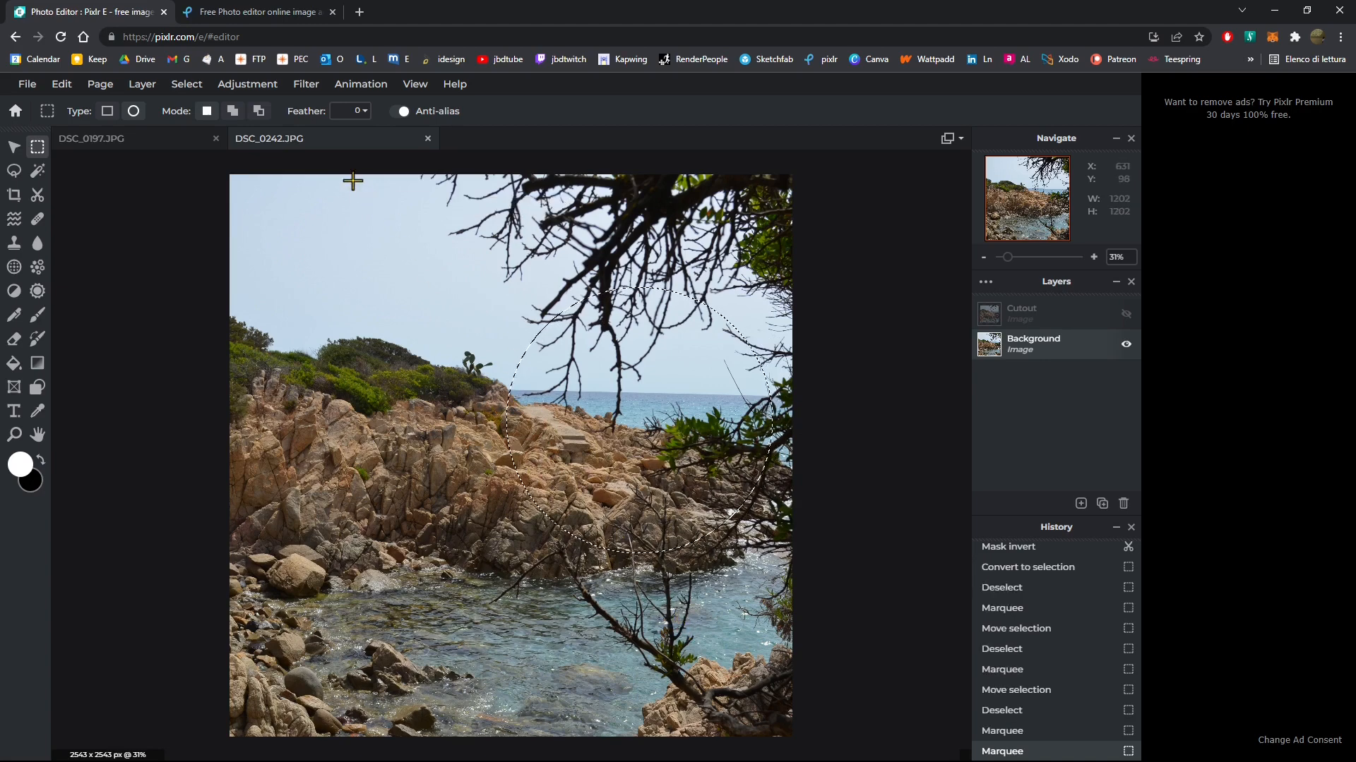
left_click(232, 110)
left_click_drag(526, 291, 265, 569)
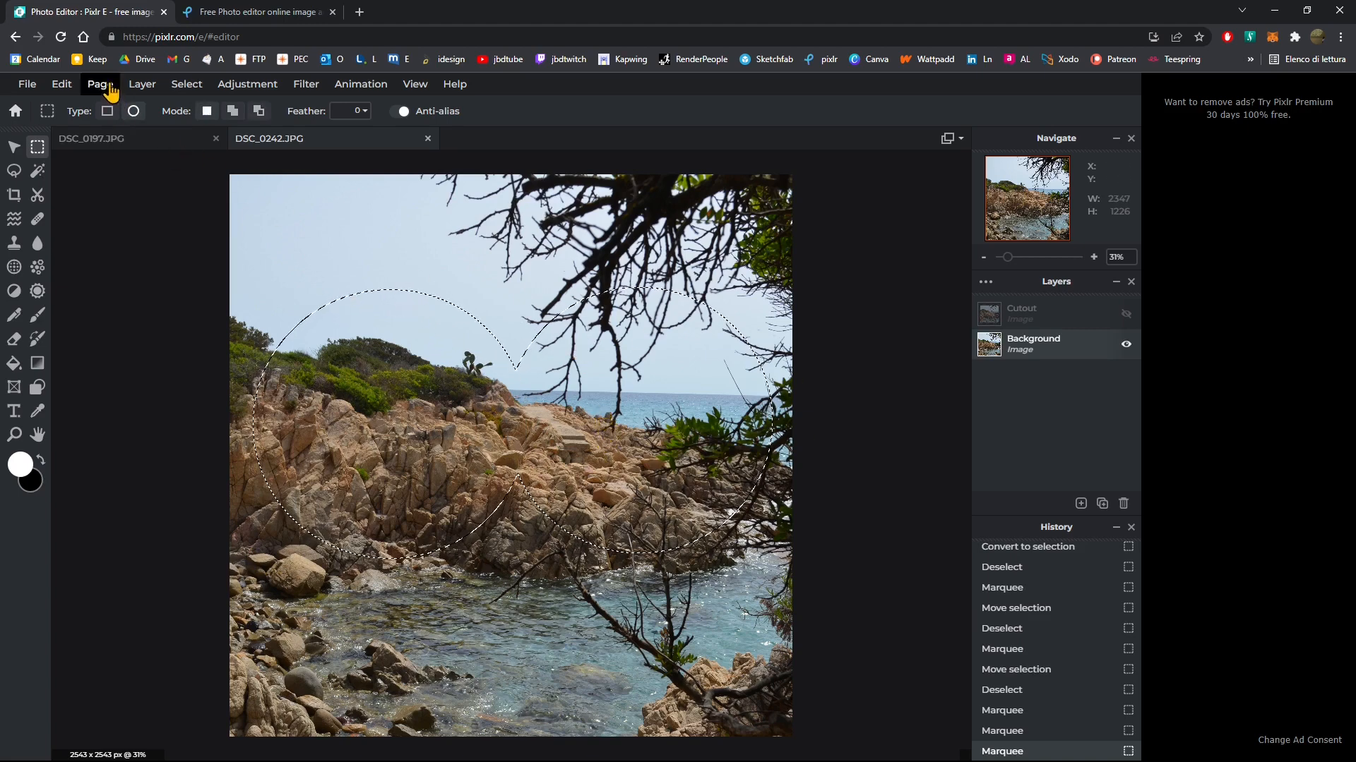
left_click(186, 87)
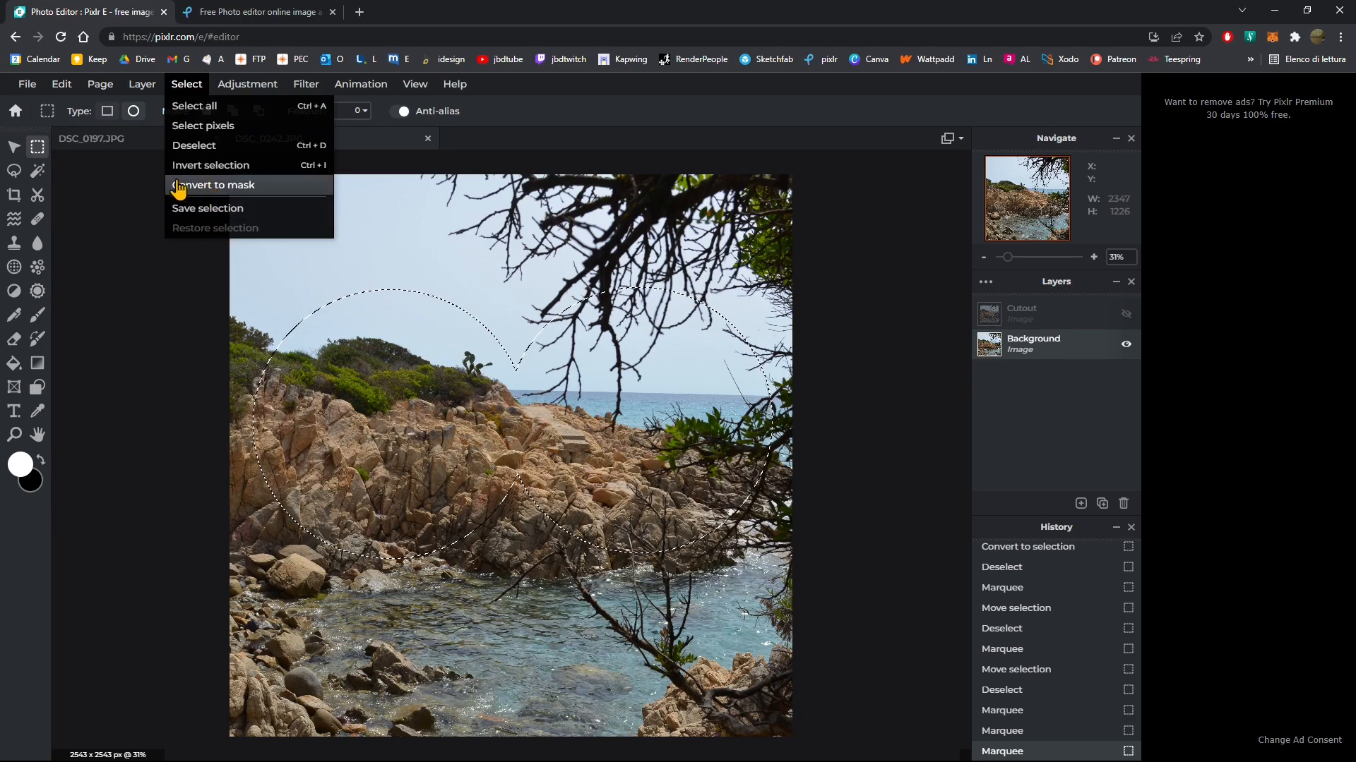
left_click(206, 186)
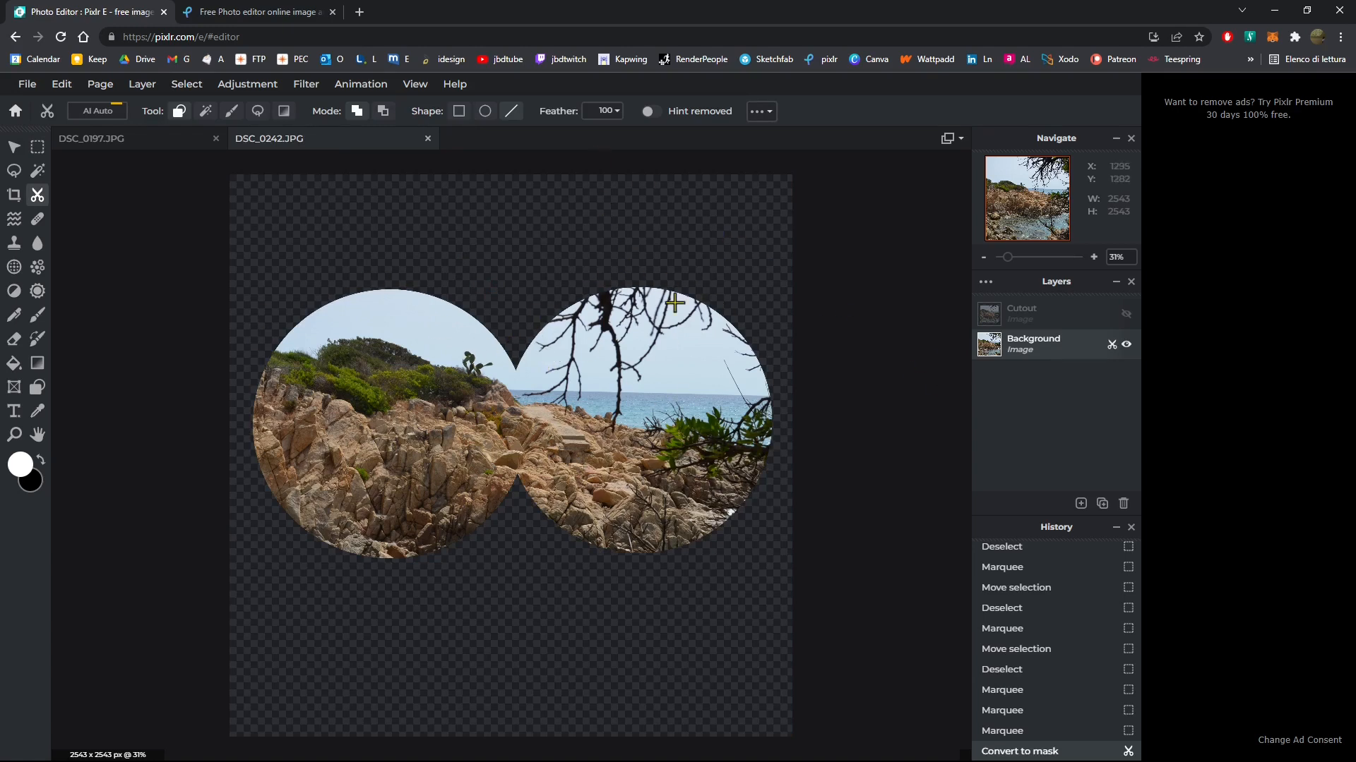
Extract the two-circle mask as a new layer and hide the Background layer.
left_click(761, 112)
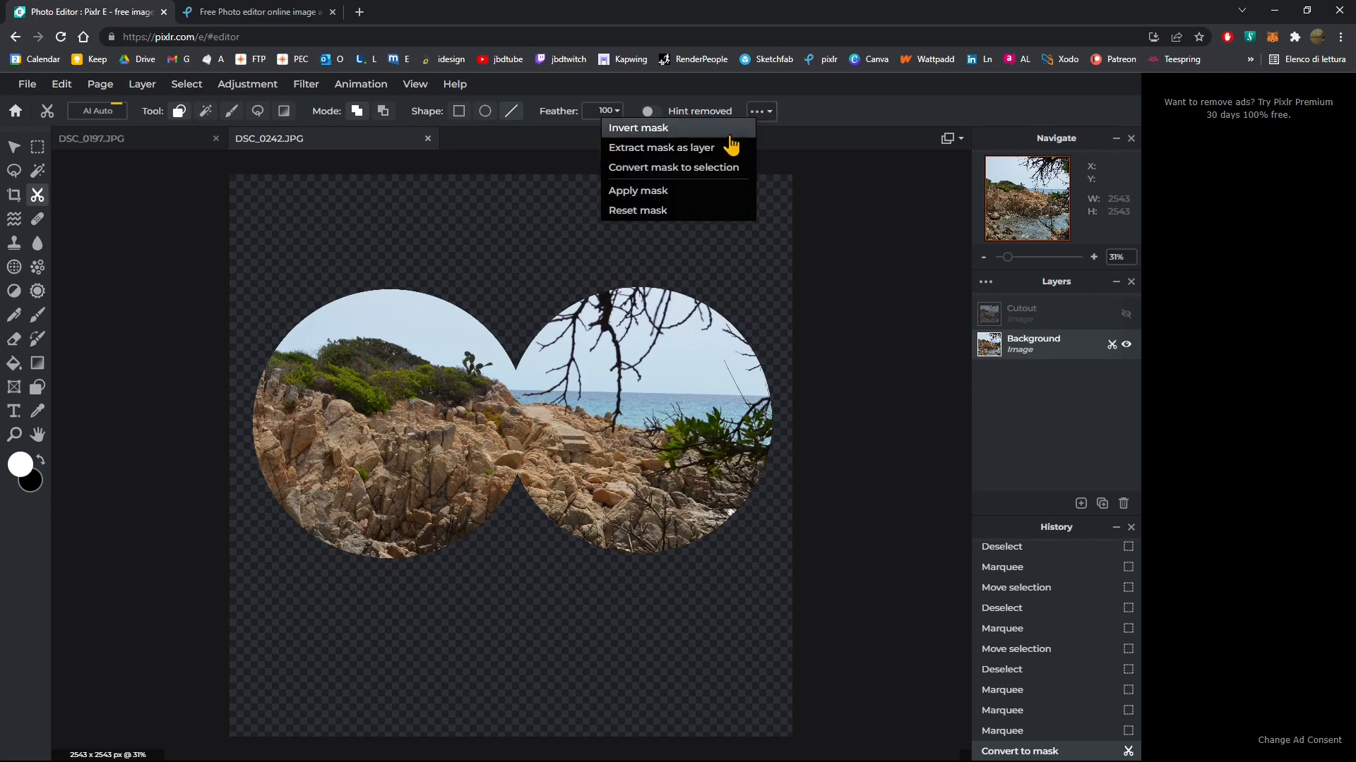
left_click(683, 151)
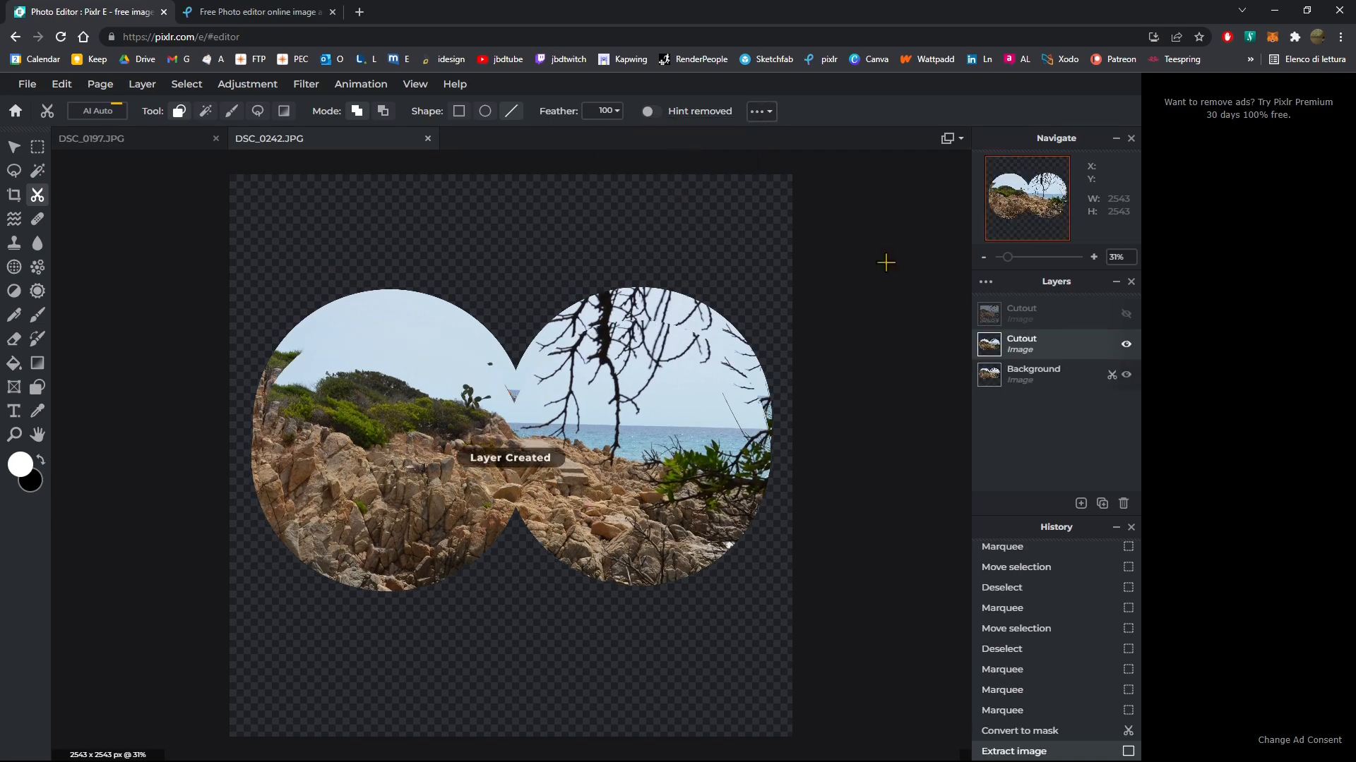
left_click(1124, 379)
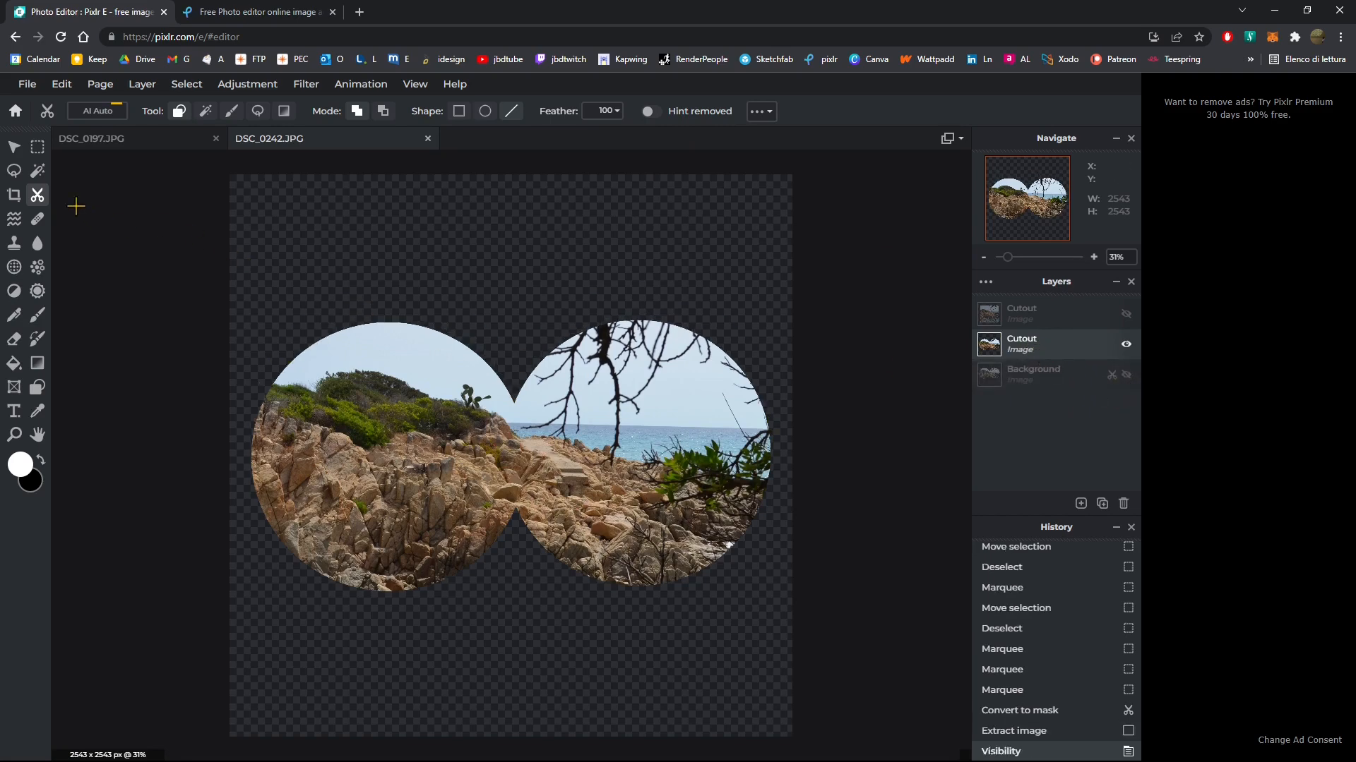
Select the cutout's sky with the Wand tool at tolerance 32 and reselect from the same area at tolerance 157.
left_click(38, 172)
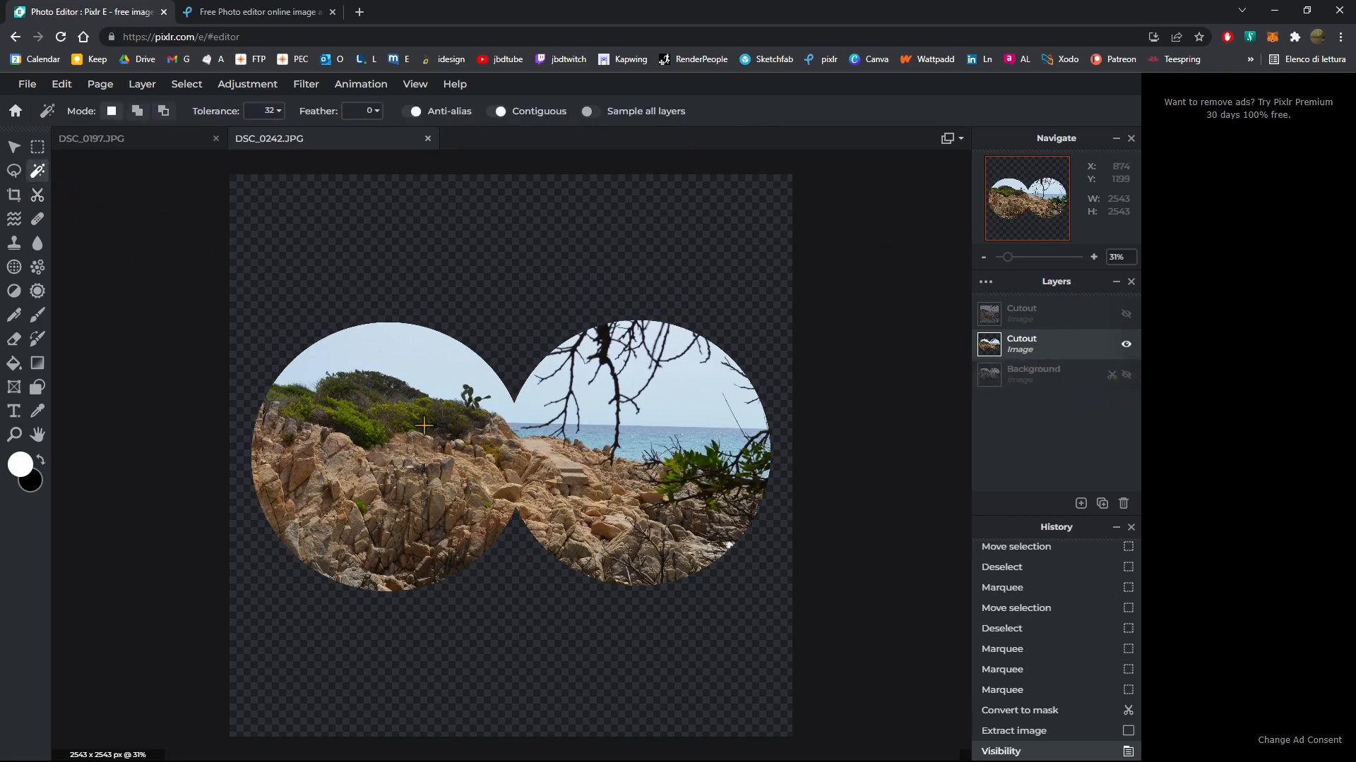
left_click(422, 375)
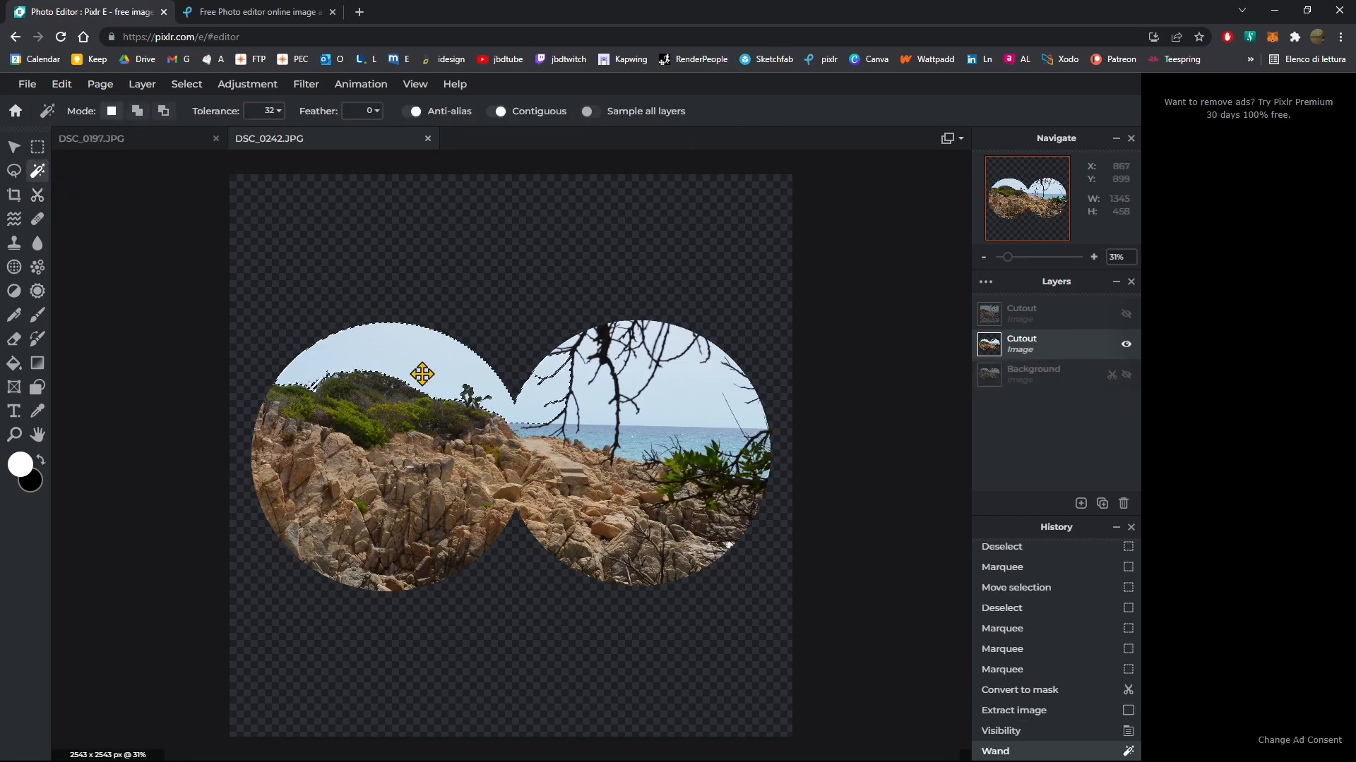
left_click(271, 113)
left_click_drag(161, 135, 231, 135)
left_click(378, 399)
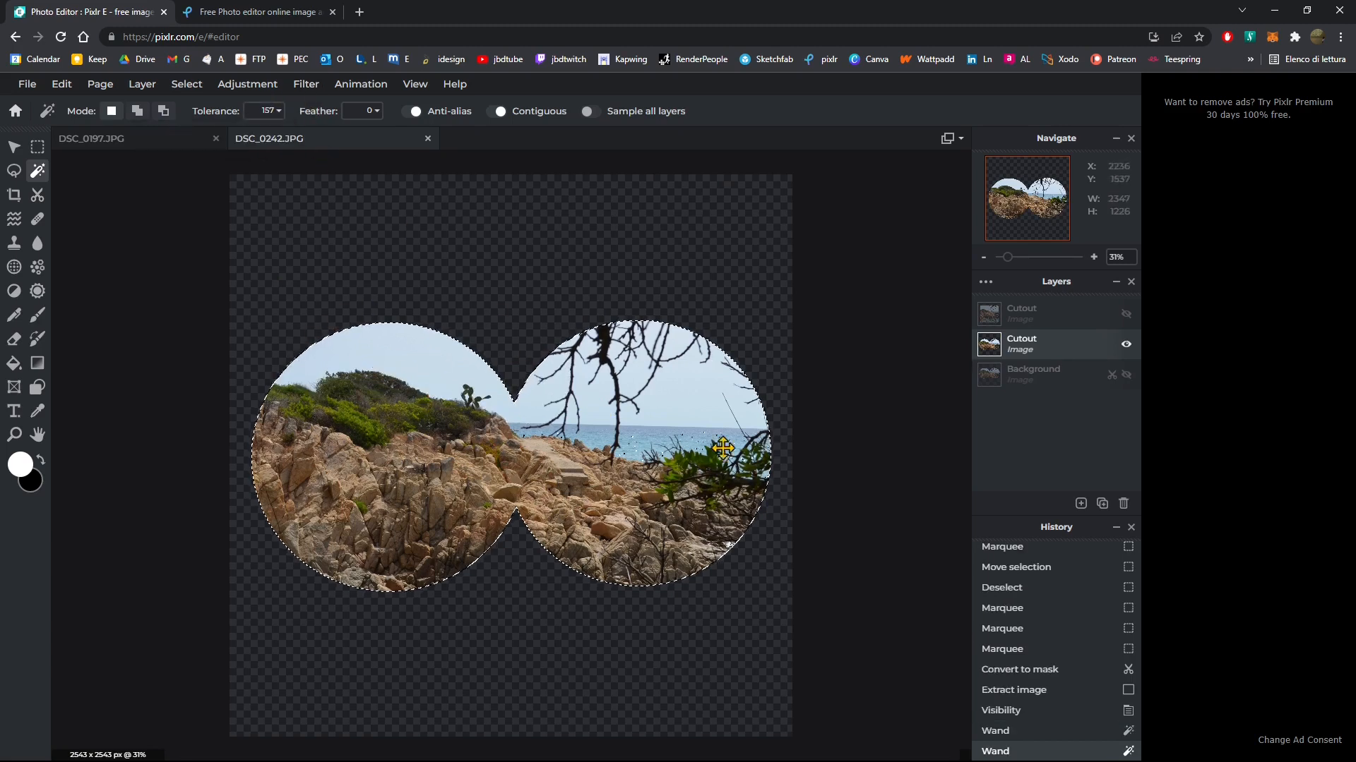
Set the Wand's feather to 66 and tolerance to 207, and reselect the two-circle cutout starting from its sky.
left_click(364, 117)
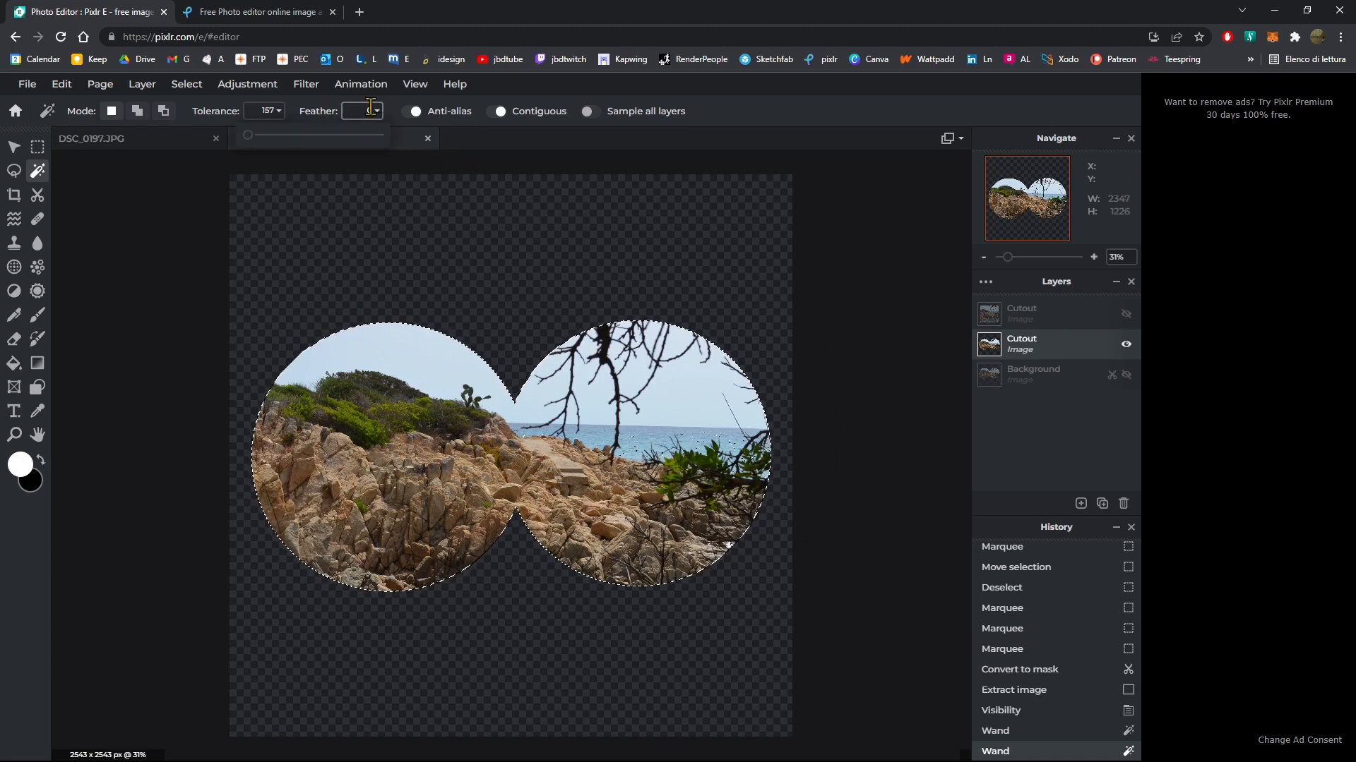
left_click(333, 134)
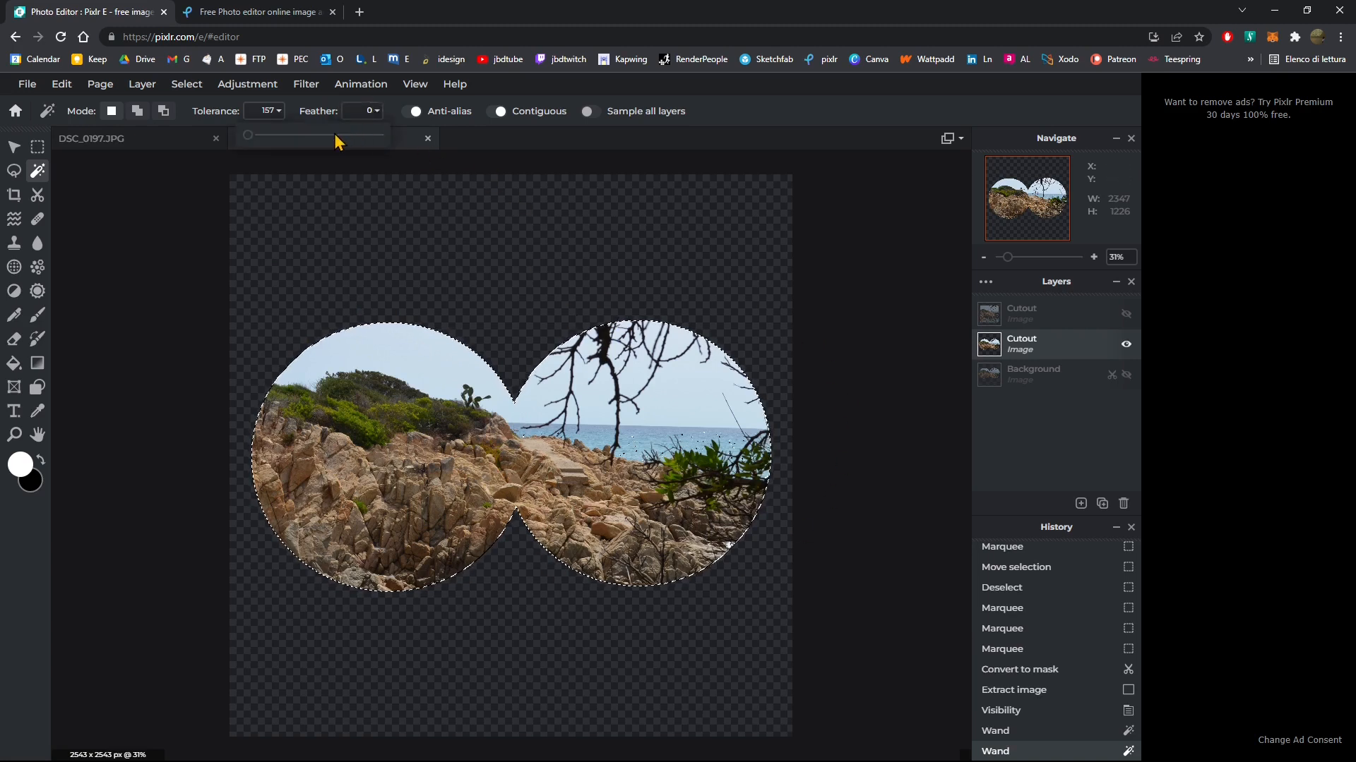
left_click(404, 350)
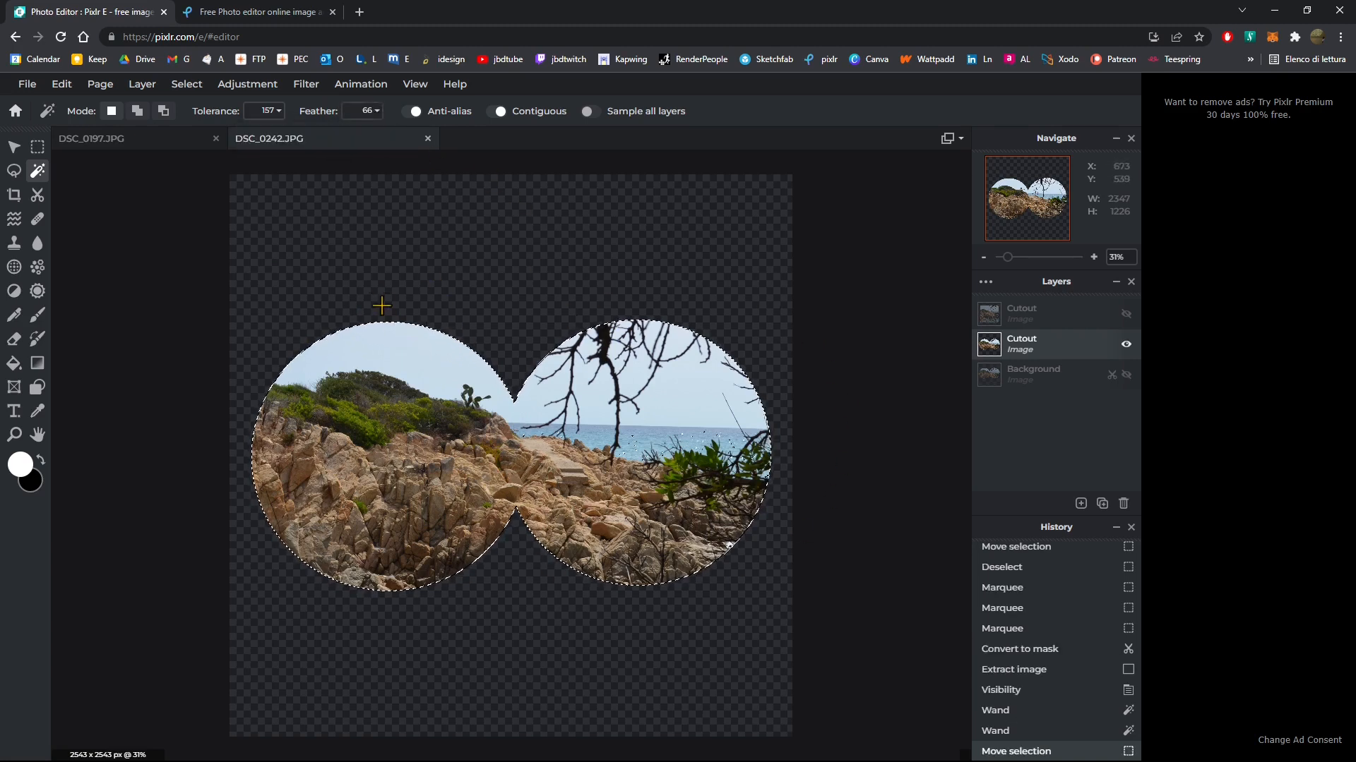
double_click(351, 335)
left_click(274, 114)
left_click_drag(248, 134, 255, 136)
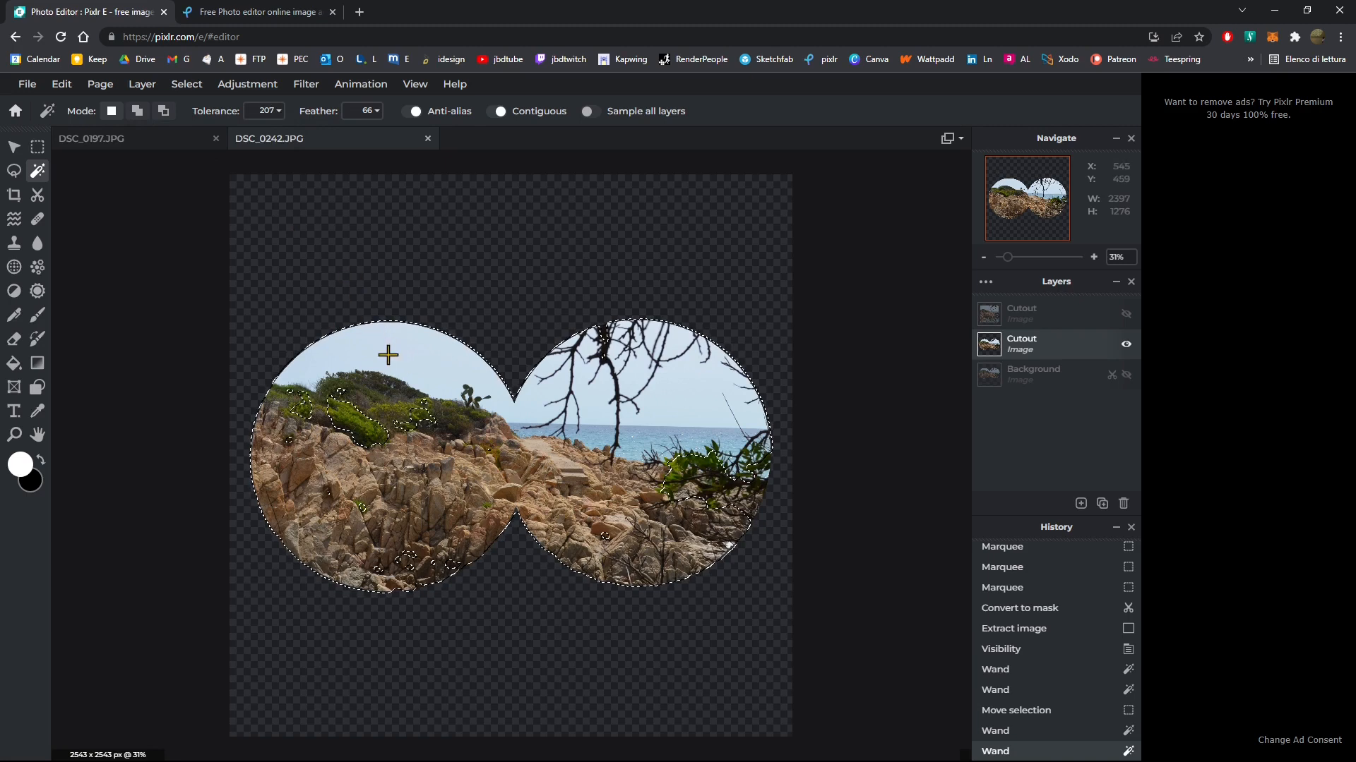
Set the Wand's tolerance to 160 and reselect the two-circle cutout starting from the sky in its right-hand circle.
left_click(384, 398)
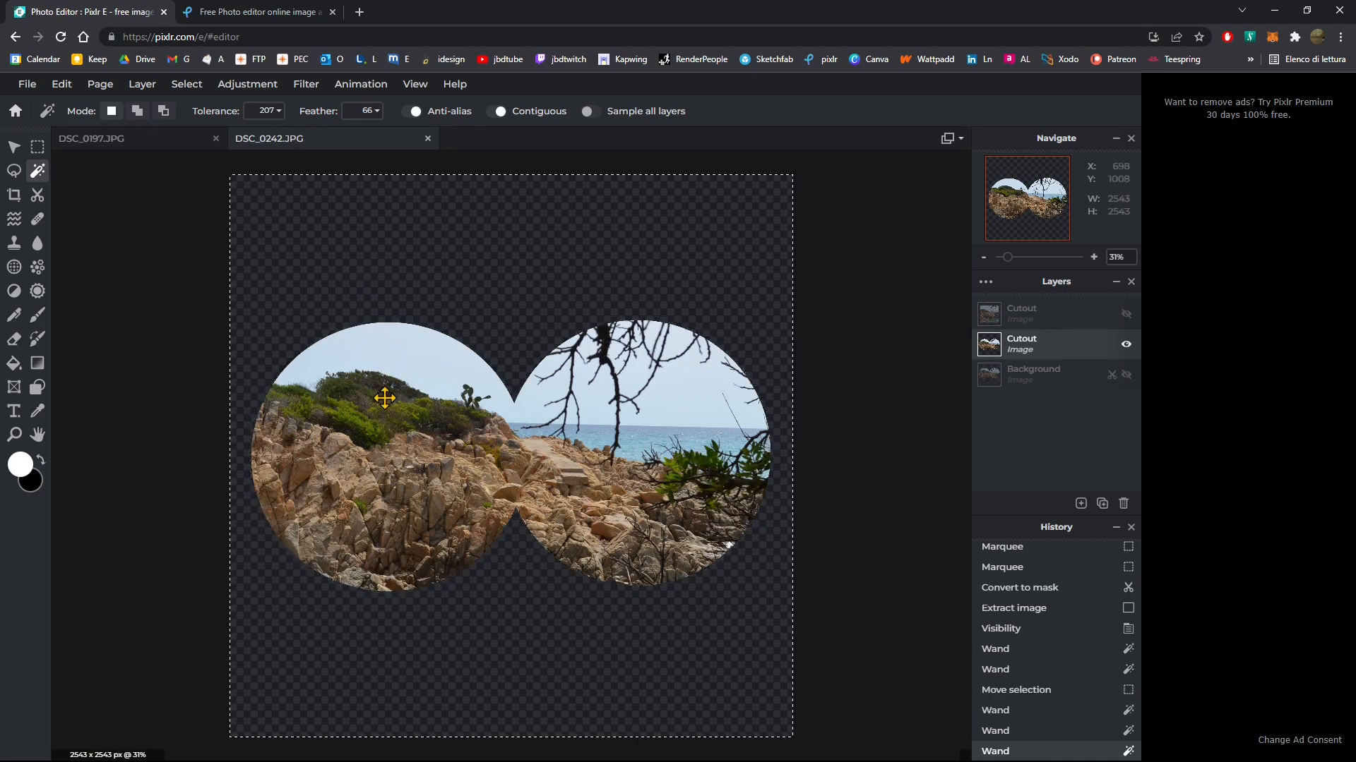
left_click(839, 345)
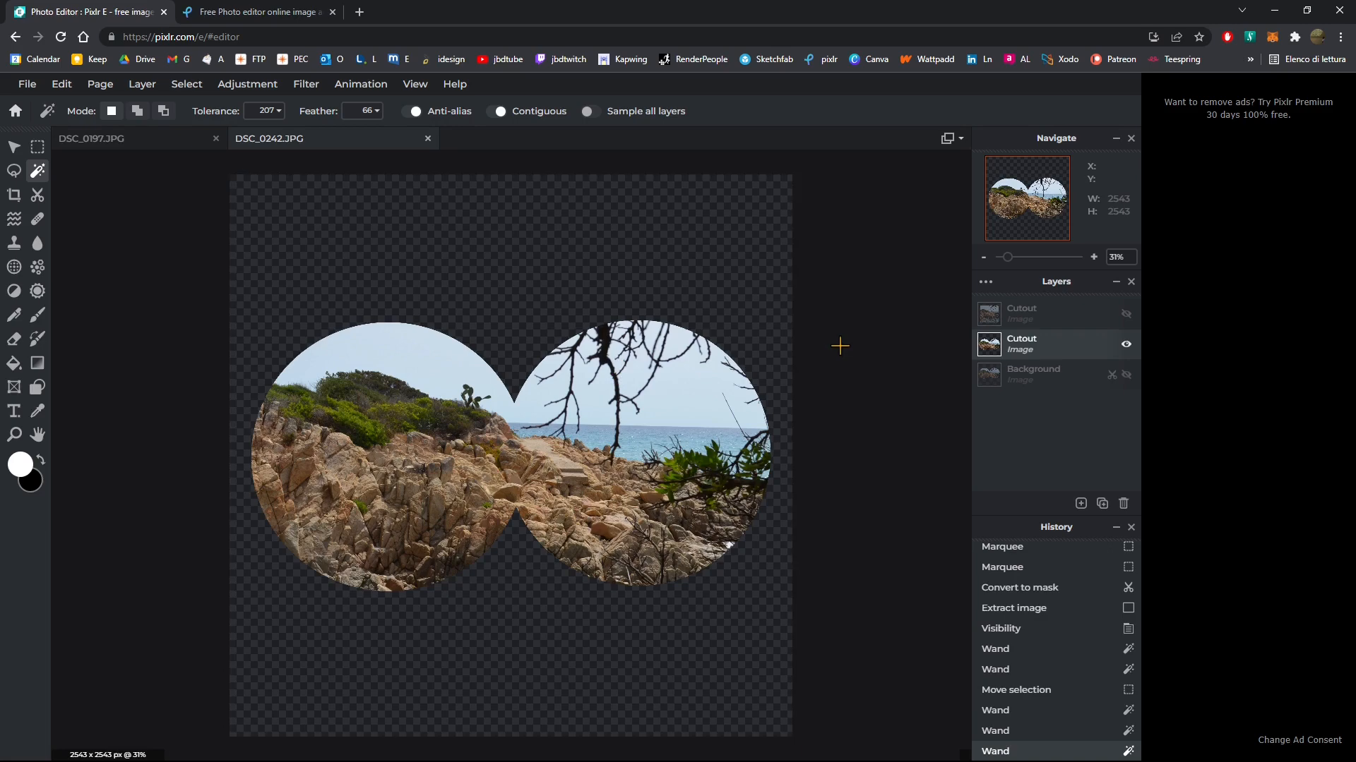
left_click(718, 397)
left_click(279, 111)
left_click_drag(260, 135, 233, 140)
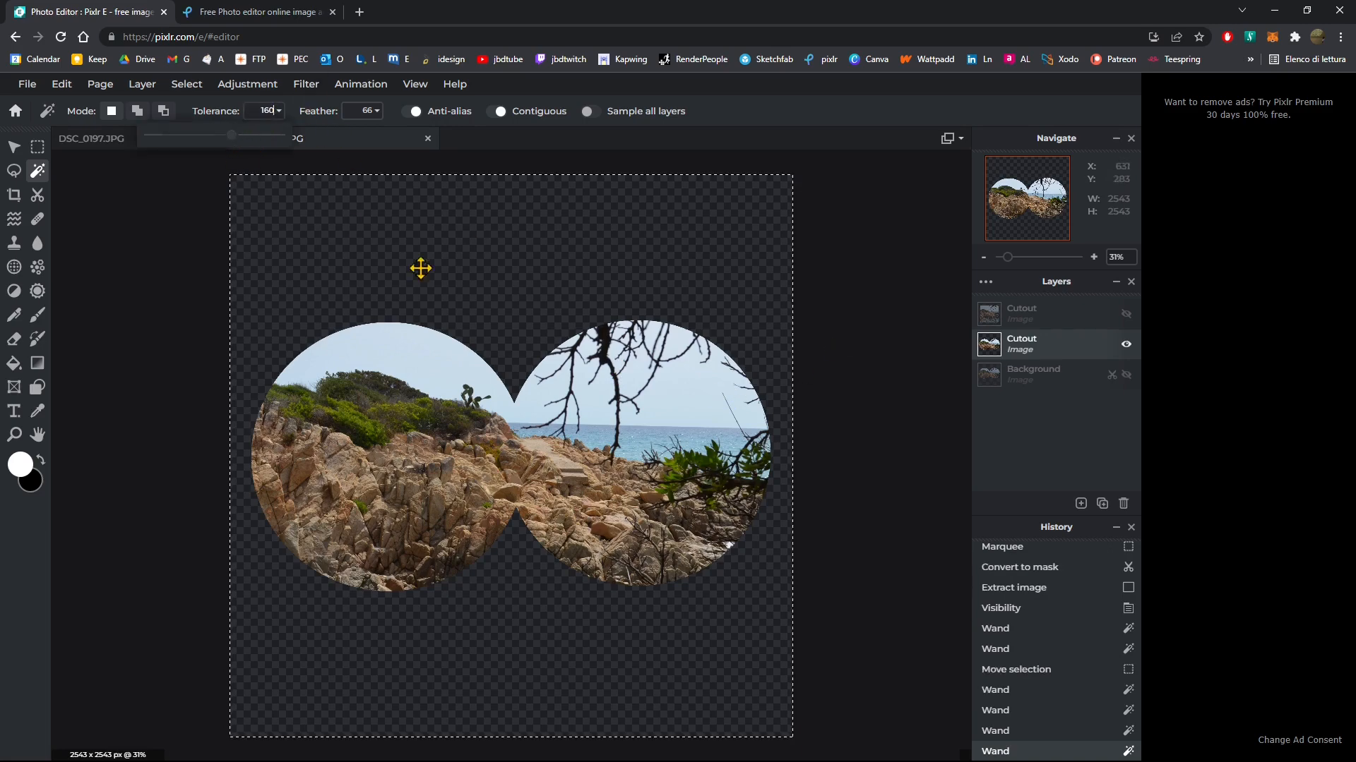
left_click(704, 395)
left_click(701, 395)
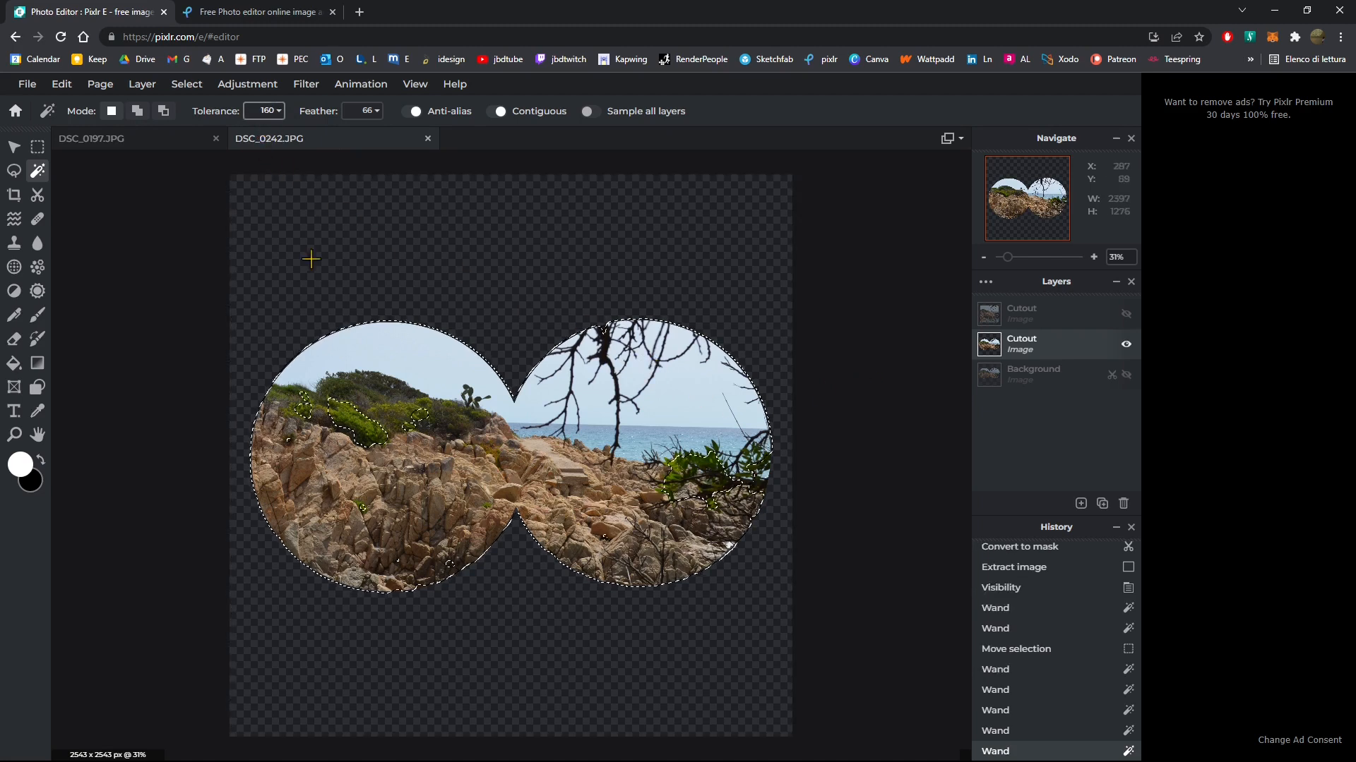
Add the green shrubs on the left-hand hill to the Wand selection and turn off Contiguous.
left_click(137, 110)
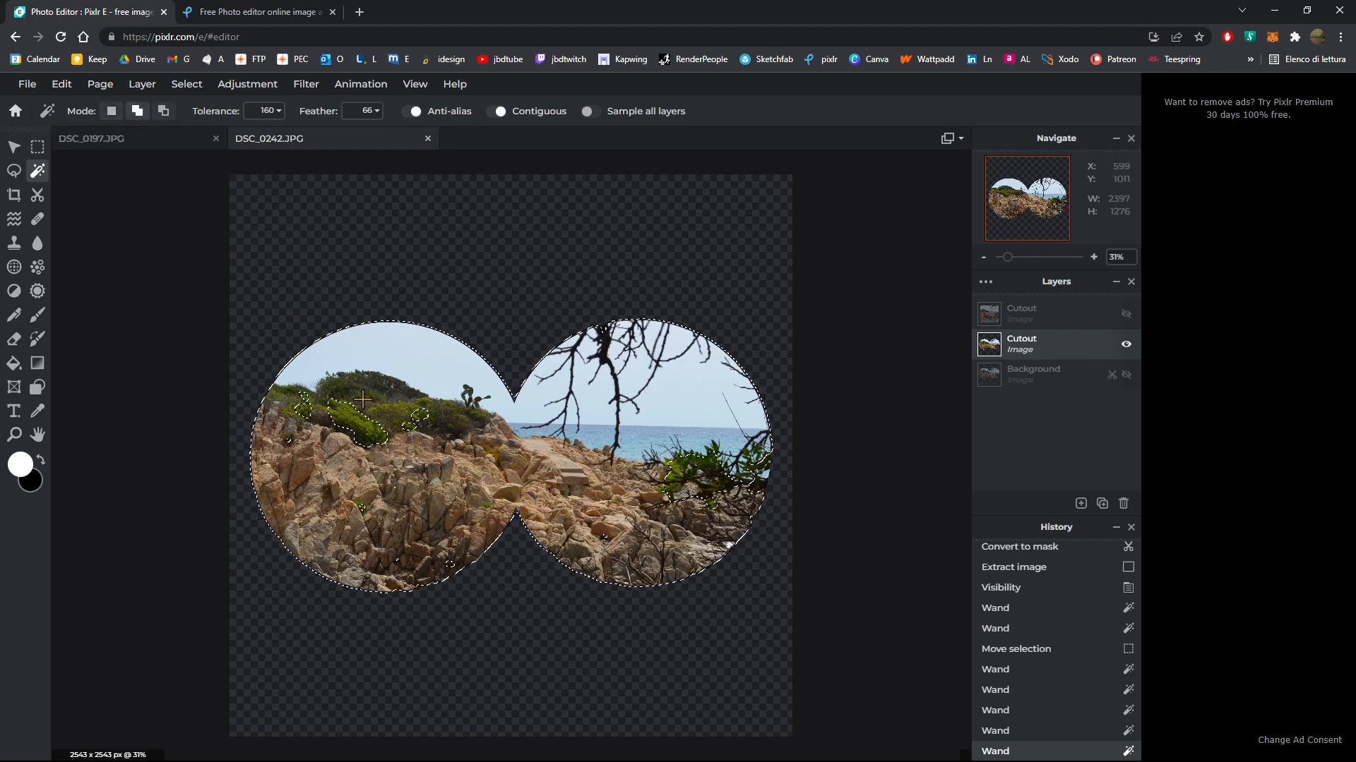
left_click(350, 416)
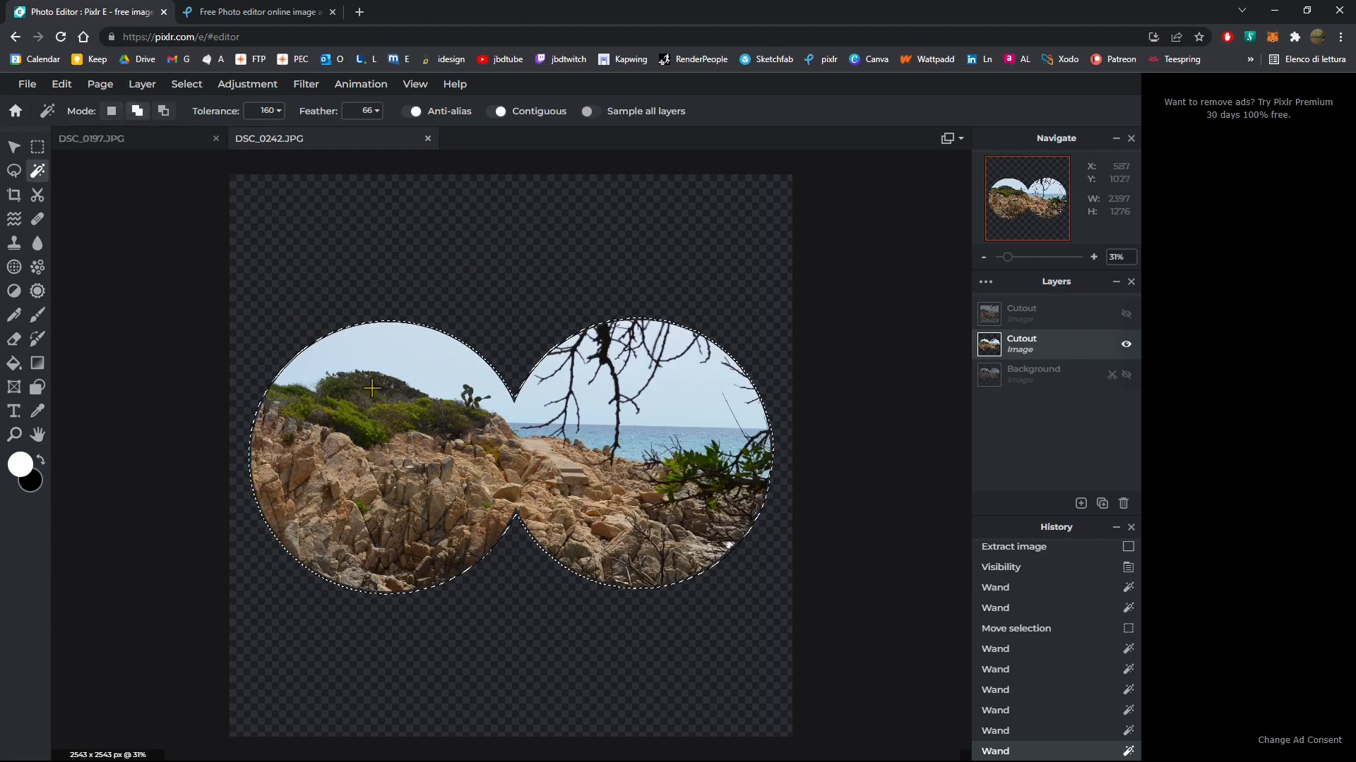
left_click(498, 112)
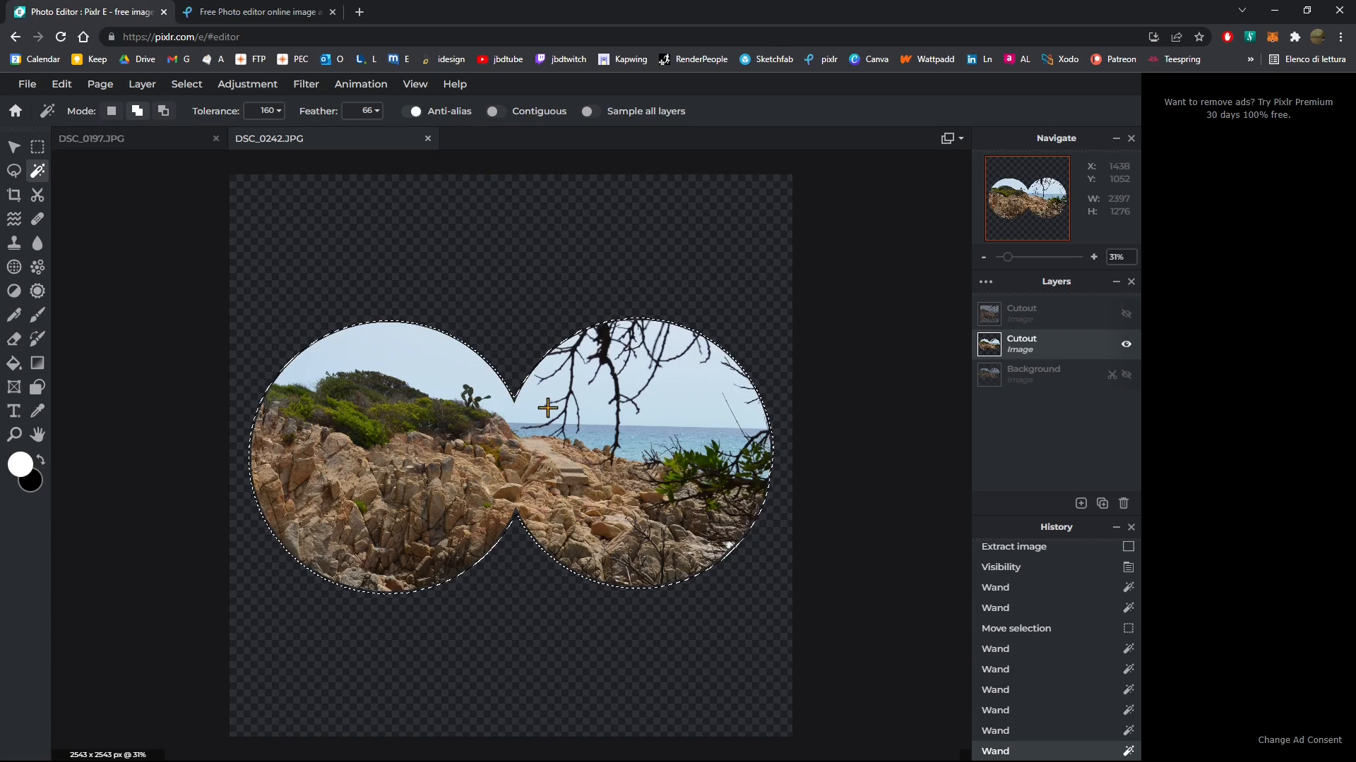
Invert the cutout selection and clear the surrounding area repeatedly to feather the edges of the two circles.
key("Delete")
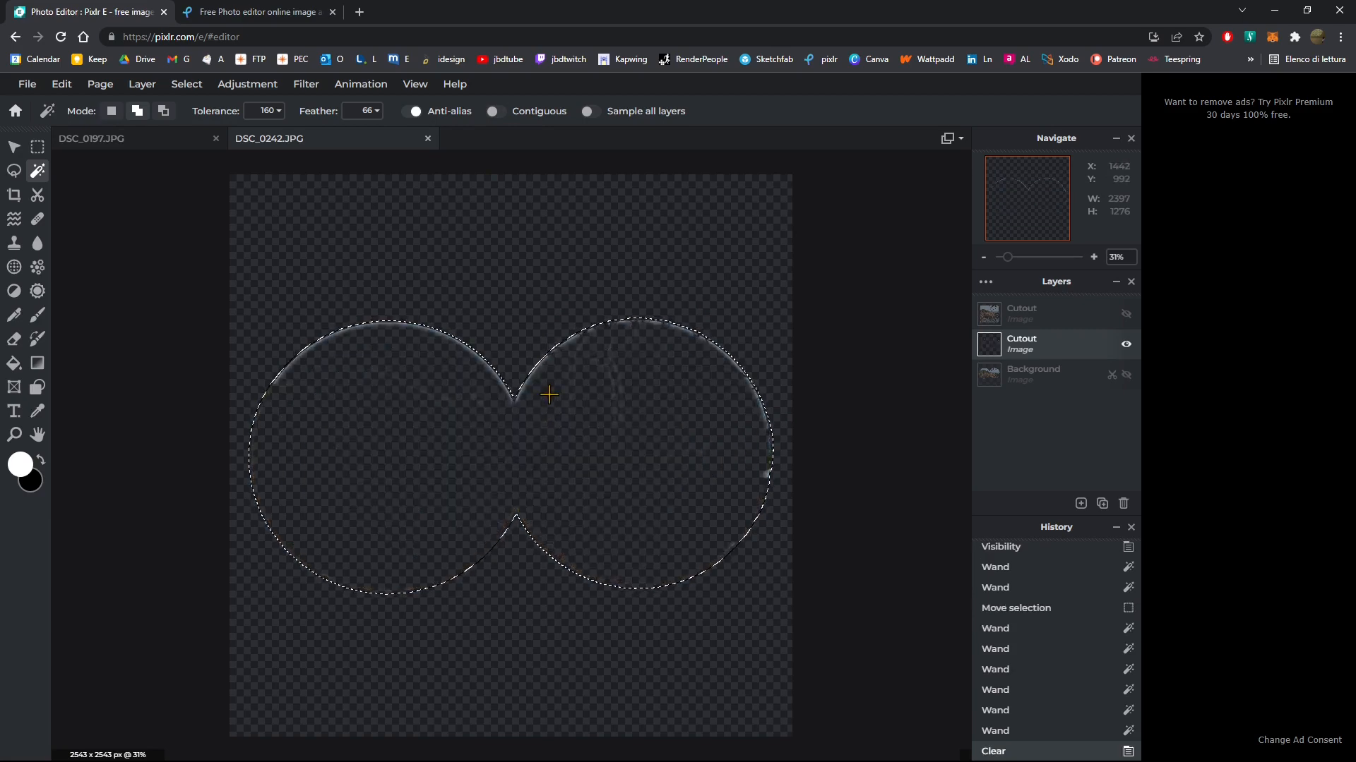
key("ctrl+z")
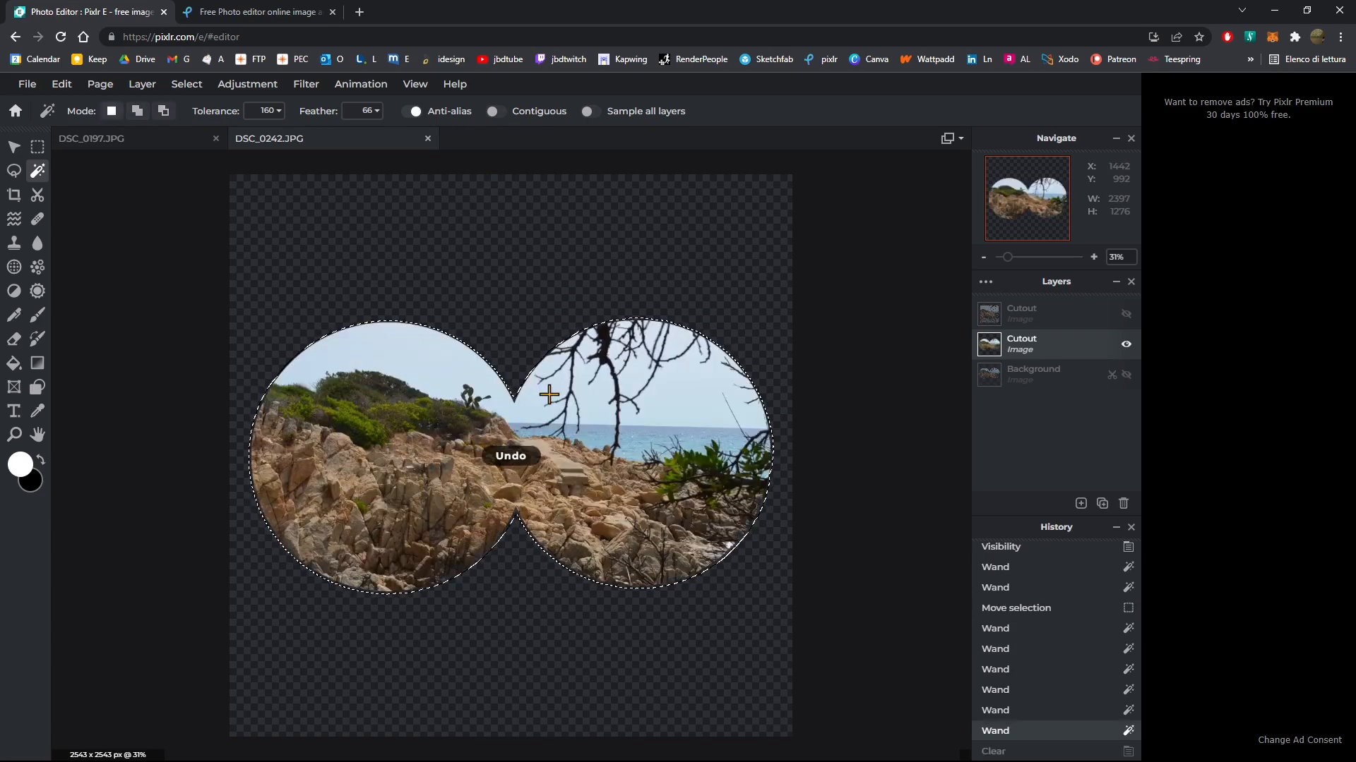
right_click(604, 360)
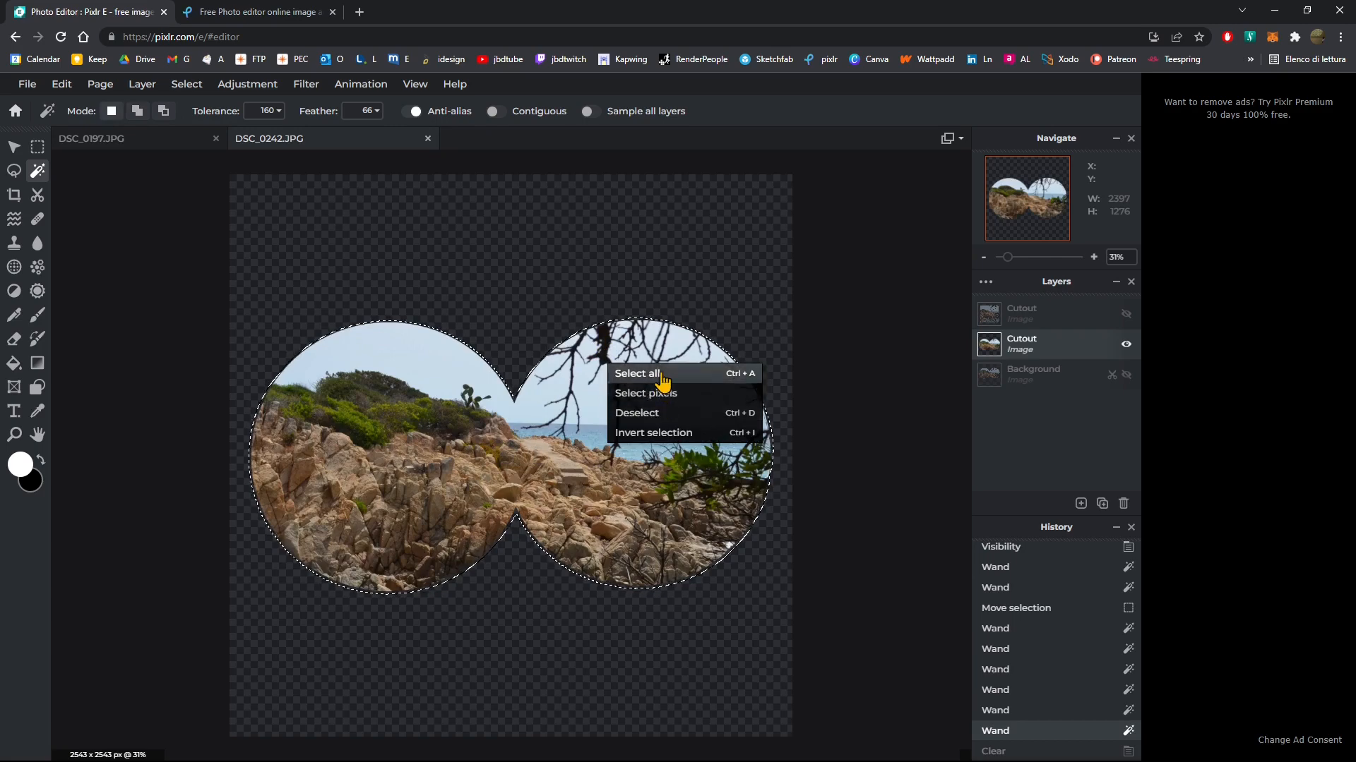
left_click(665, 434)
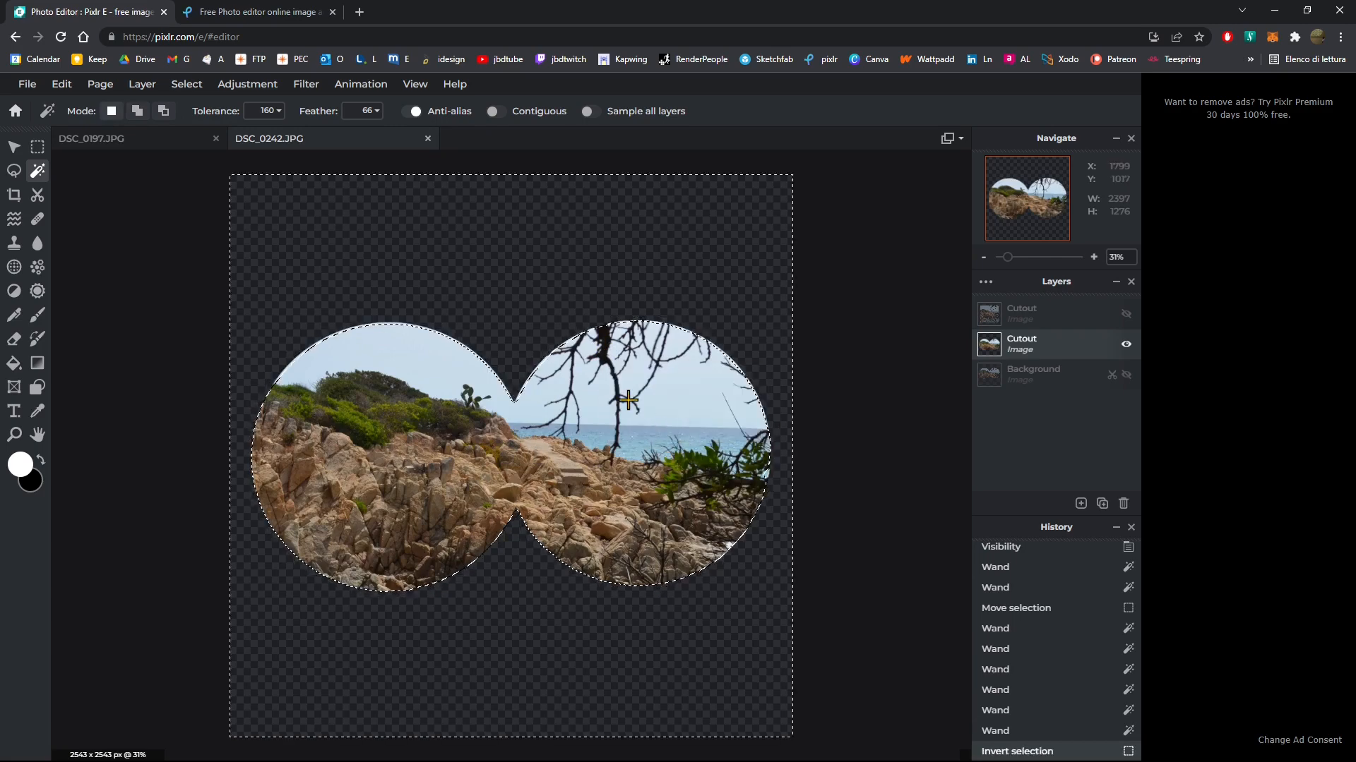
key("Delete")
key("Delete")
key("Delete")
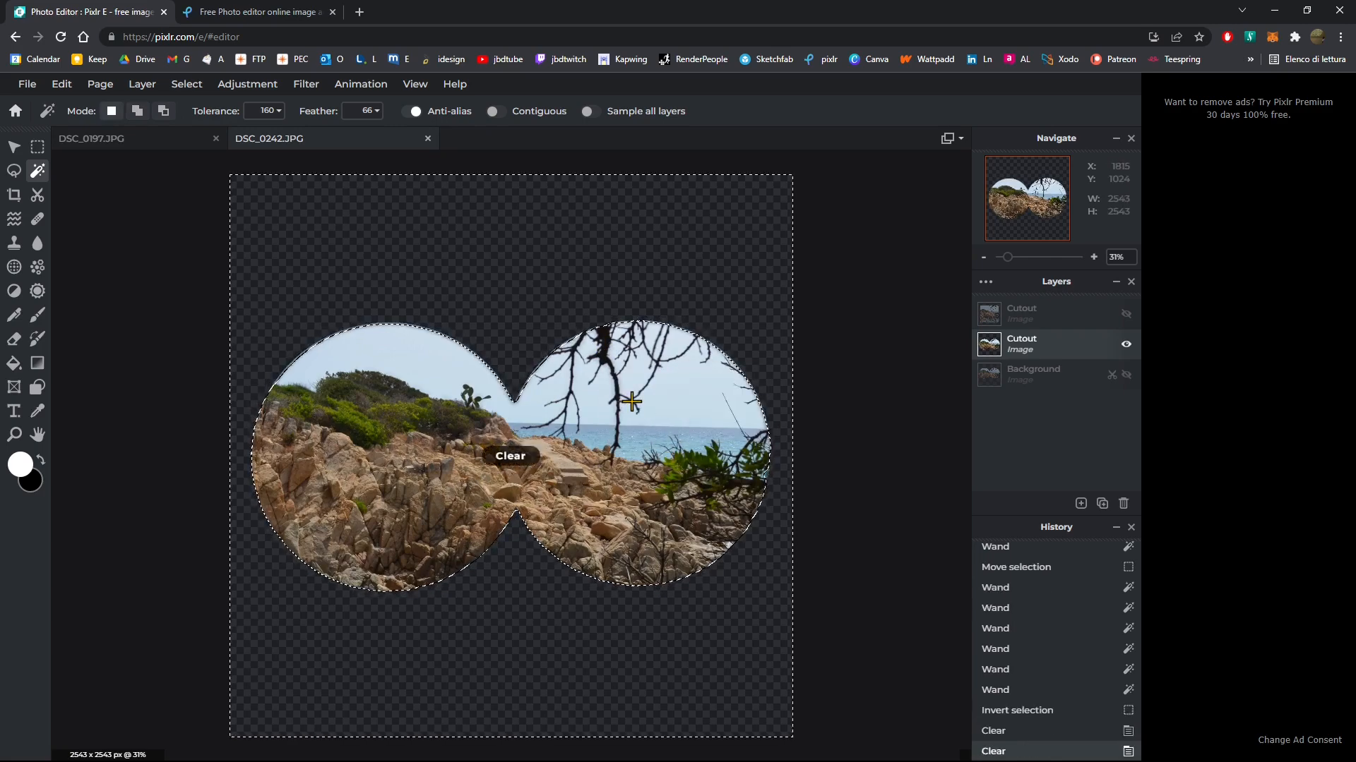
key("Delete")
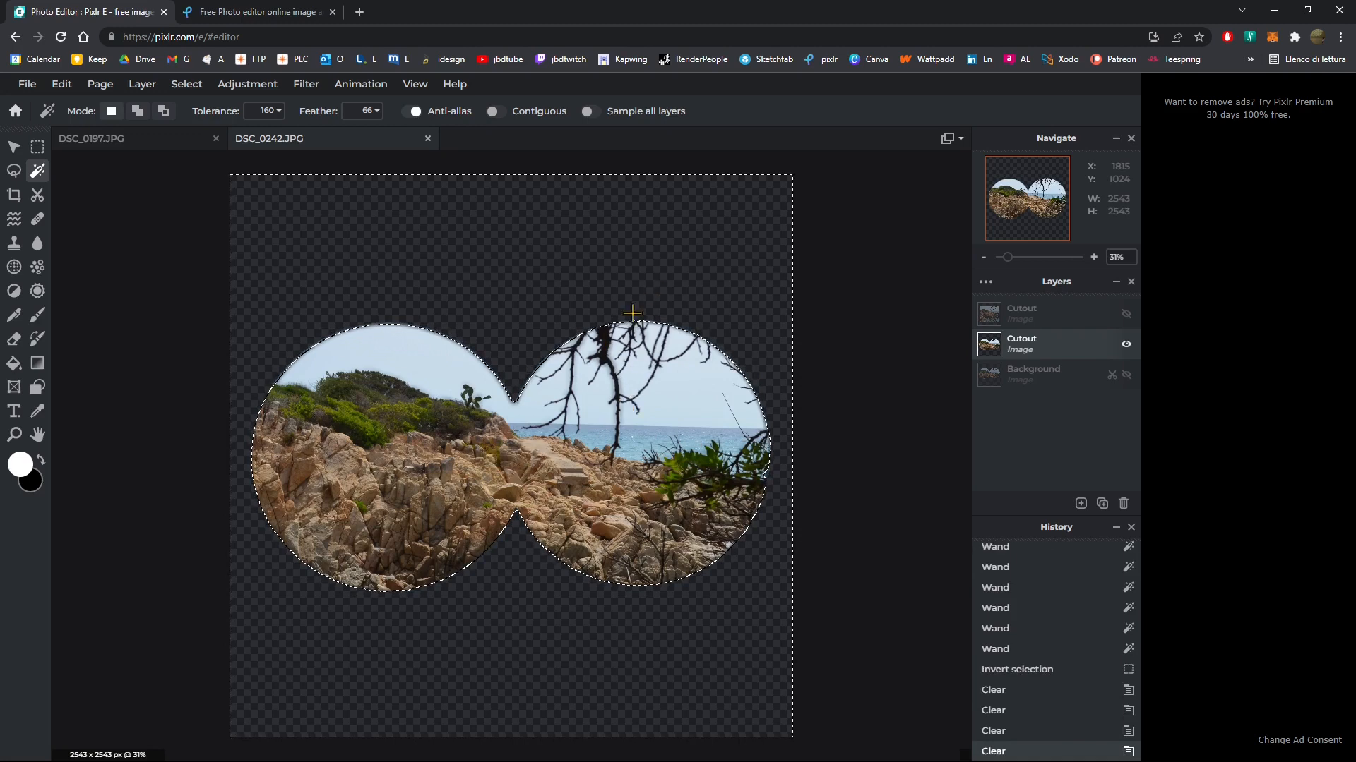
key("Delete")
key("Delete")
key("Delete")
key("Delete")
key("Delete")
key("Delete")
key("Delete")
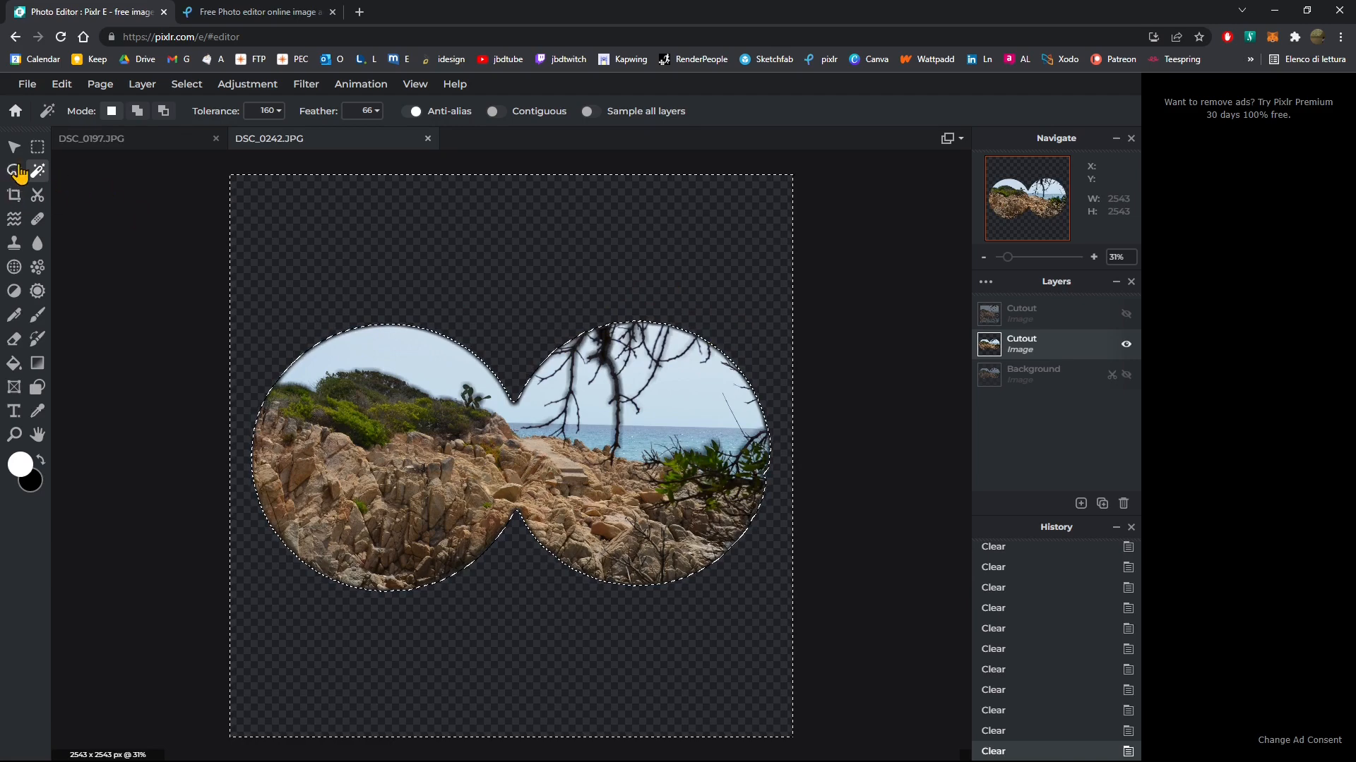
Switch to the Marquee tool and deselect the area around the two-circle cutout.
left_click(37, 147)
right_click(425, 353)
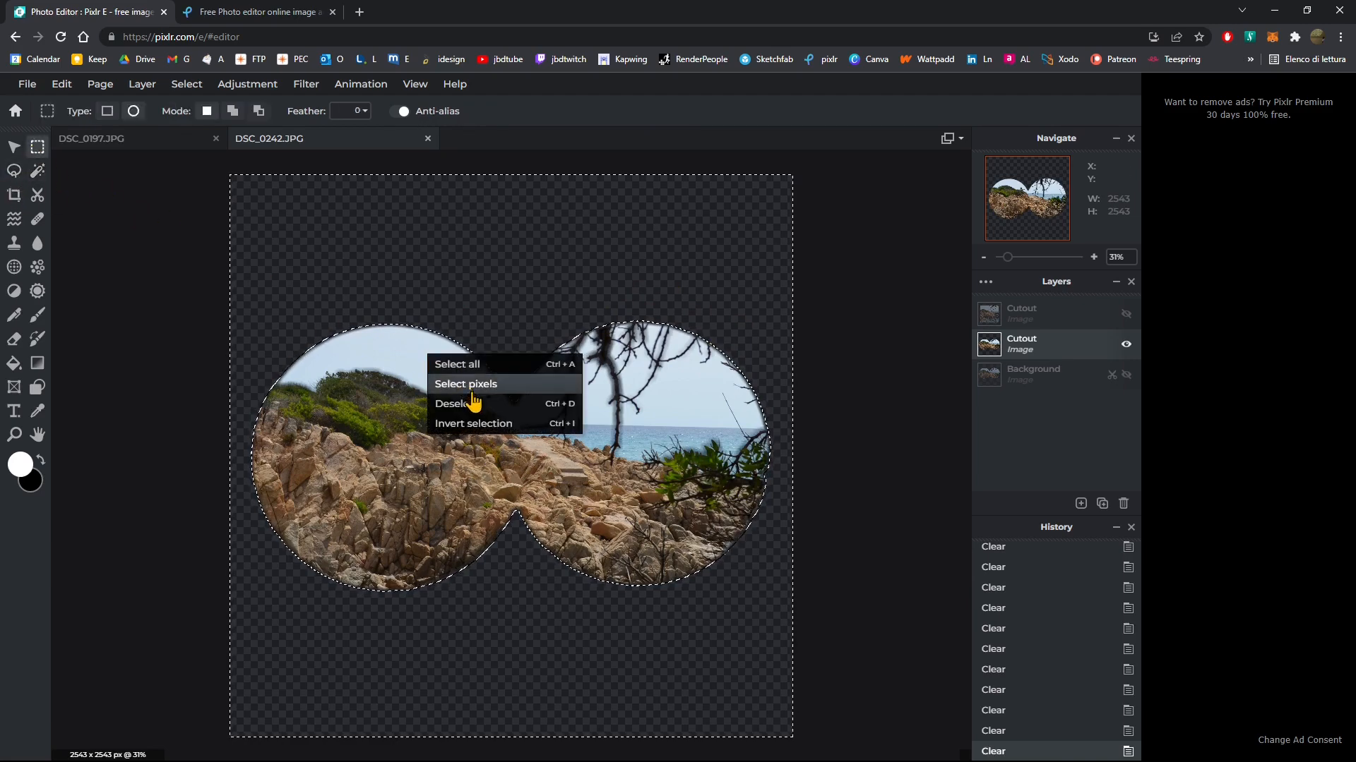
left_click(471, 401)
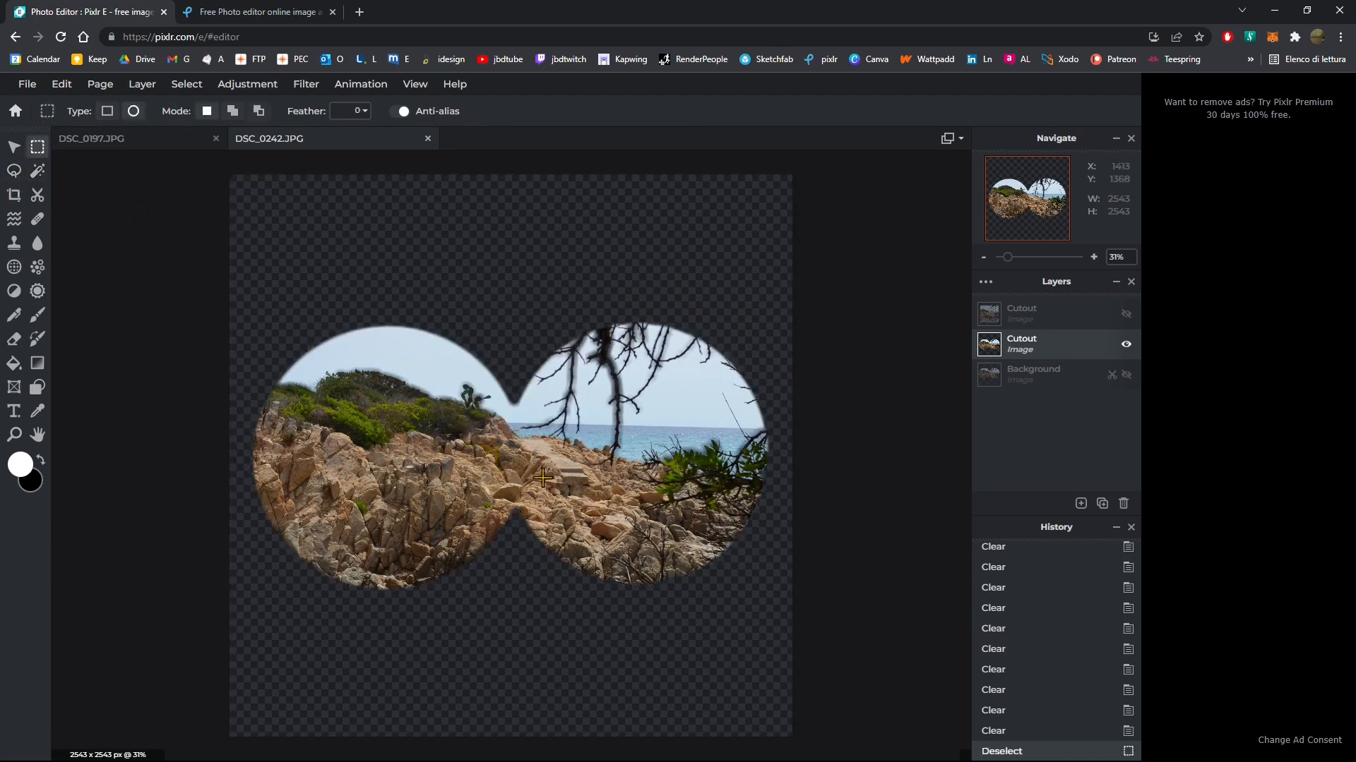
Preview several page background colours, including white, and apply black (#000000) behind the two-circle cutout.
left_click(100, 84)
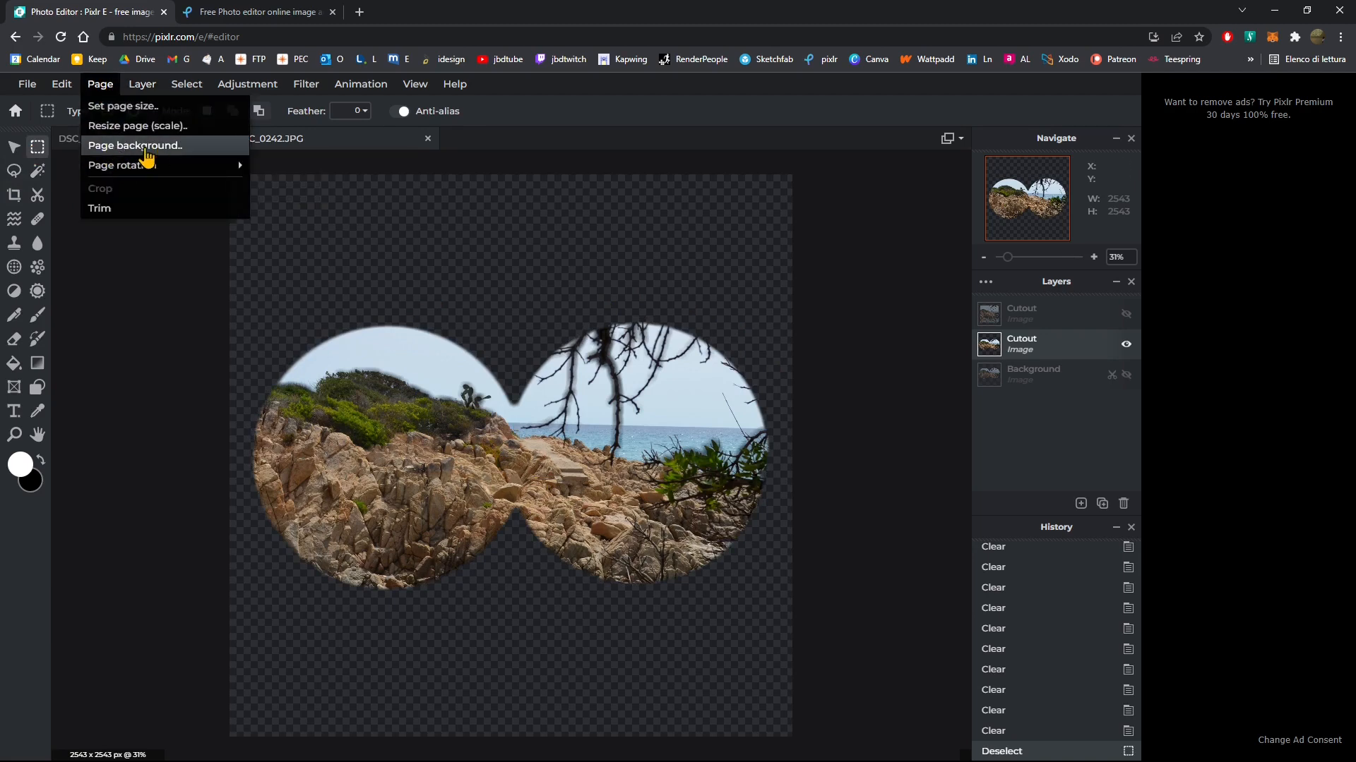
left_click(153, 150)
left_click(619, 482)
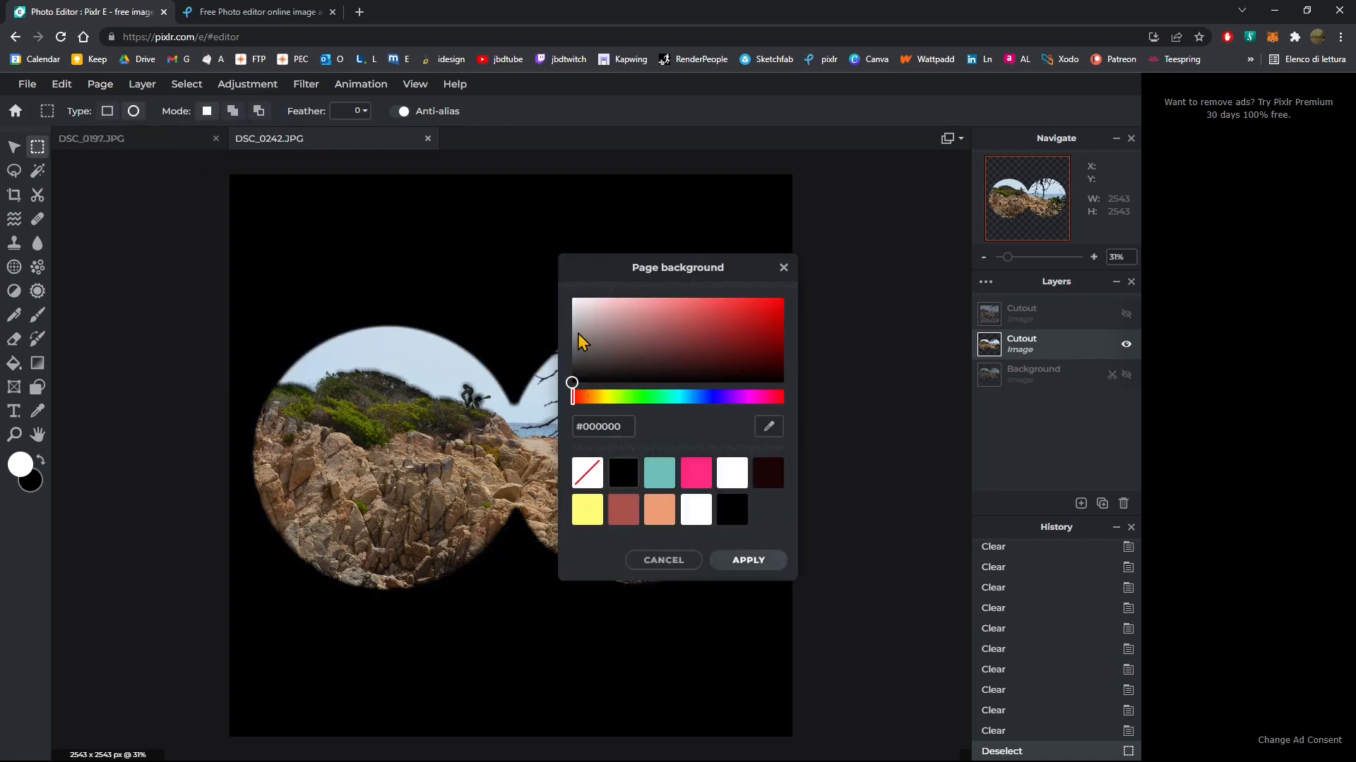
left_click(585, 474)
left_click(653, 485)
left_click(727, 483)
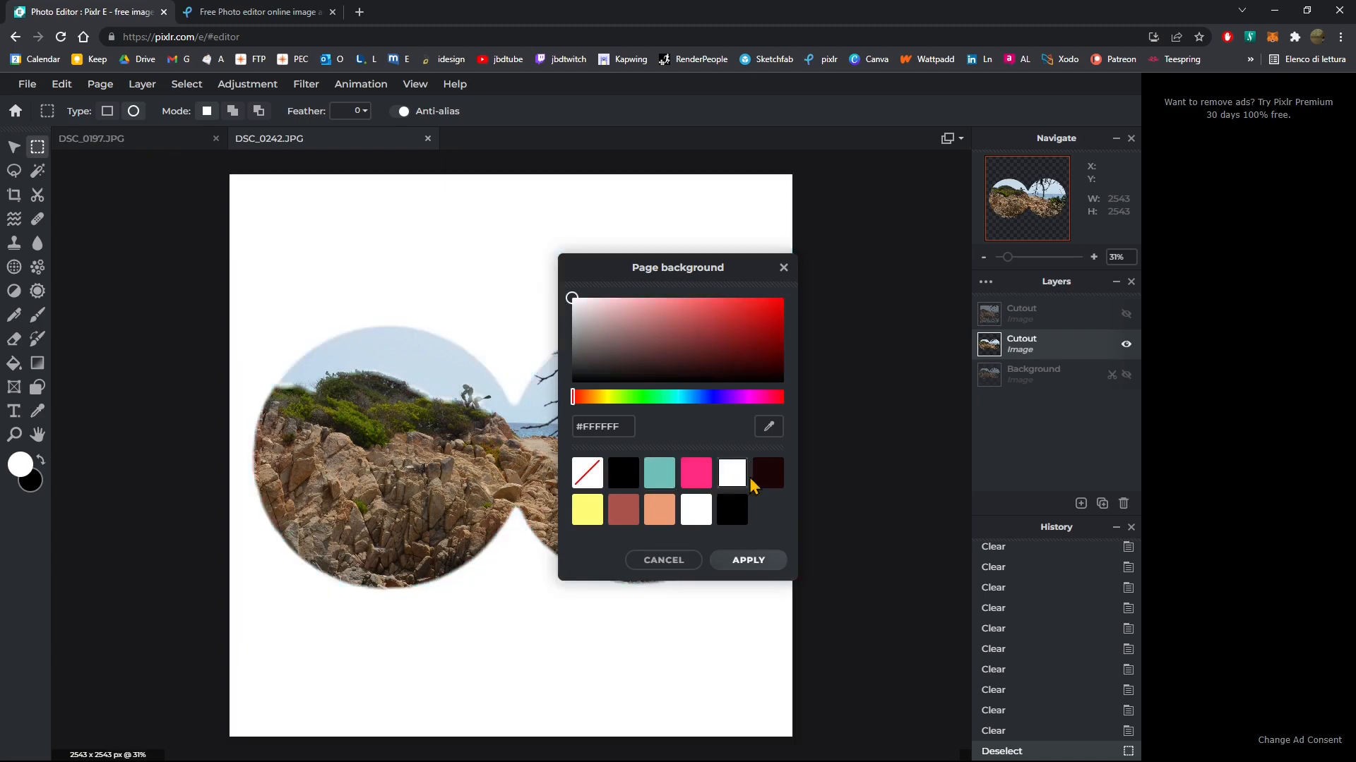
left_click(731, 521)
left_click(698, 519)
left_click(621, 519)
left_click(729, 519)
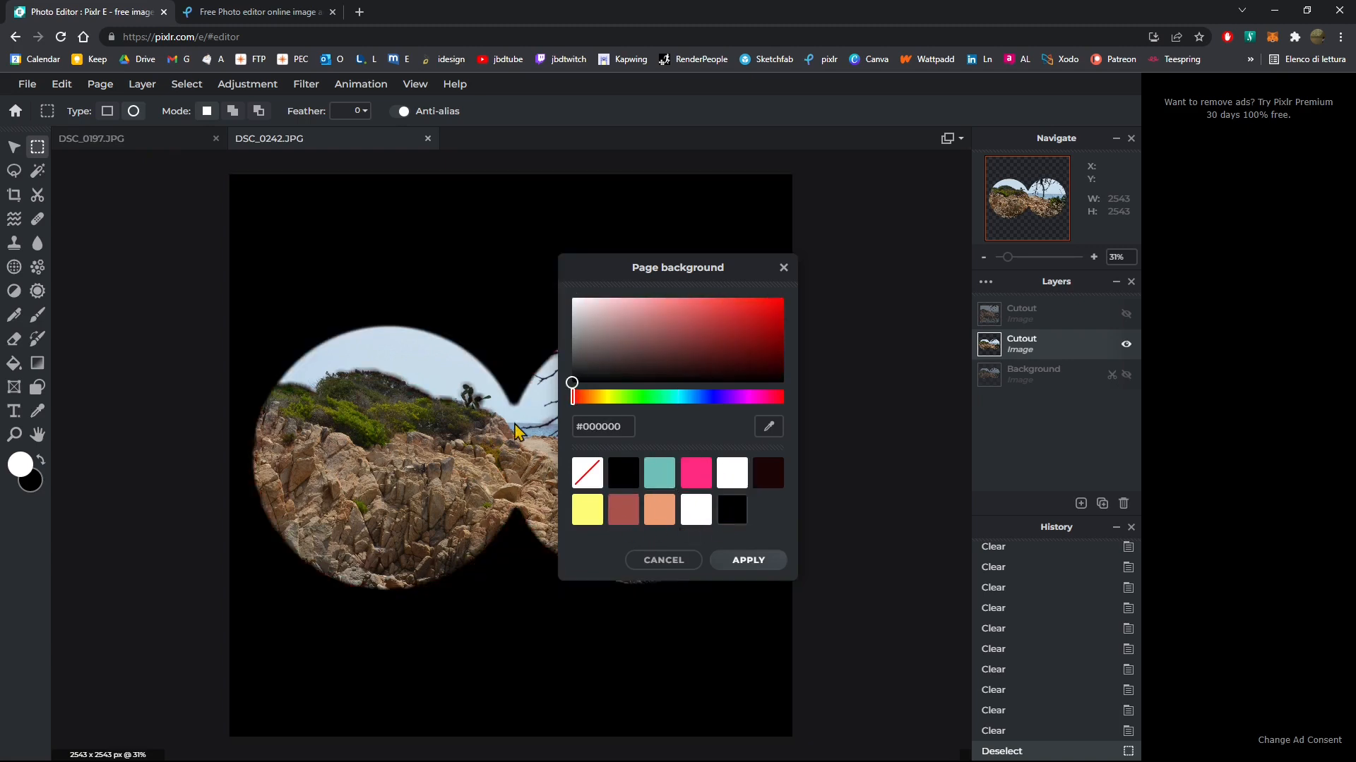
left_click(750, 560)
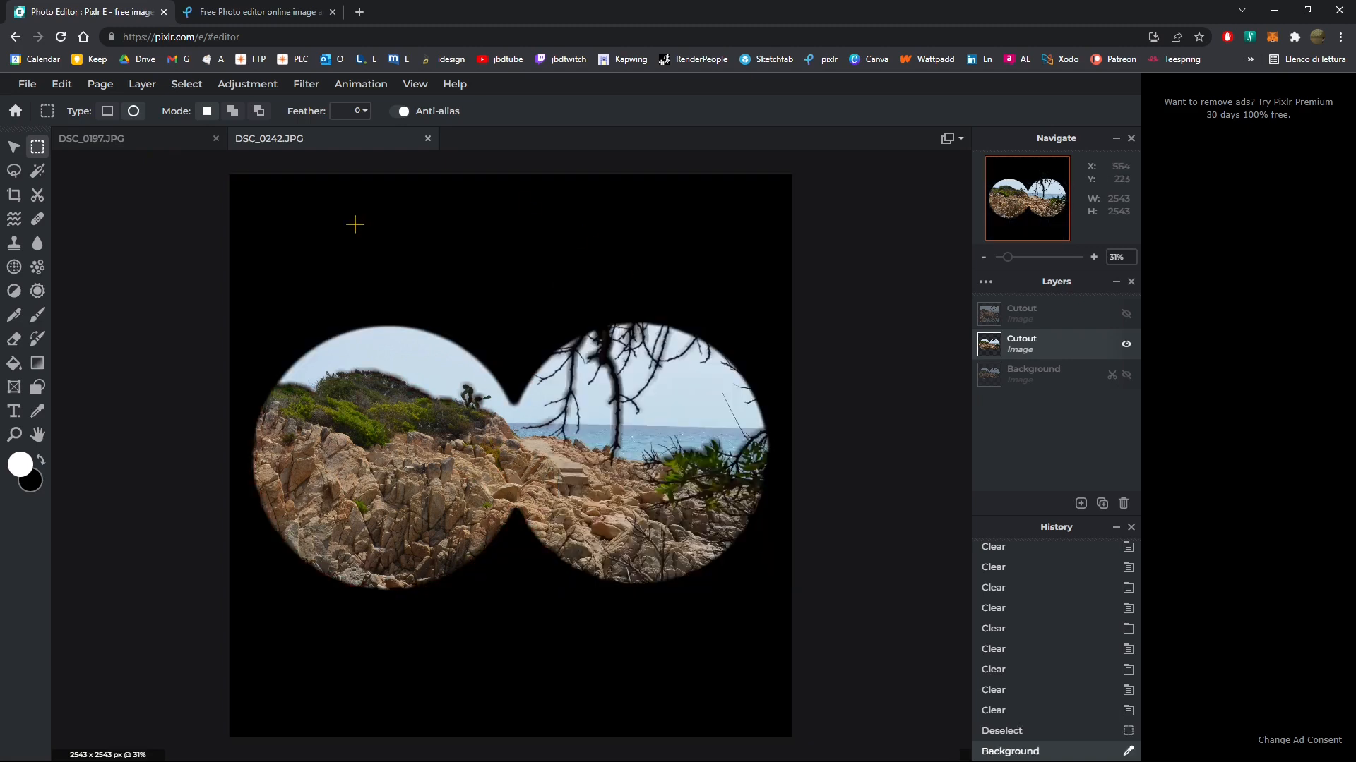